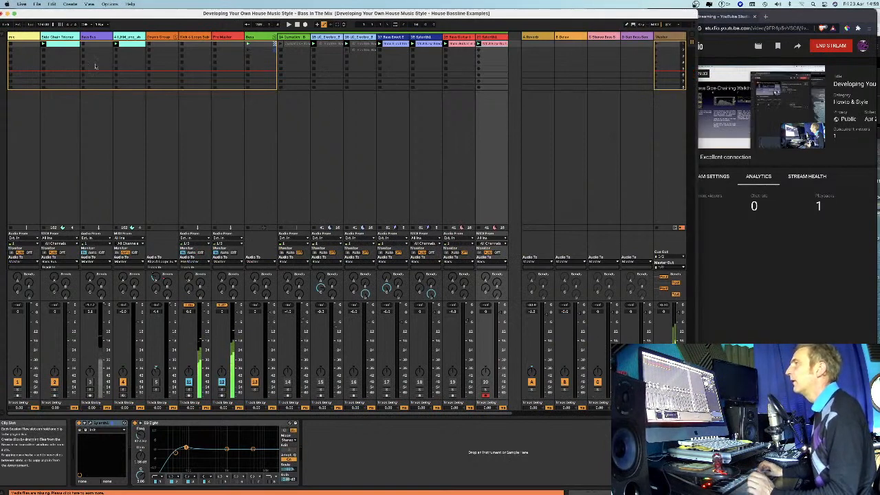
Check the one-shot track 4 and the first clip on Cymatics track 14 for offline samples.
click(130, 46)
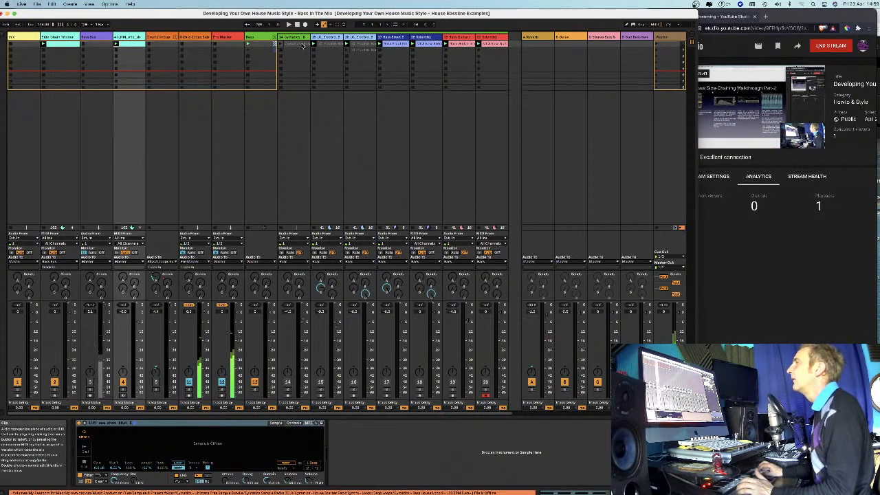
click(303, 46)
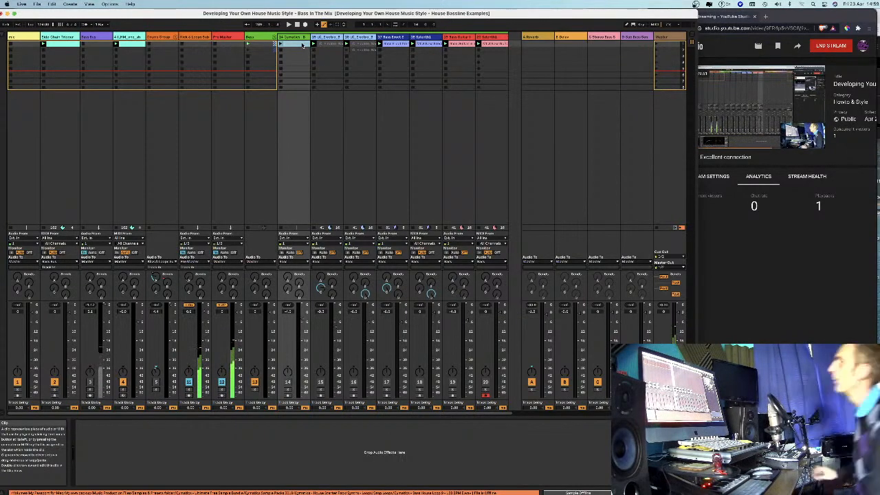
scroll(299, 43, right, 1)
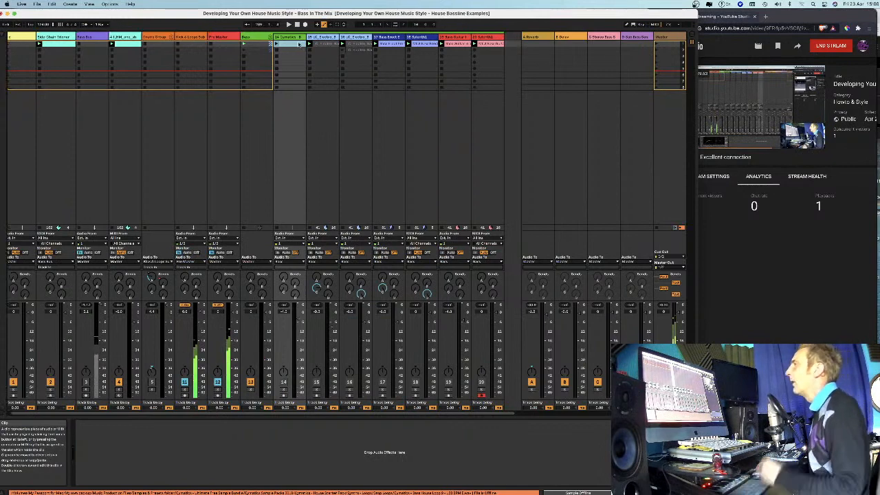
scroll(300, 44, left, 1)
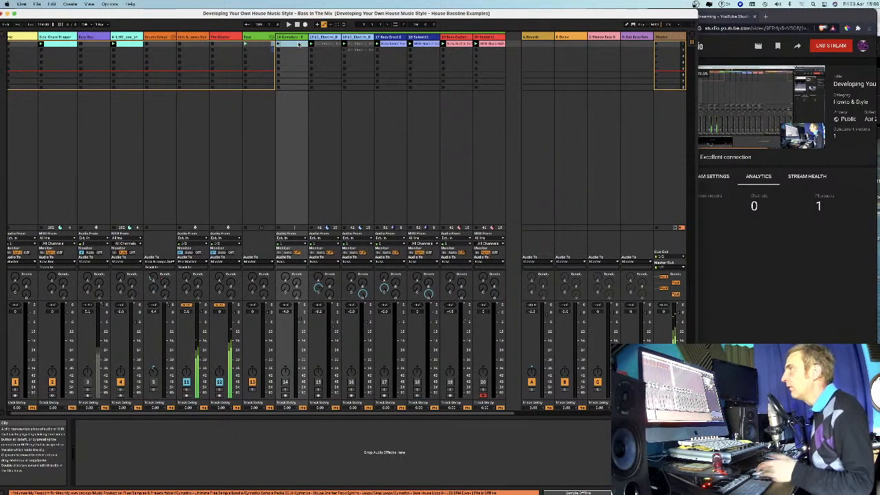
right_click(295, 44)
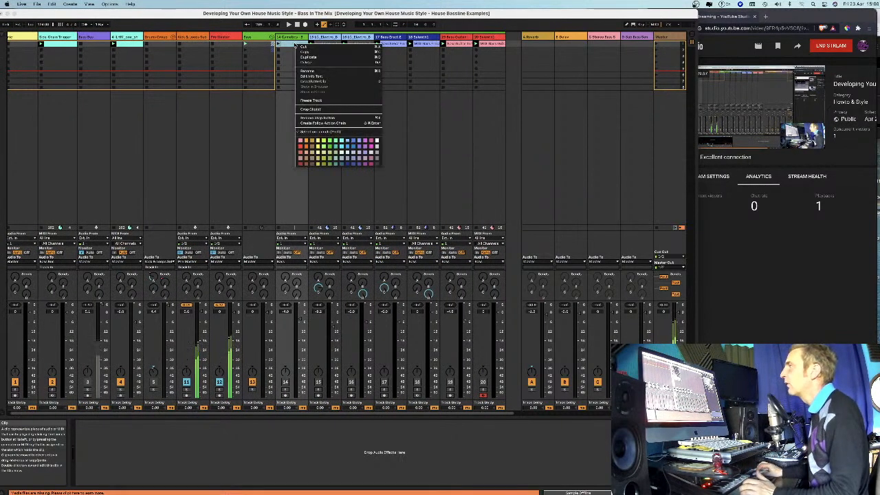
click(293, 45)
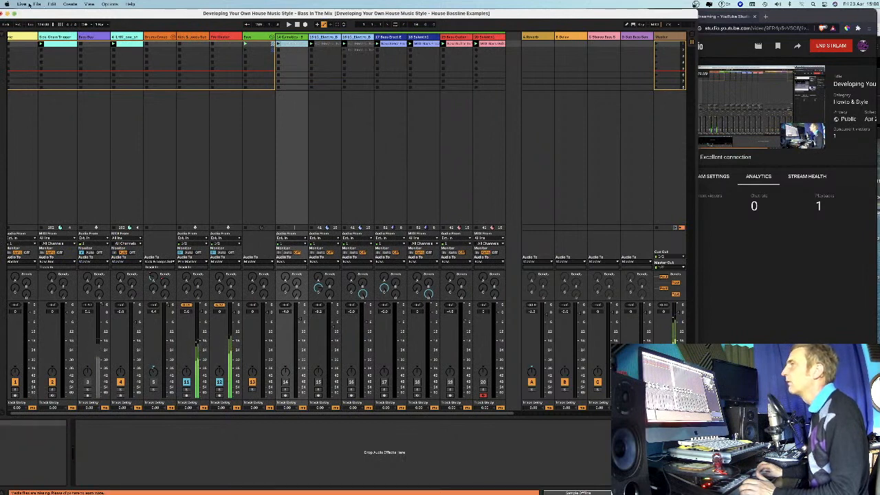
Reopen the recent Live Set "Developing Your Own House Music Style - Bass In The Mix".
click(36, 5)
mouse_move(62, 30)
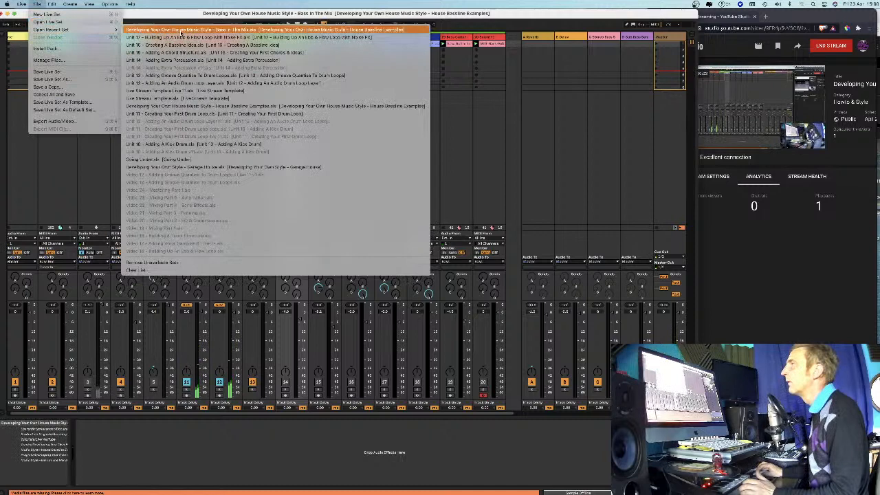
click(180, 31)
click(292, 271)
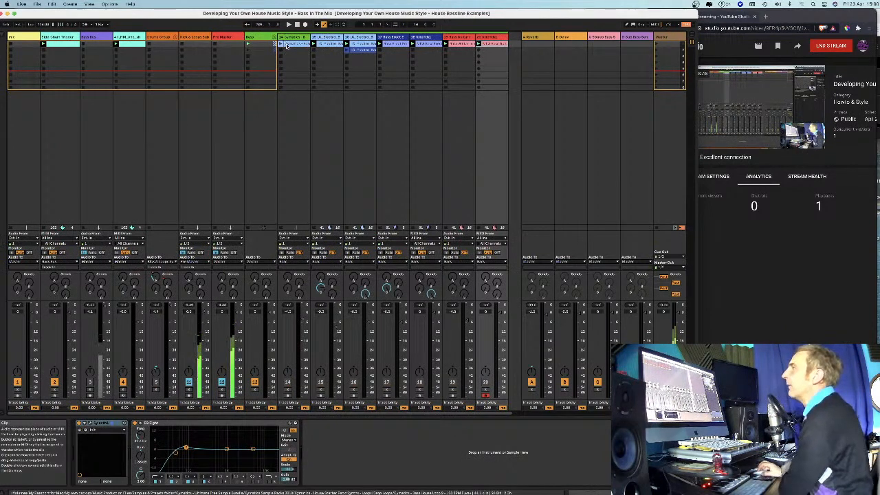
Open the waveform of the Cymatics bass loop clip on track 14 and reduce the height of the clip view.
click(290, 44)
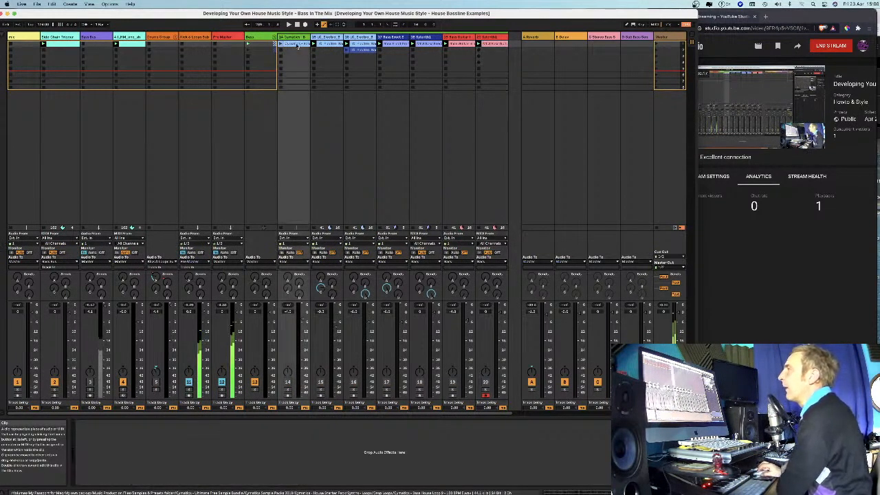
double_click(297, 45)
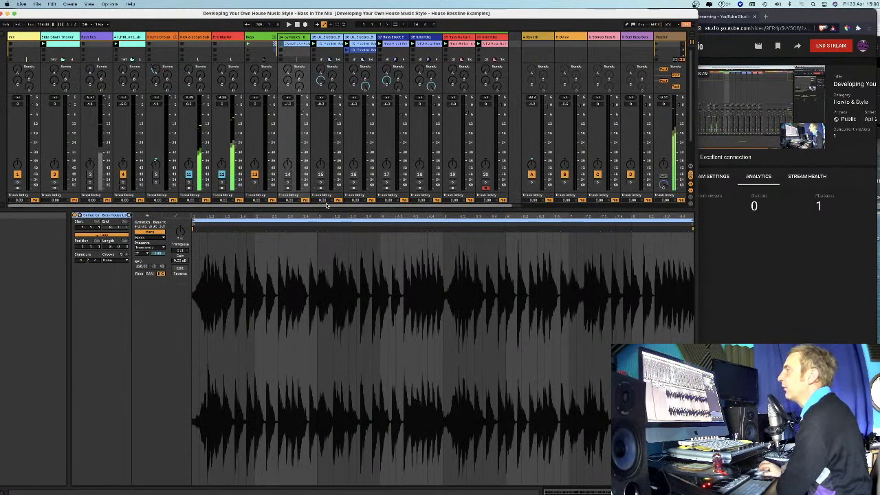
drag(323, 208, 323, 232)
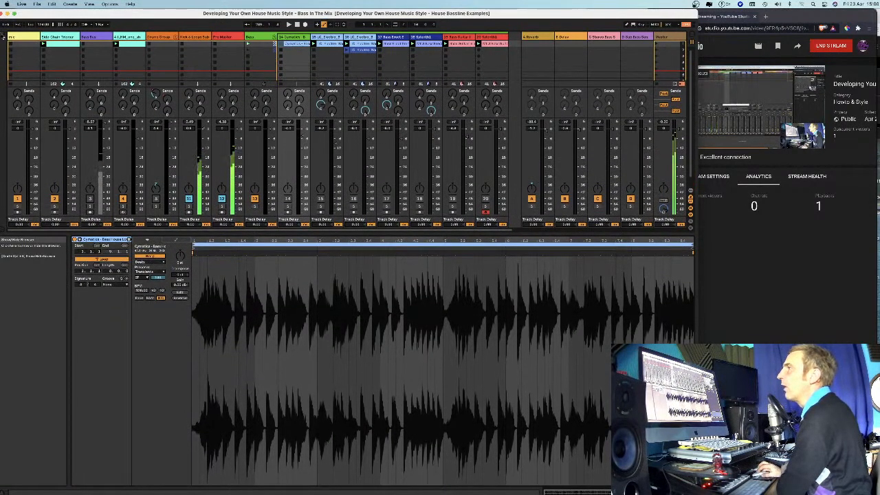
click(3, 38)
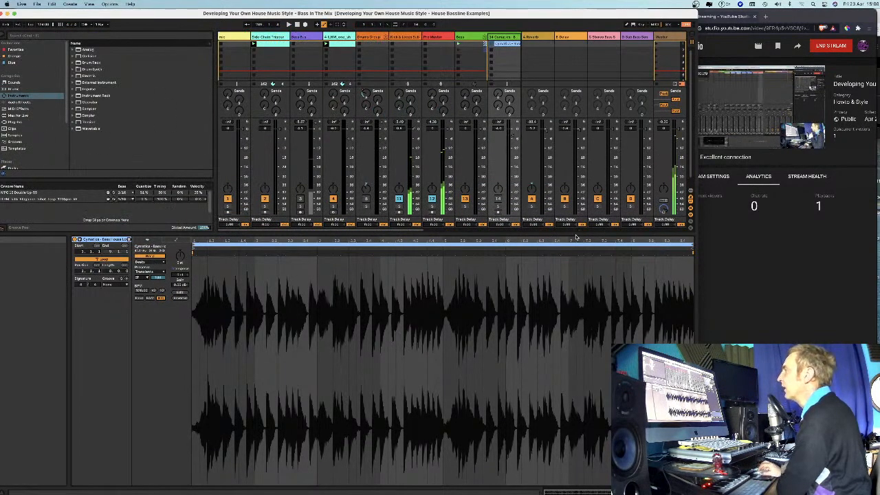
drag(577, 235, 575, 296)
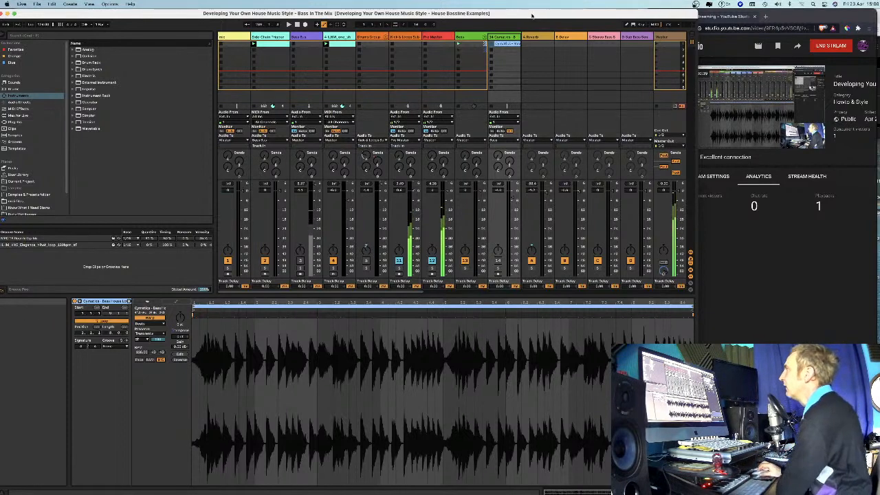
Hide the clip view and the browser to give the session mixer the full window.
drag(498, 15, 499, 15)
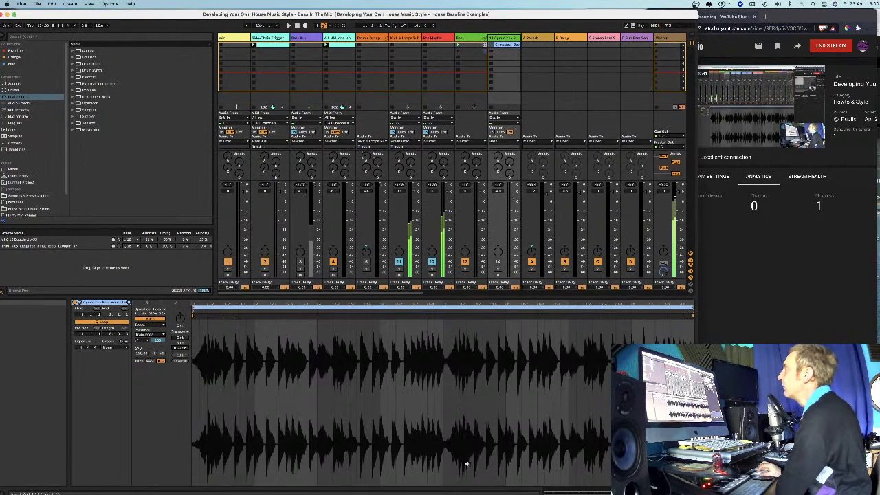
mouse_move(442, 489)
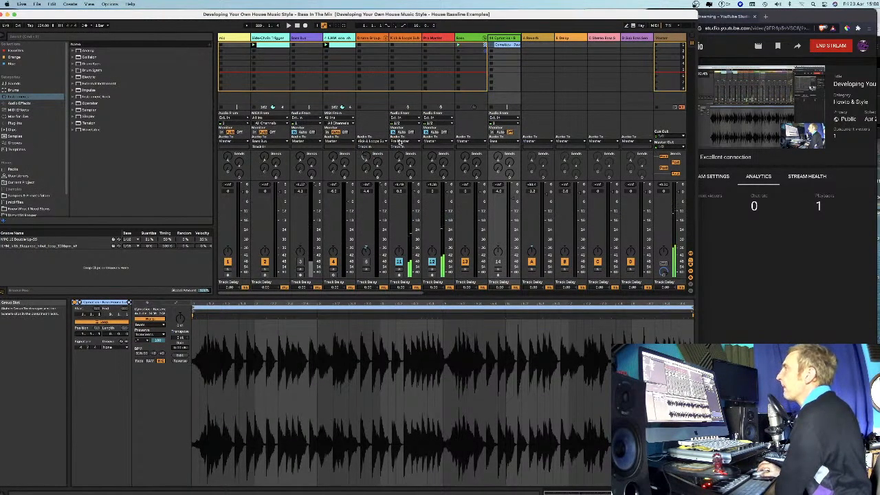
key(super+alt+l)
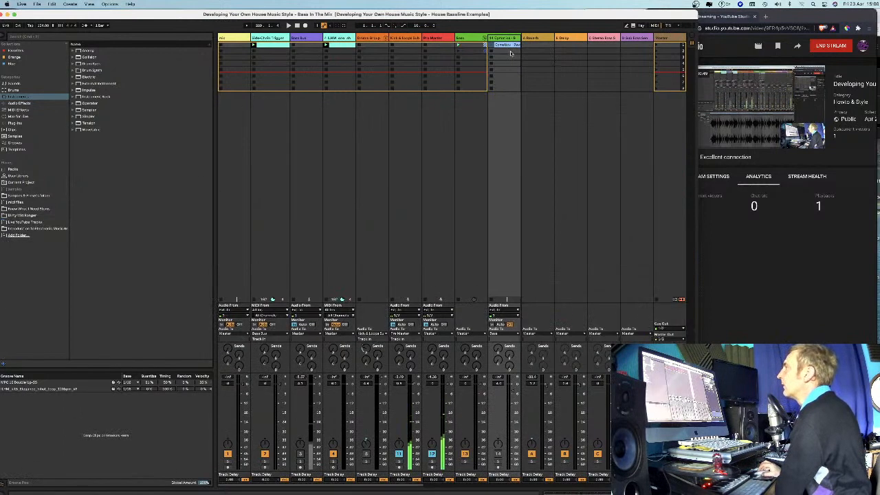
click(3, 37)
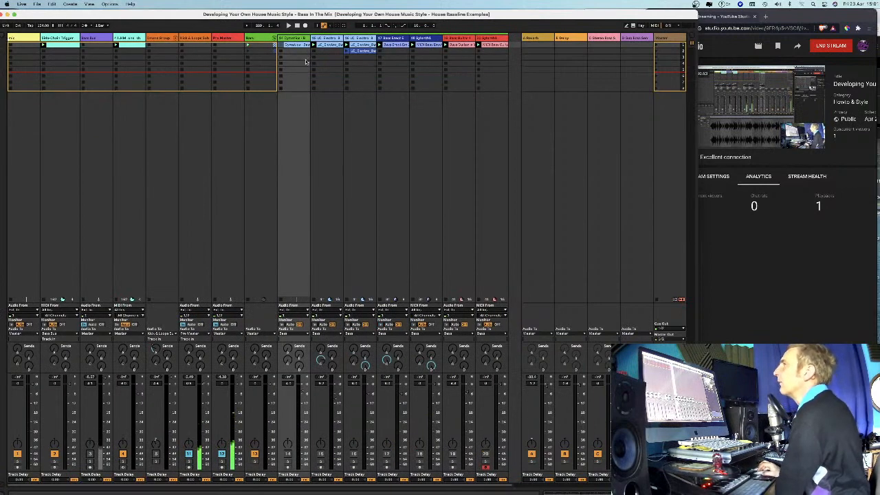
Audition the Cymatics bass loop on track 14 in solo, ending with the track unsoloed and deactivated.
click(319, 39)
click(291, 39)
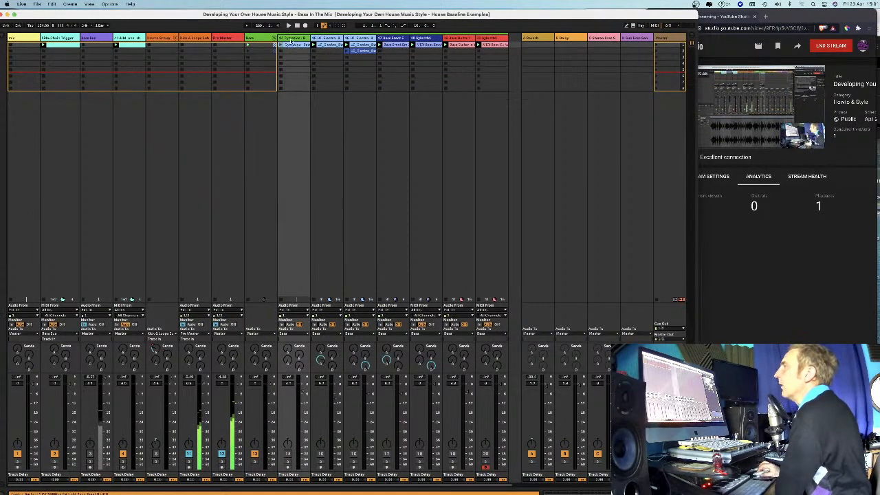
click(287, 455)
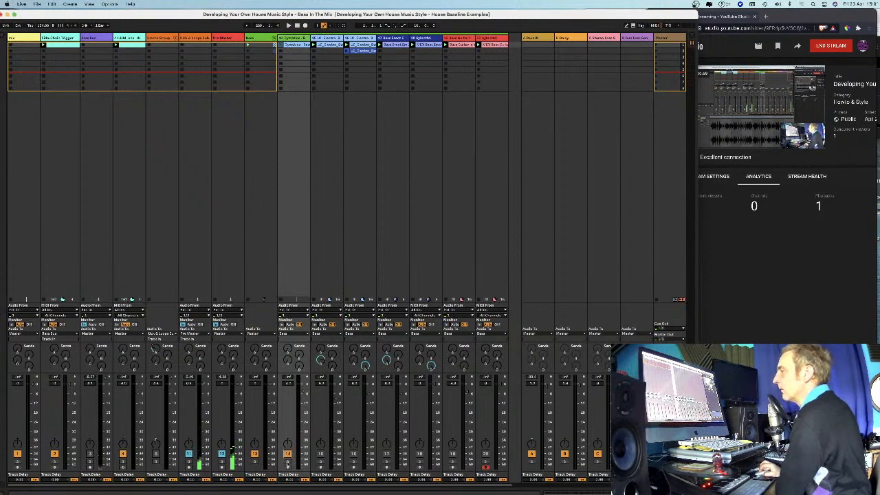
click(287, 463)
key(space)
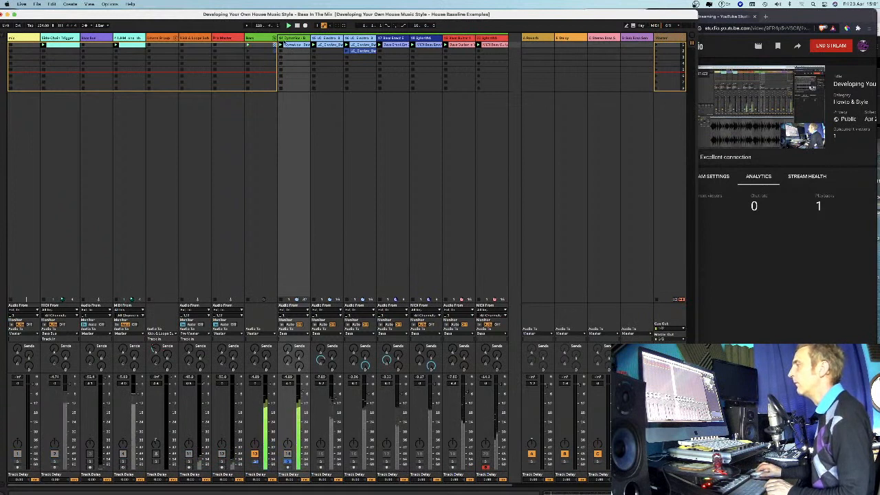
key(space)
click(287, 462)
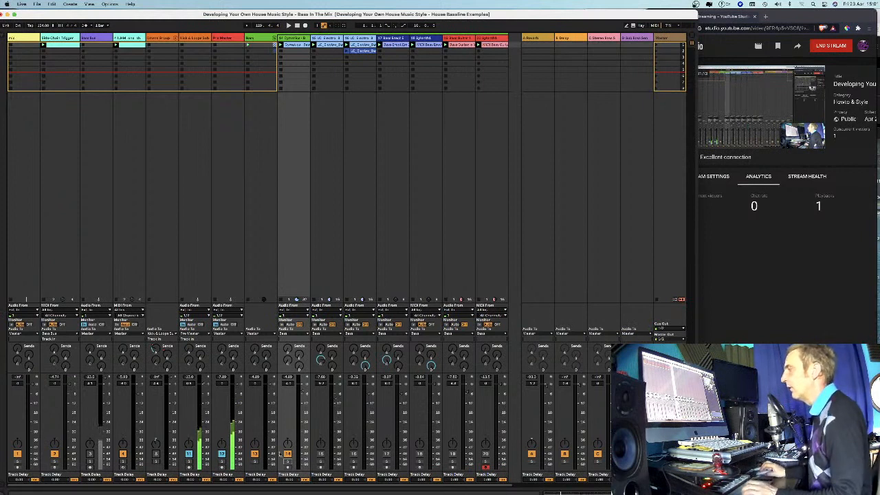
click(287, 454)
Compare the two neighbouring LC_Electro bass tracks, 15 and 16.
click(330, 38)
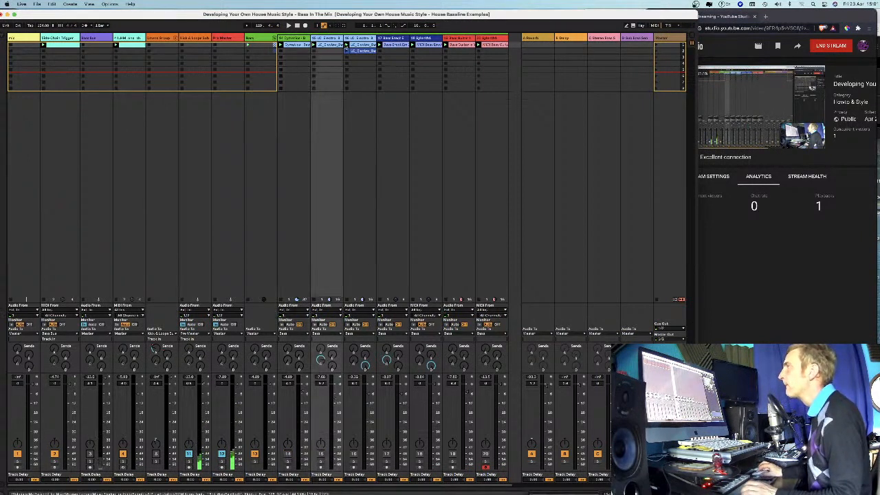
click(359, 39)
click(327, 39)
click(359, 39)
click(326, 40)
Inspect the clip waveform on LC_Electro bass track 15 and the track's EQ Eight and Compressor.
double_click(328, 46)
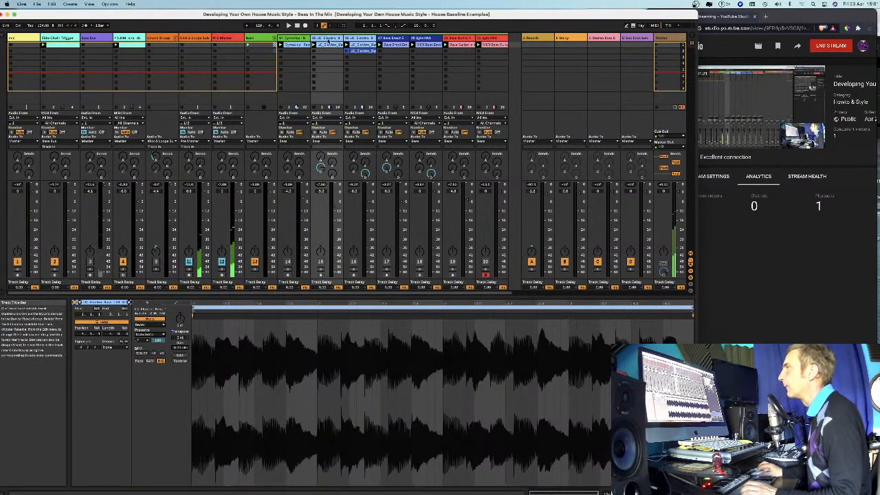
click(359, 39)
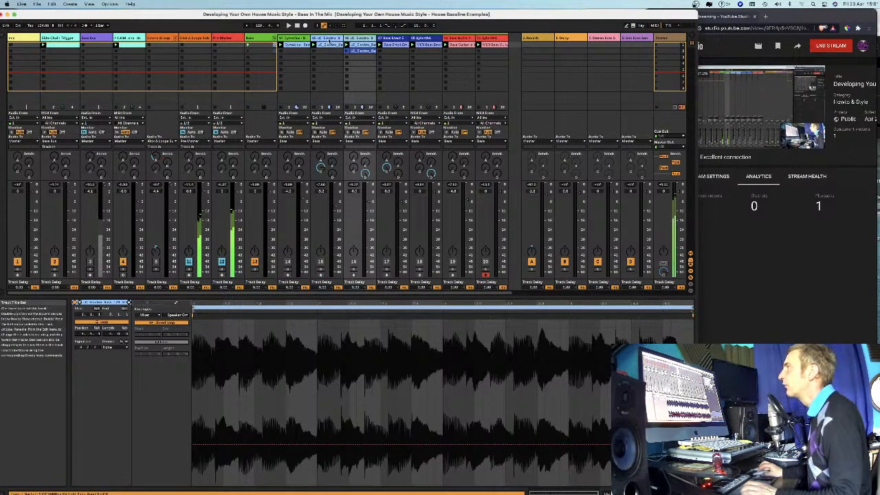
key(shift+Tab)
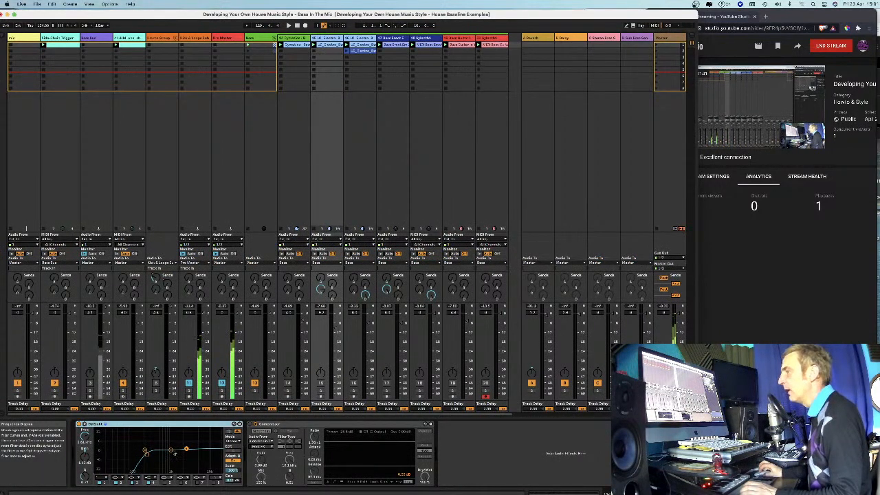
click(255, 424)
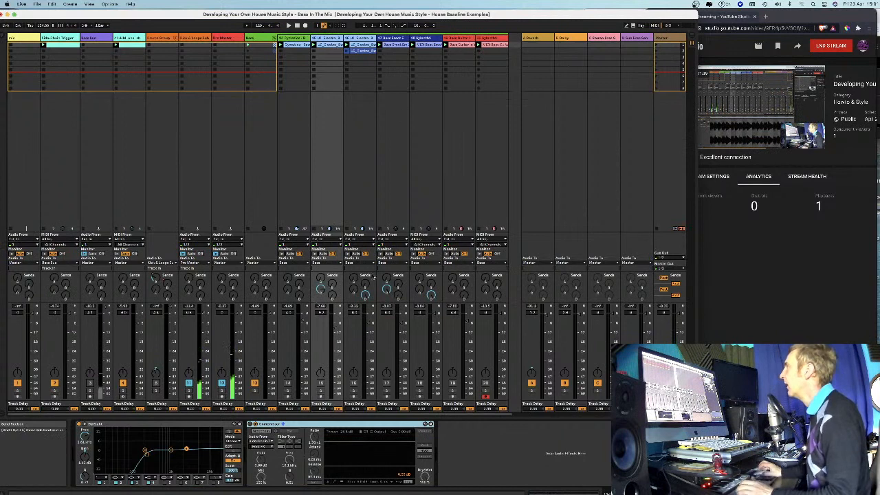
Examine and compare the effect chains on the Stereo Bass and Sub Bass return tracks, C and D.
click(603, 39)
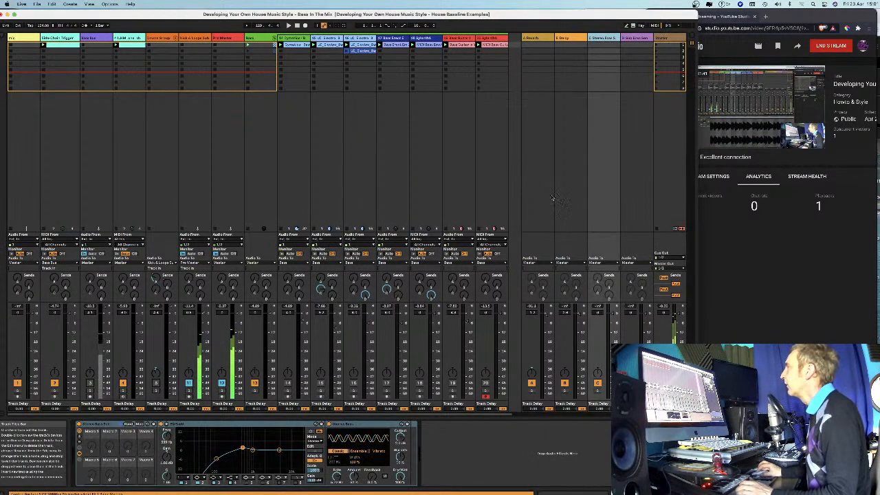
click(589, 44)
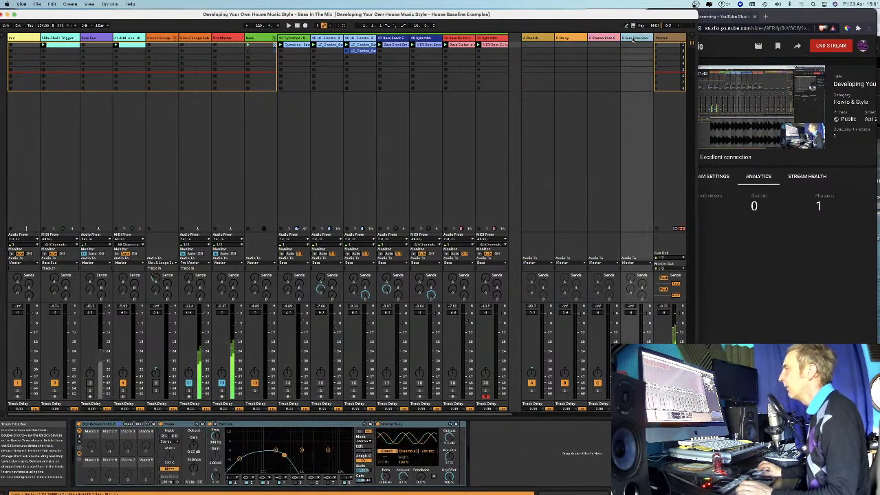
click(605, 38)
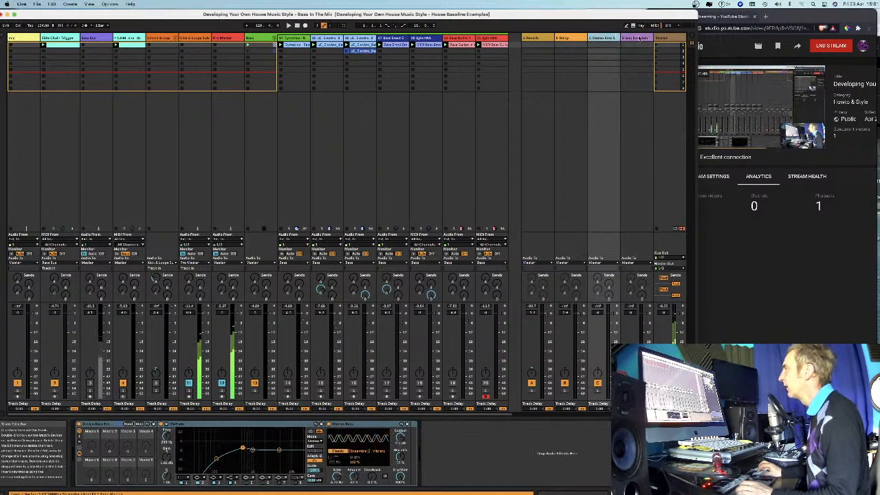
click(630, 38)
click(605, 38)
click(629, 38)
click(610, 38)
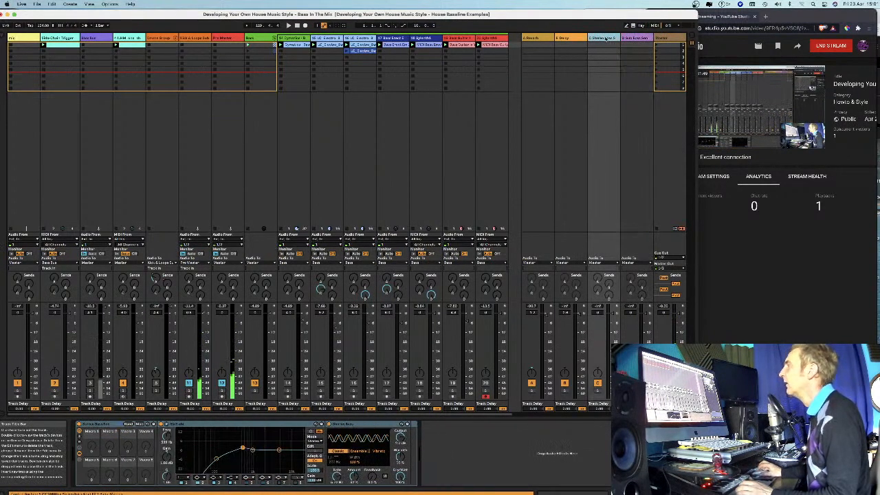
click(611, 38)
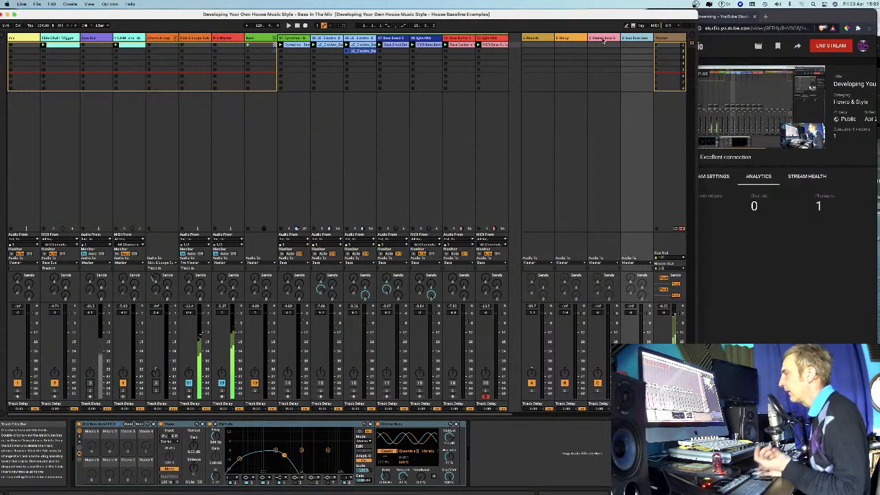
click(604, 40)
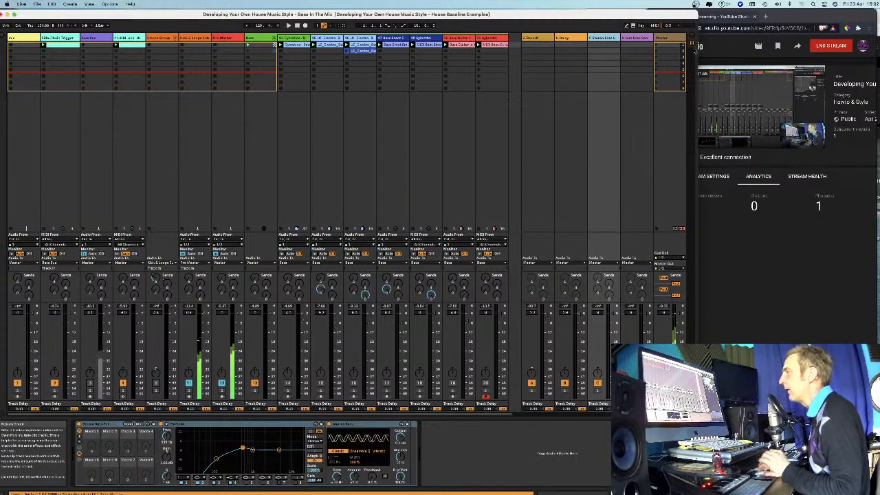
click(637, 39)
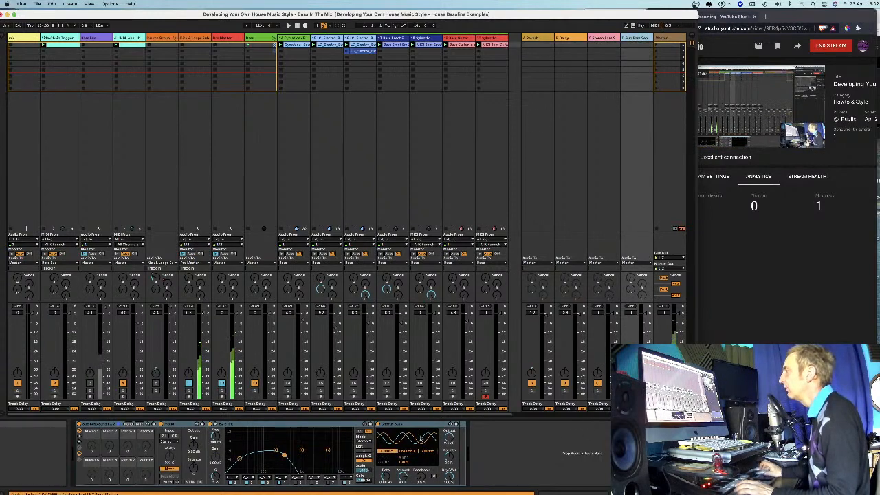
Activate LC_Electro bass track 15 and launch its clip to start playback.
click(336, 39)
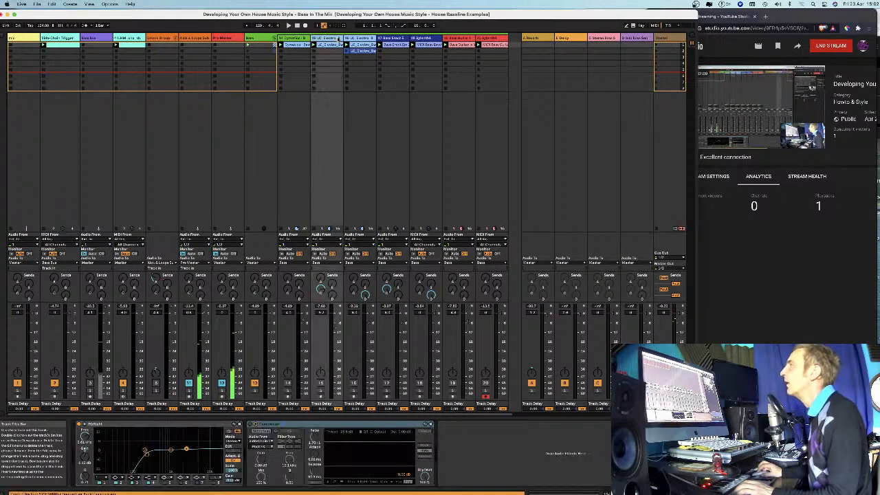
click(323, 390)
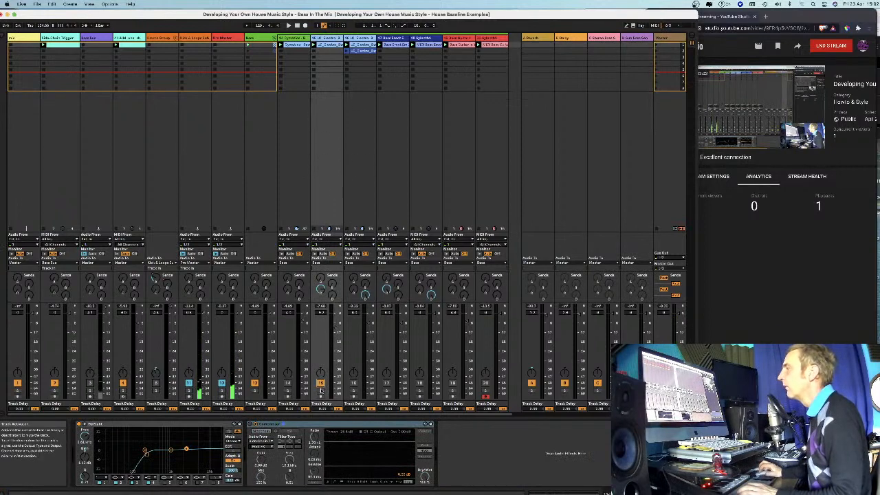
click(315, 44)
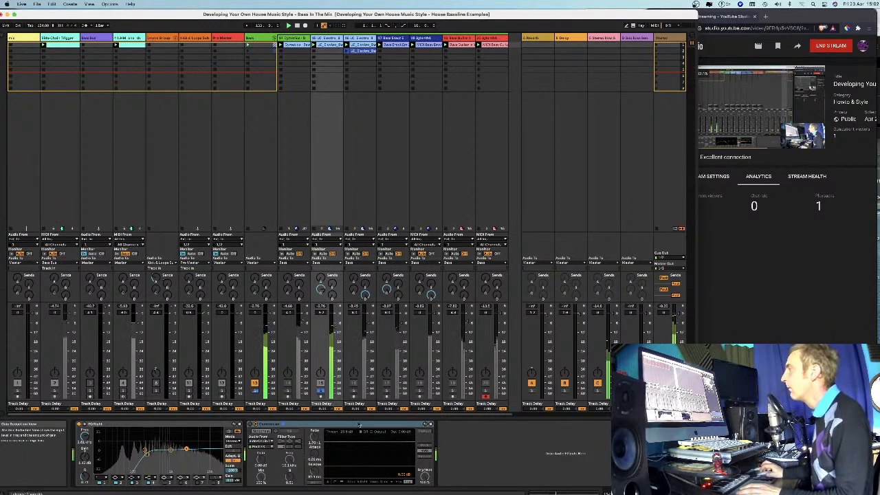
Inspect the EQ Eight and Compressor on LC_Electro bass track 16 and the waveform of its second clip.
click(357, 38)
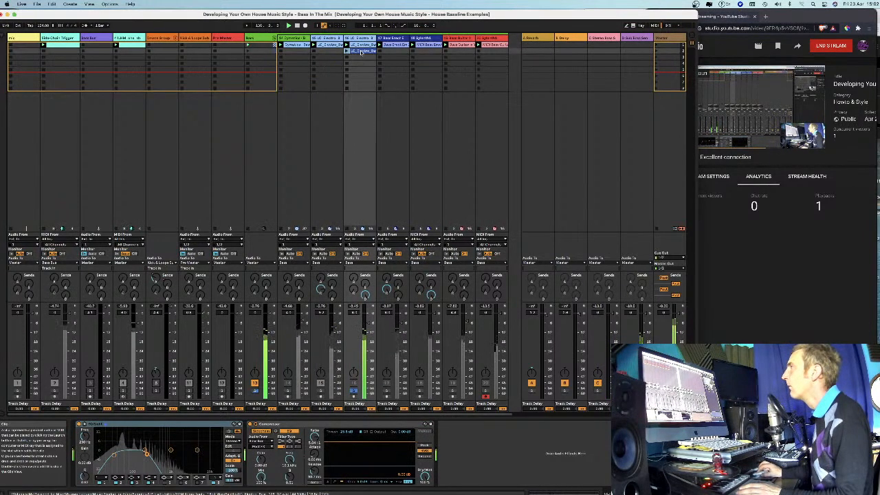
double_click(361, 52)
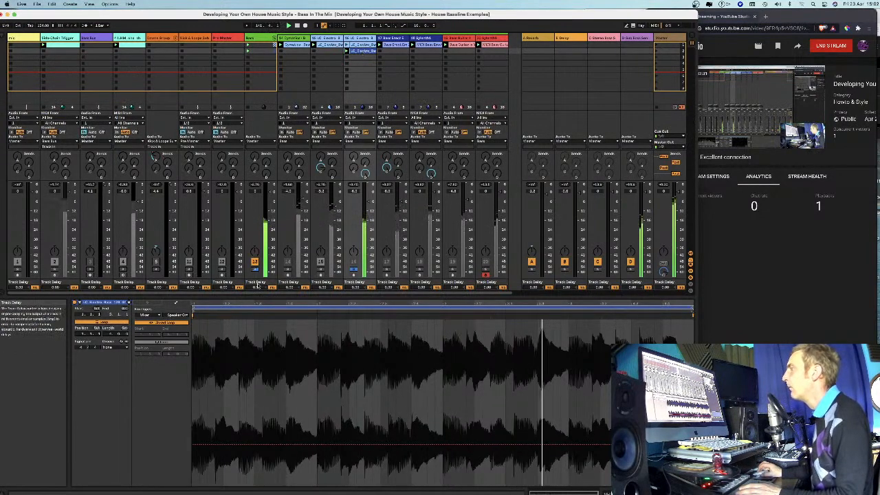
click(360, 38)
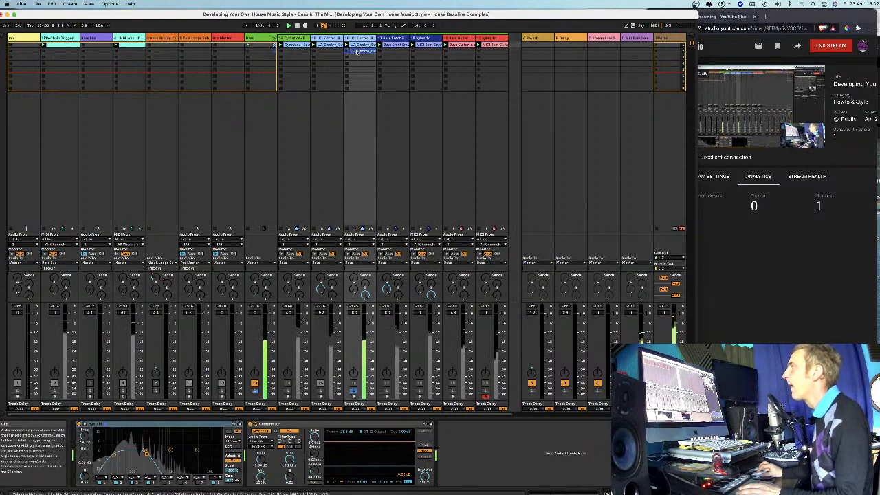
Display the clip Gain envelope of track 16's second clip and zoom in on its repeating volume ramps.
click(357, 52)
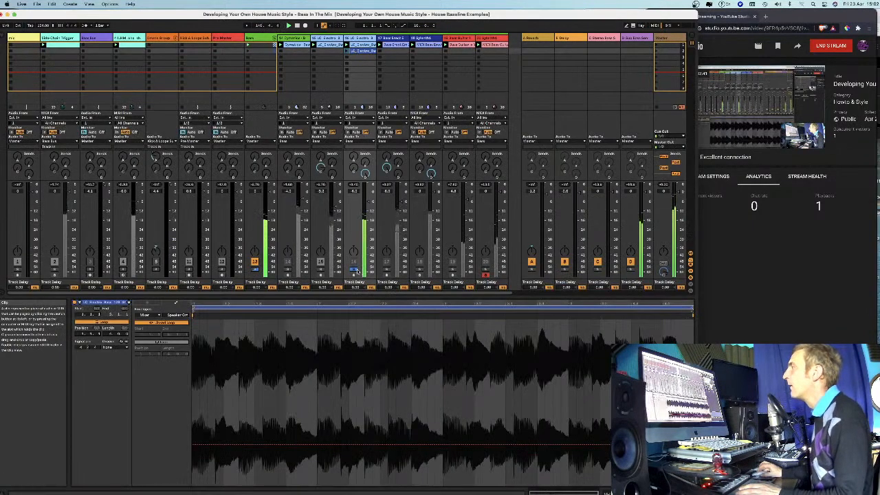
click(149, 303)
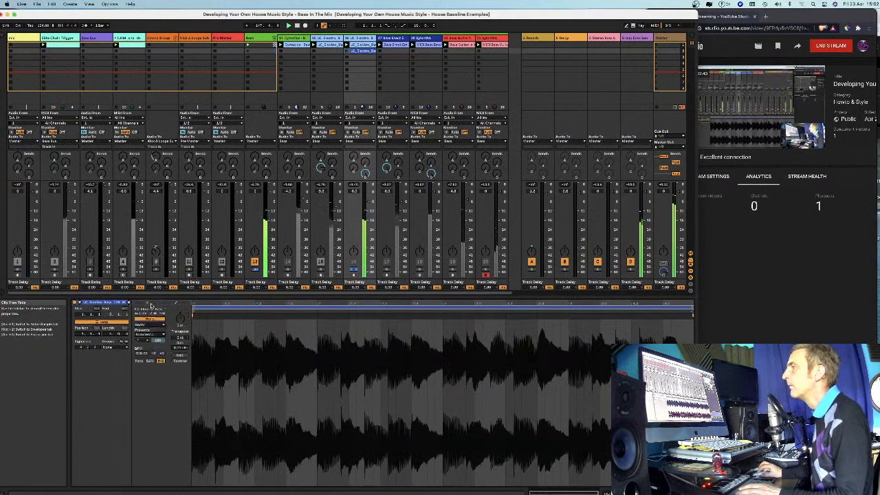
click(176, 303)
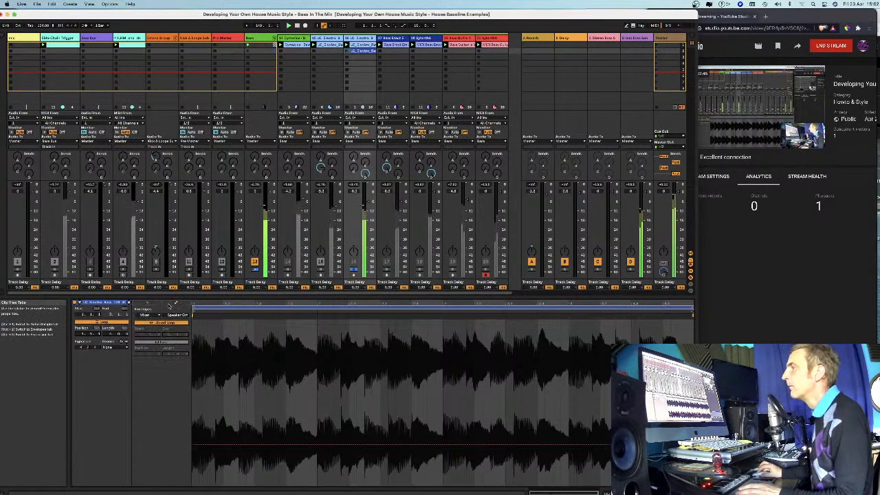
click(150, 315)
click(145, 321)
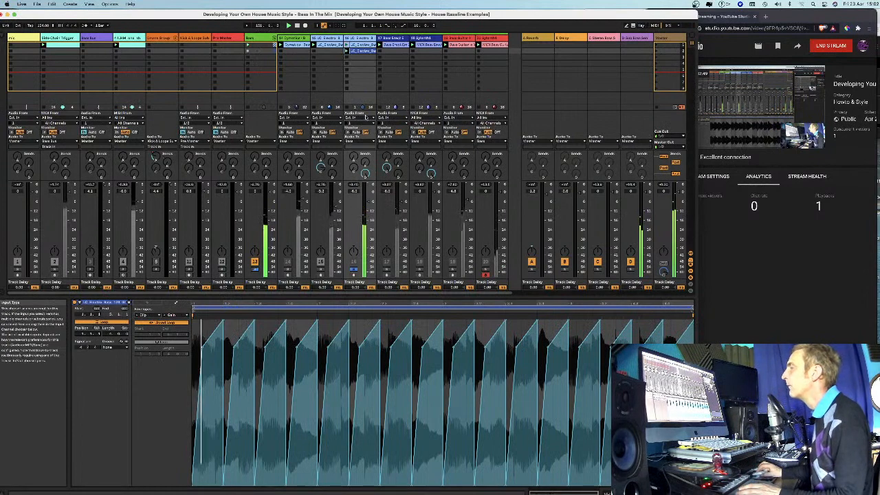
drag(196, 303, 196, 337)
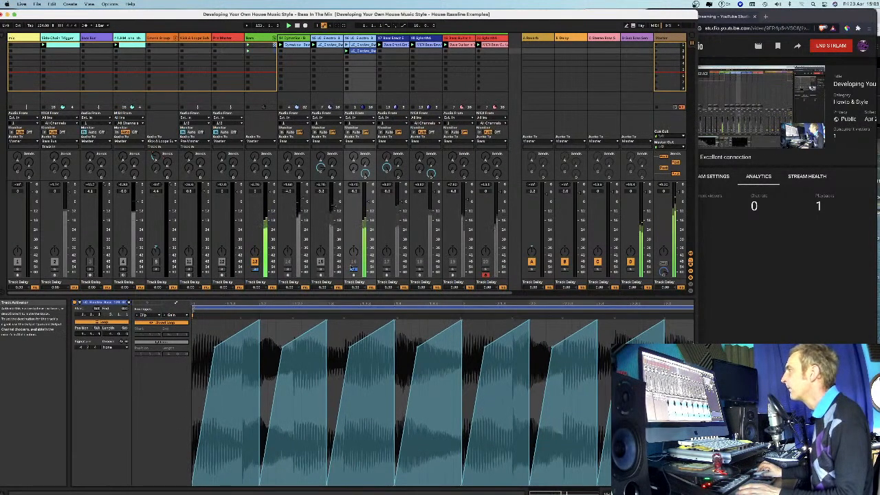
Unsolo and activate LC_Electro bass track 16, and deactivate track 15.
click(354, 270)
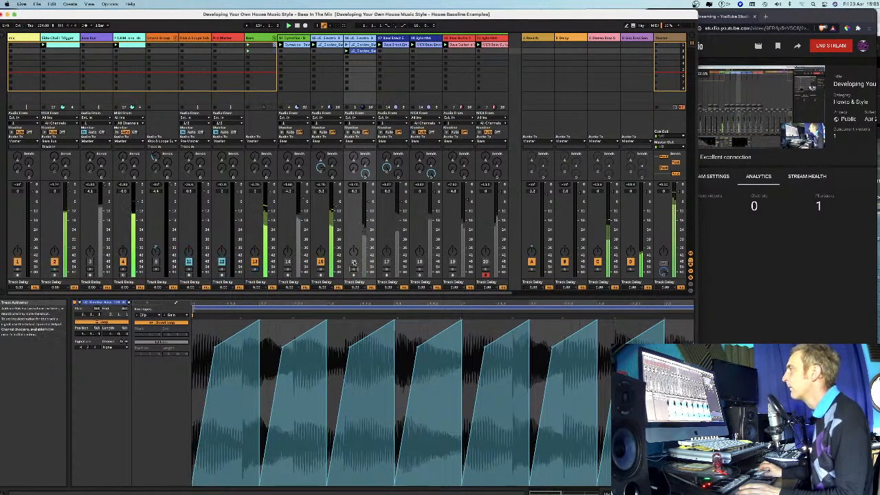
click(354, 262)
click(321, 262)
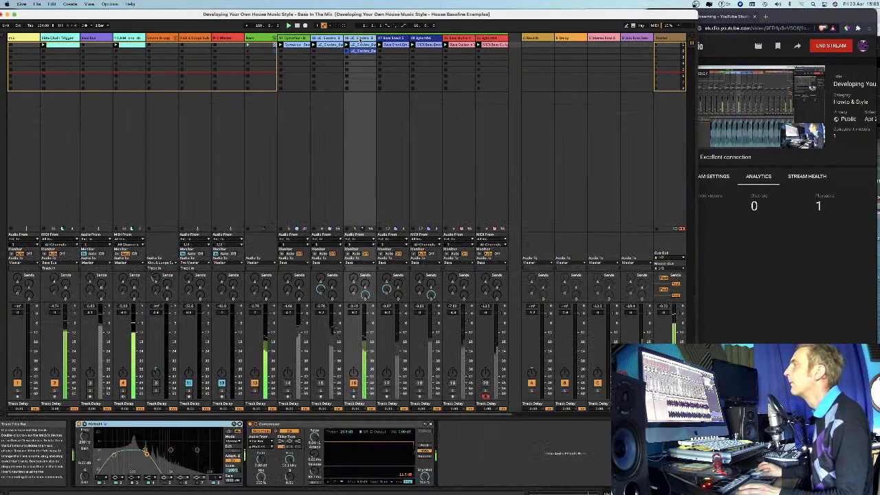
Review the sidechained Compressor on track 16 together with the EQ Eight on the bus in track 3.
click(359, 38)
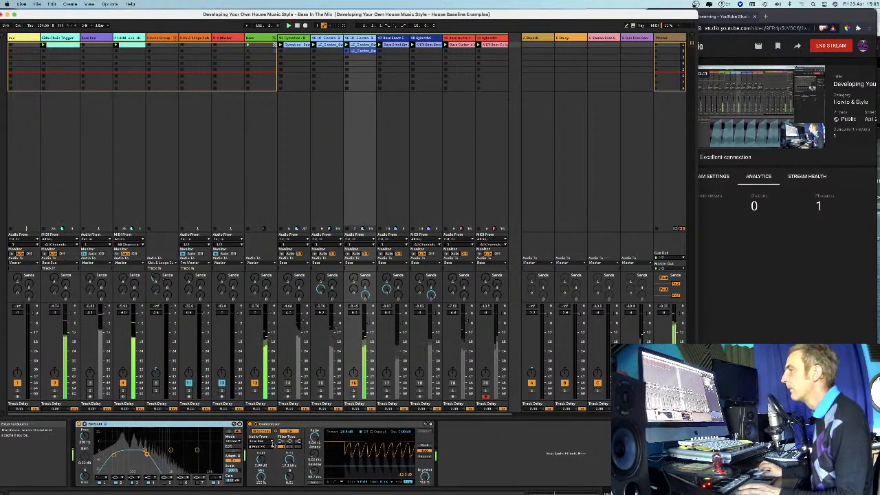
click(91, 39)
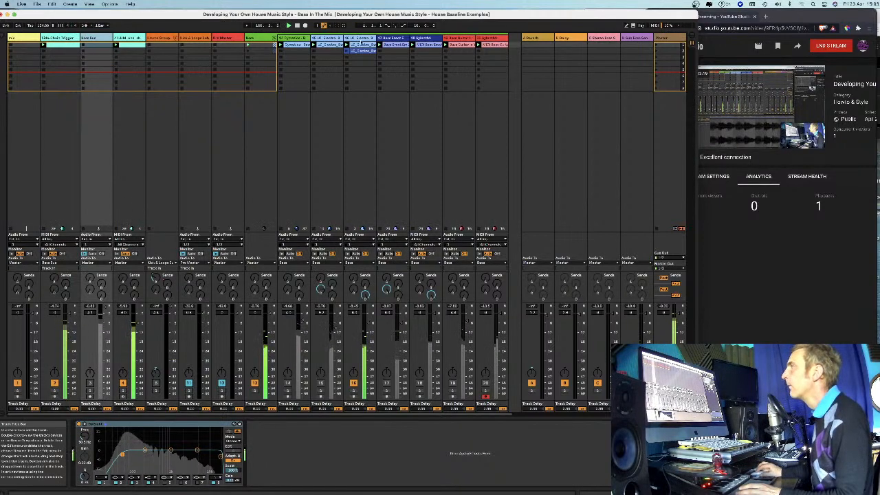
click(359, 39)
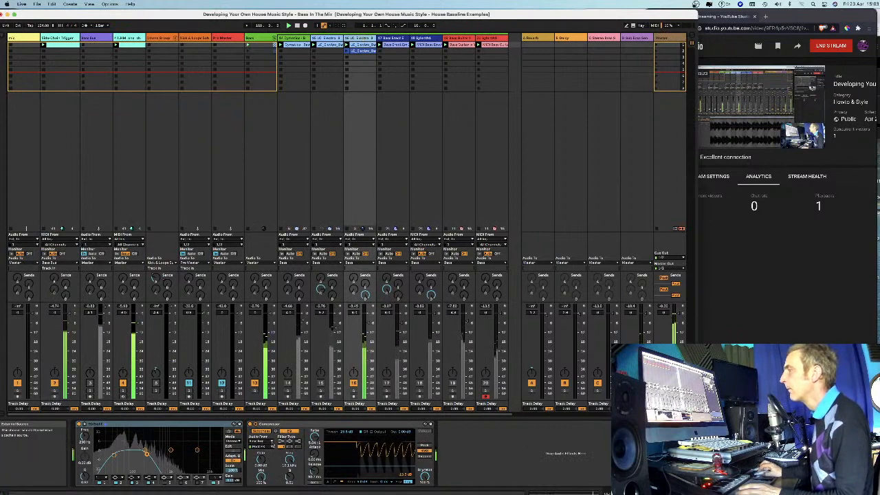
Try Side-Chain Trigger as the sidechain source of track 16's Compressor, and set the source back to the bus on track 3.
click(270, 442)
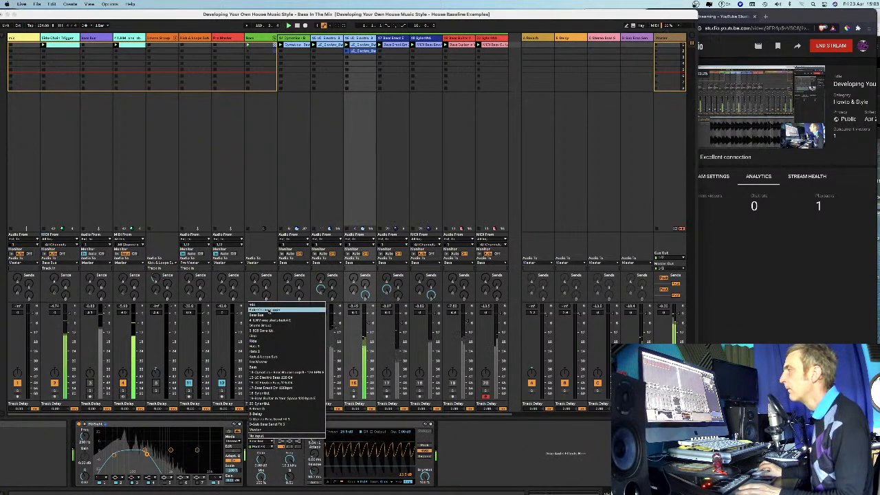
click(266, 310)
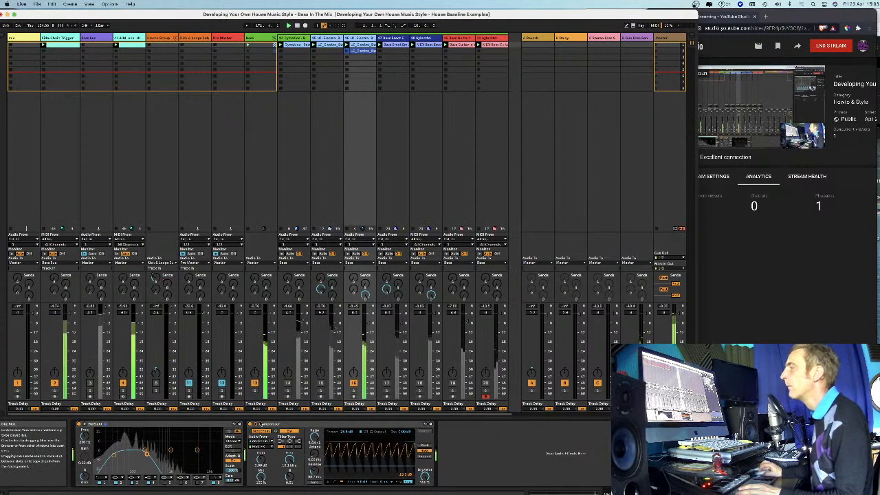
click(267, 442)
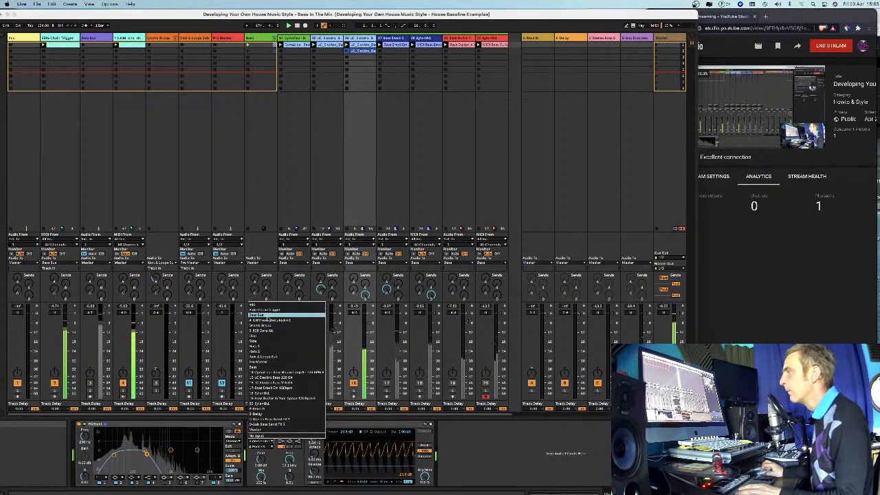
click(262, 315)
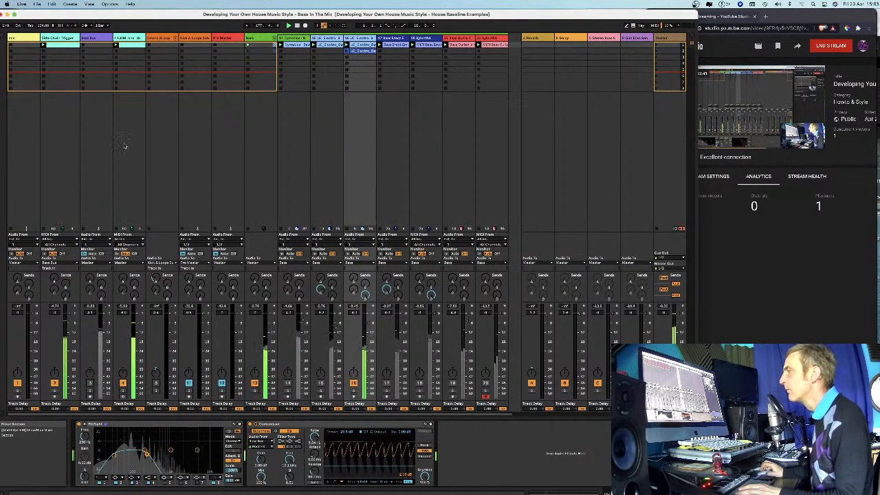
Raise the low-cut frequency in the EQ Eight of the track 3 bus, and view the Side-Chain Trigger track's devices.
double_click(90, 39)
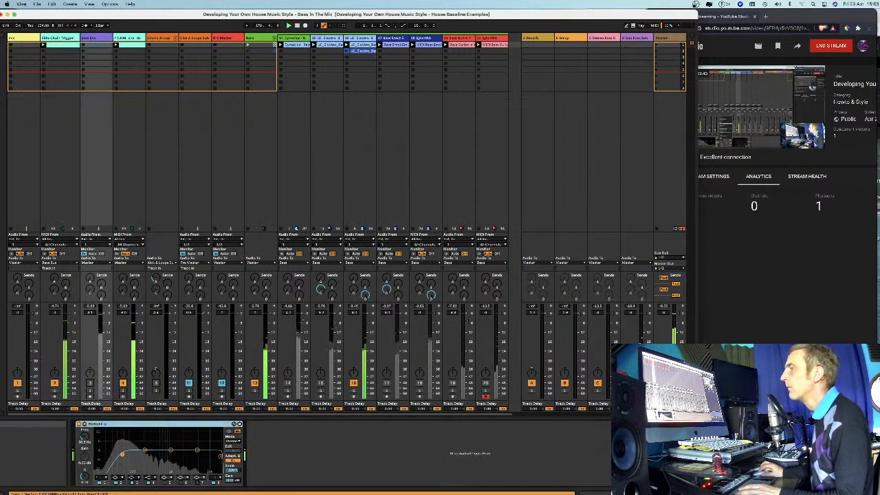
drag(145, 451, 169, 452)
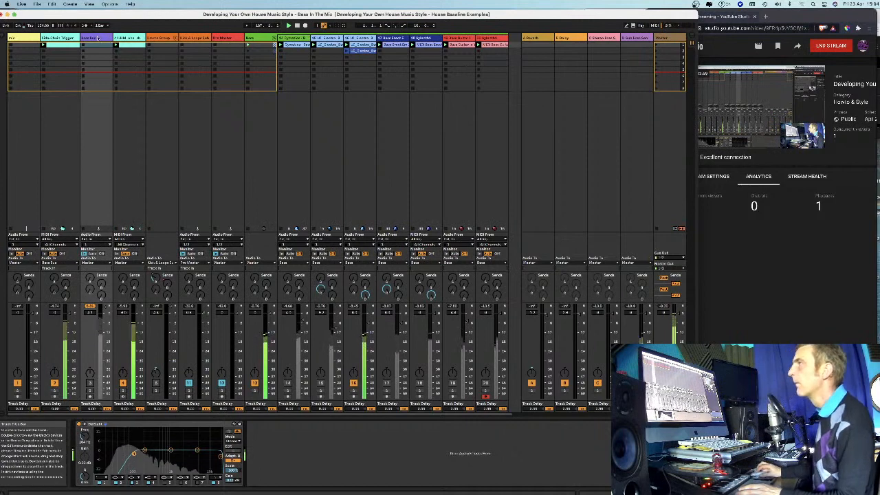
click(63, 38)
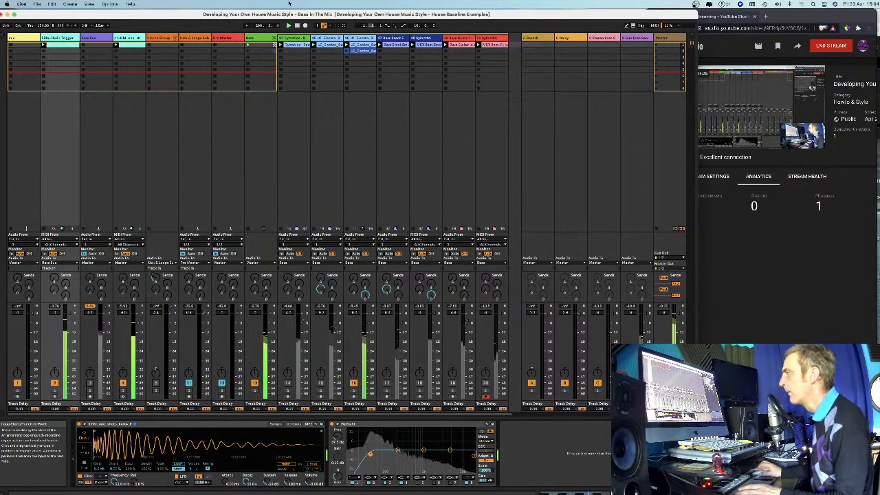
Review track 16's clip waveform, its devices and the sidechain source choices in its Compressor.
click(357, 45)
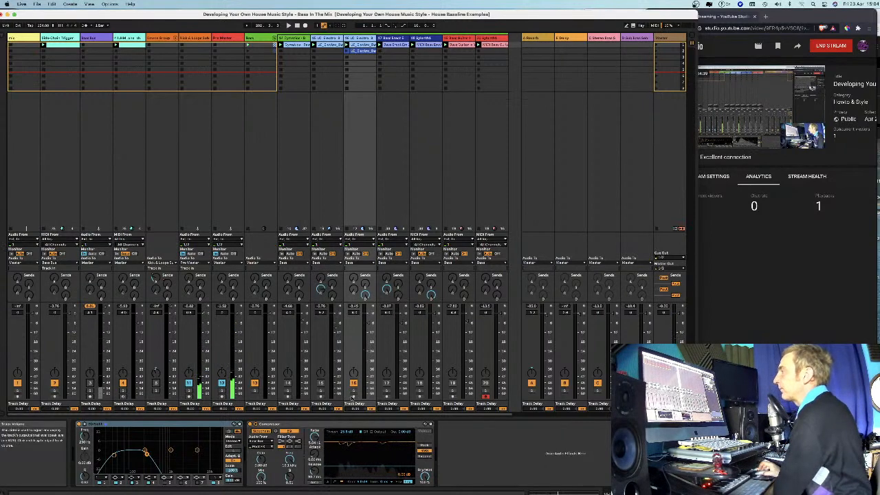
double_click(357, 46)
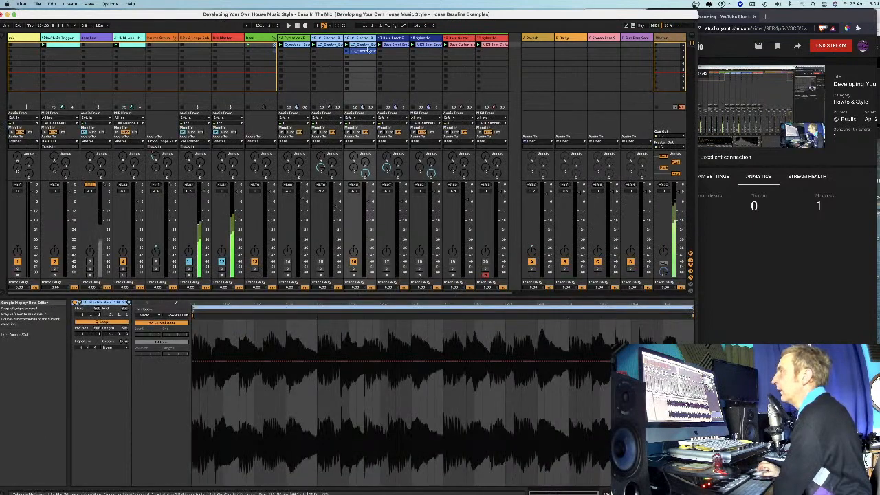
click(359, 38)
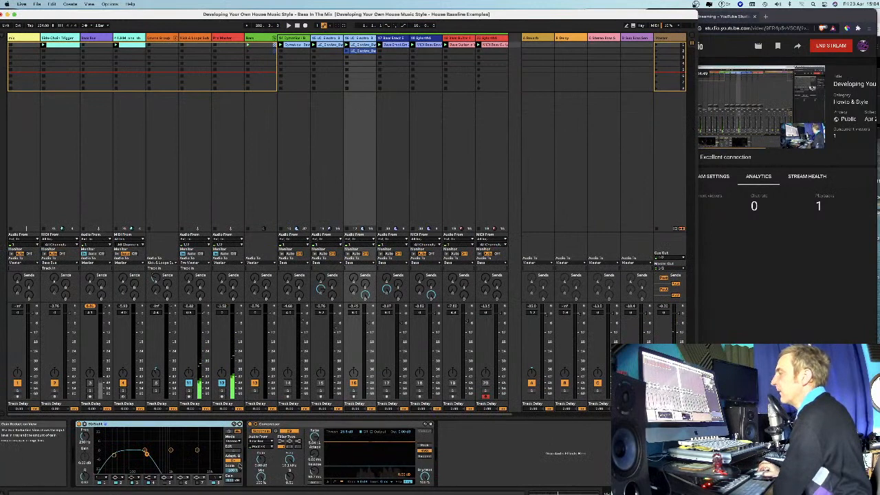
click(258, 442)
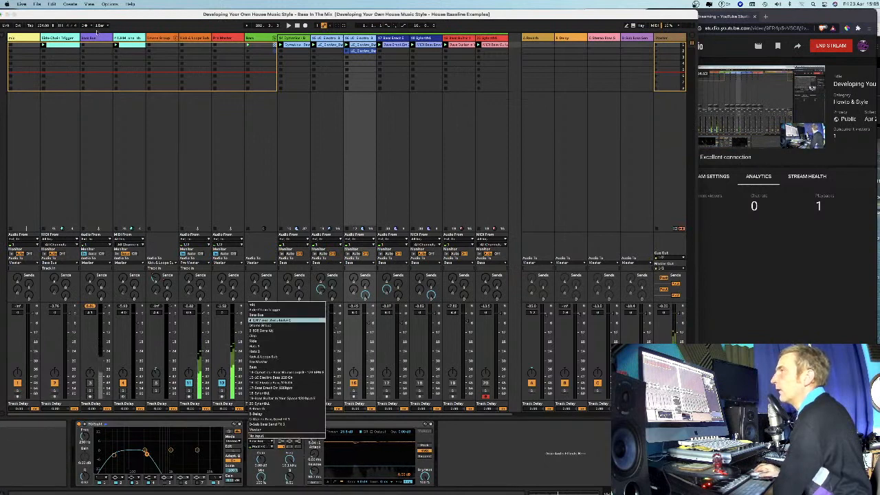
click(283, 320)
Open the Side-Chain Trigger track's MIDI clip, select all its notes and shorten them to half their length.
click(91, 38)
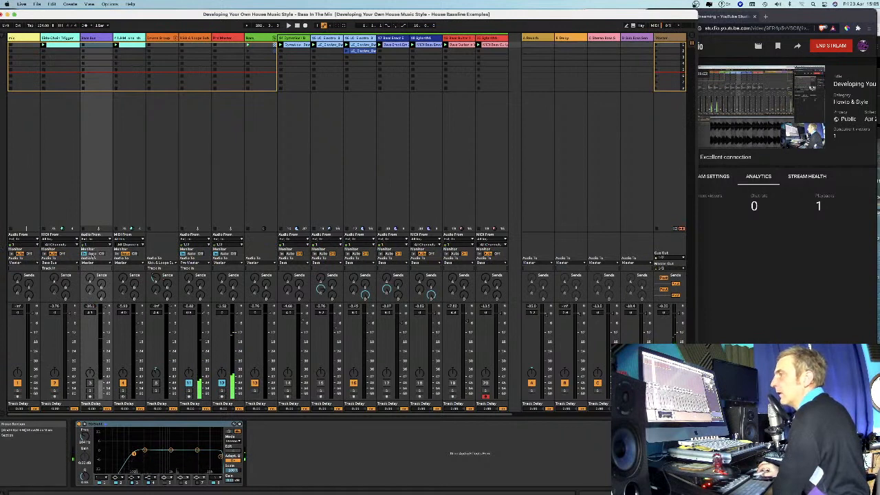
click(63, 39)
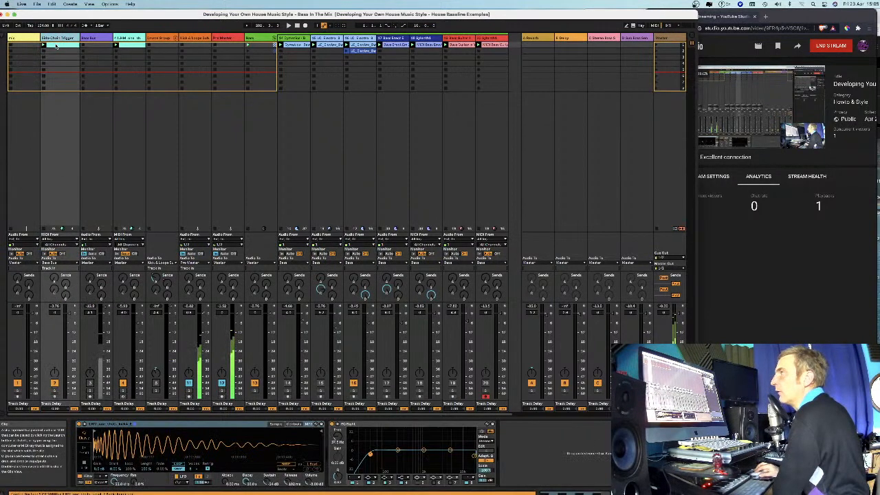
double_click(63, 46)
click(267, 360)
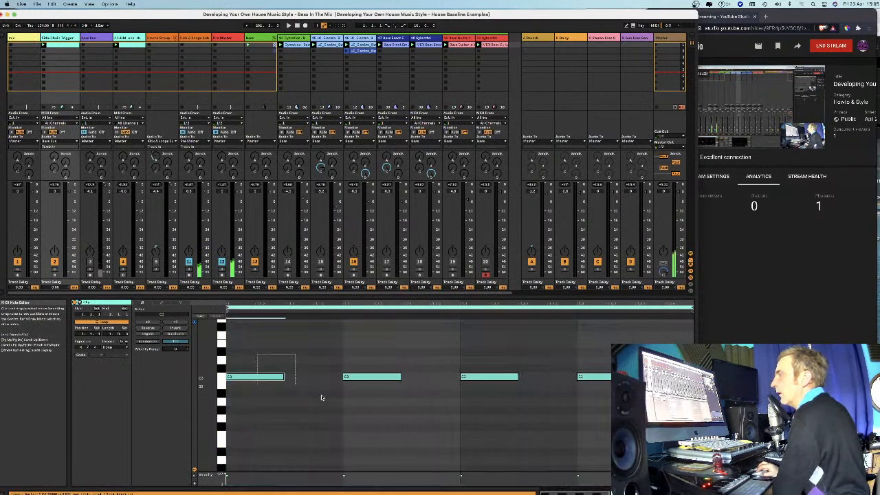
drag(635, 377, 608, 378)
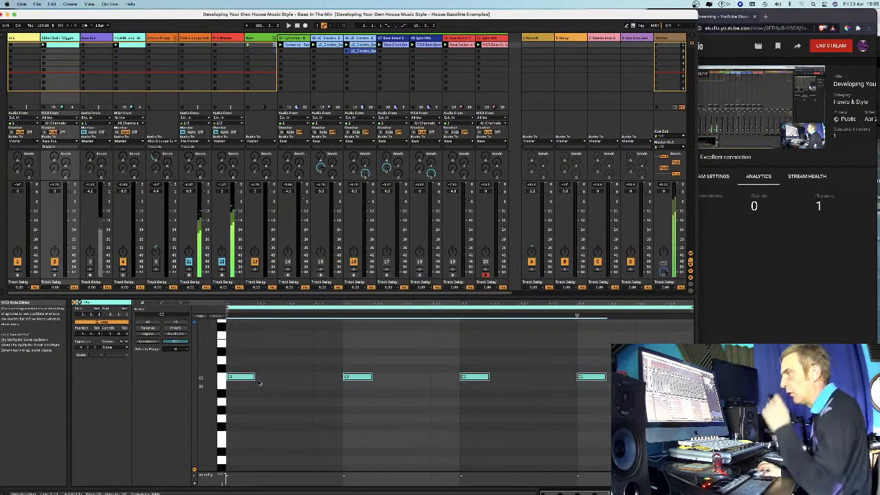
Try lengthening all Side-Chain Trigger notes until they meet during playback, and shorten them back to about a quarter of the note spacing.
drag(253, 377, 342, 376)
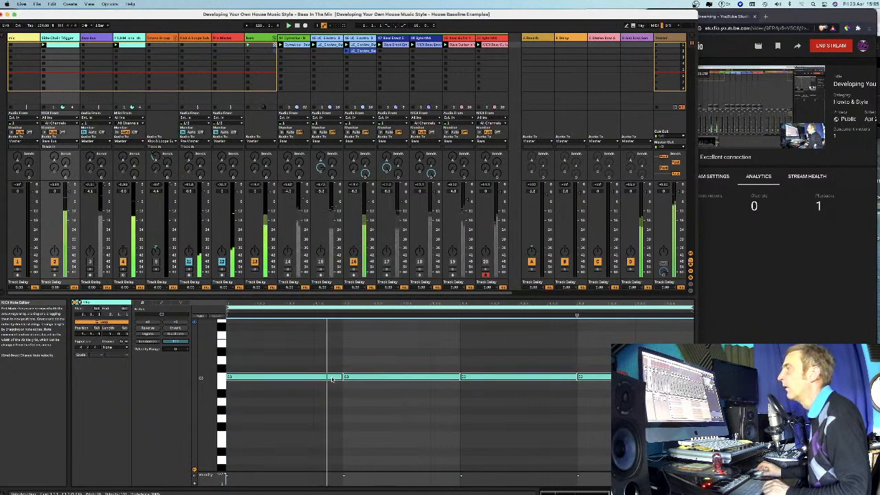
click(51, 38)
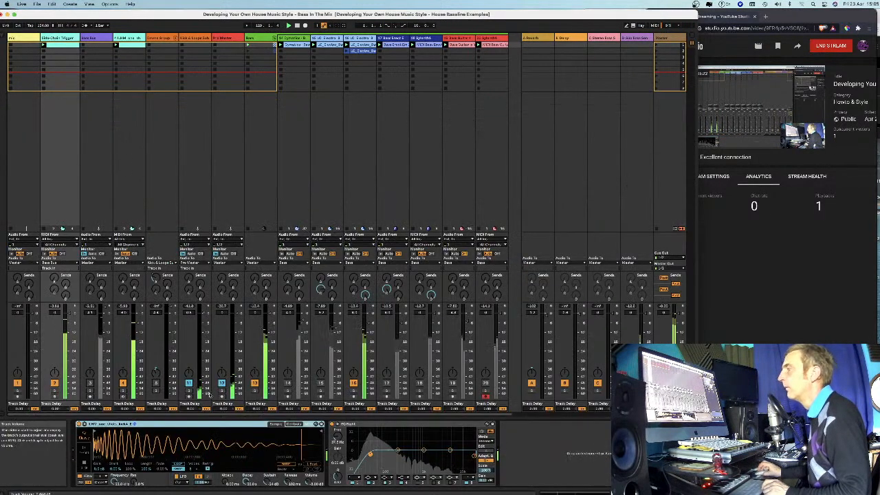
click(62, 45)
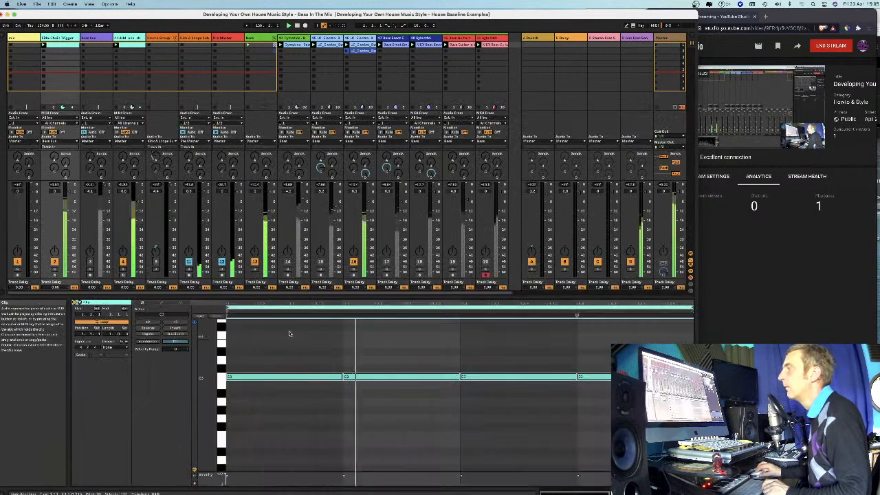
drag(576, 377, 497, 379)
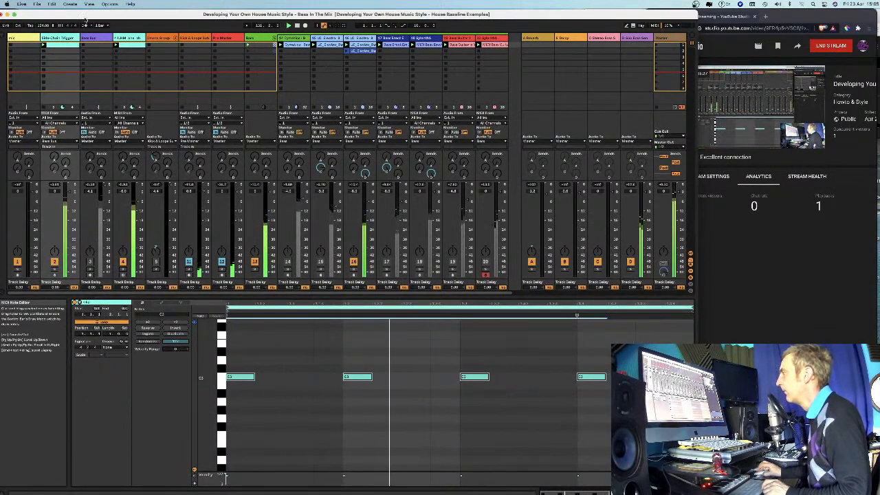
Try lengthening all notes of the Side-Chain Trigger clip until they meet, viewing the devices of the trigger track and the track 3 bus.
double_click(59, 38)
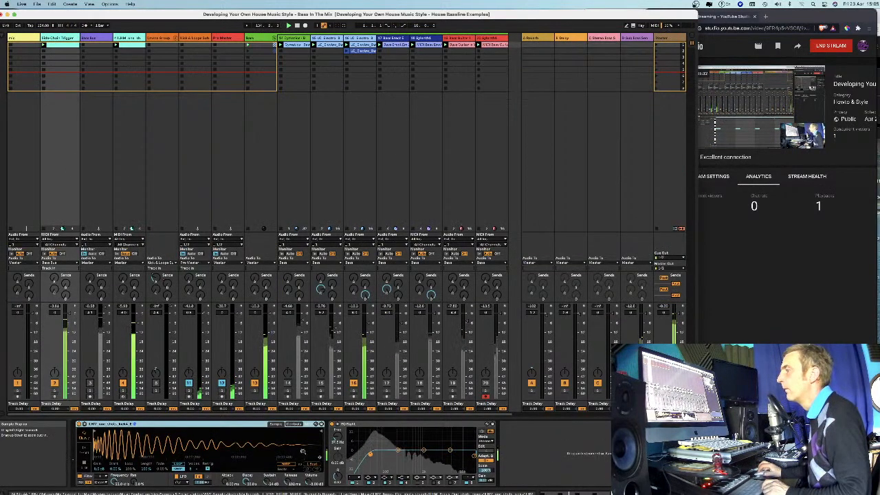
click(95, 39)
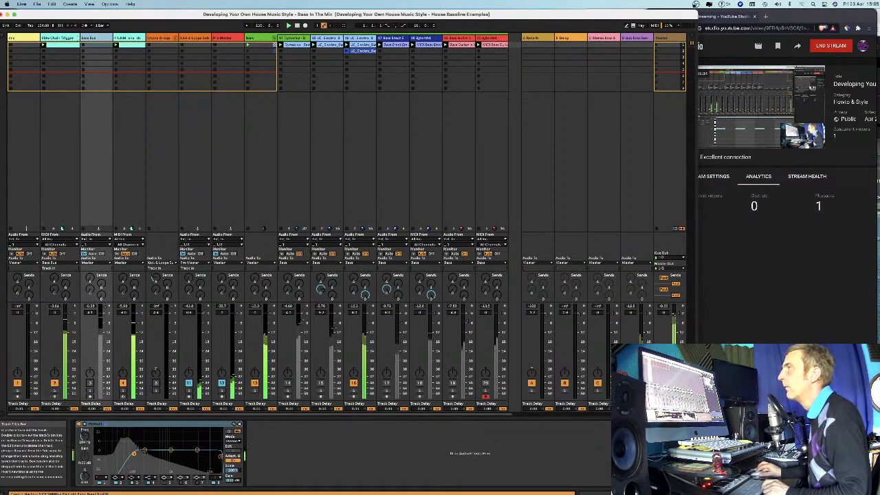
double_click(58, 45)
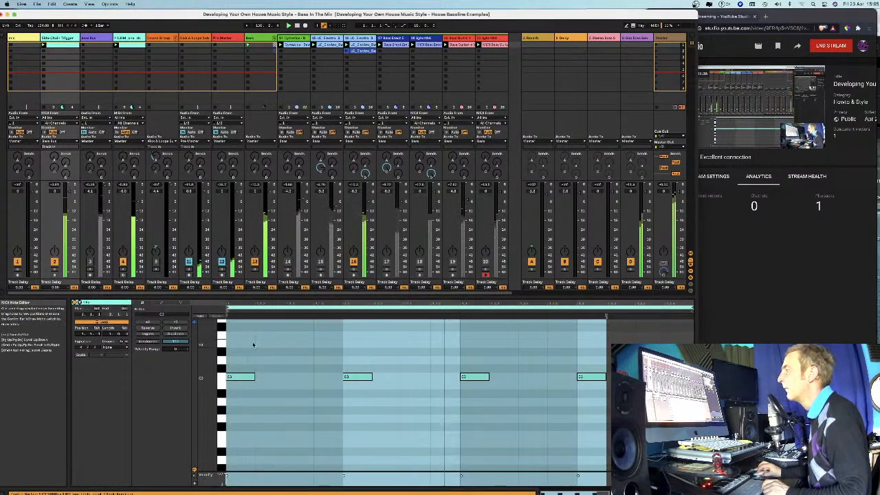
click(265, 361)
drag(254, 377, 329, 383)
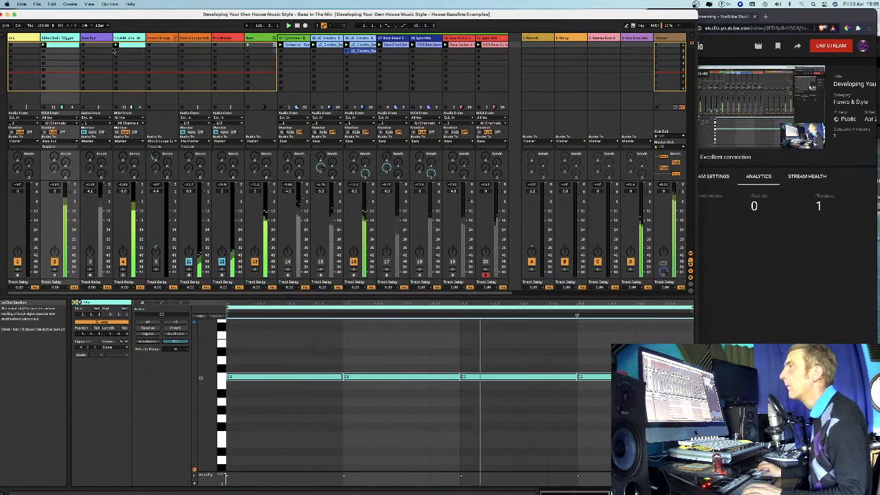
click(83, 39)
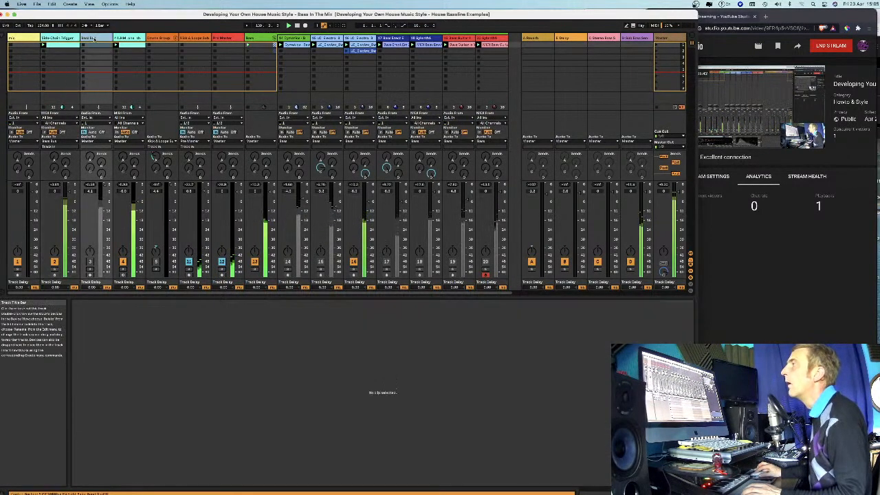
double_click(67, 39)
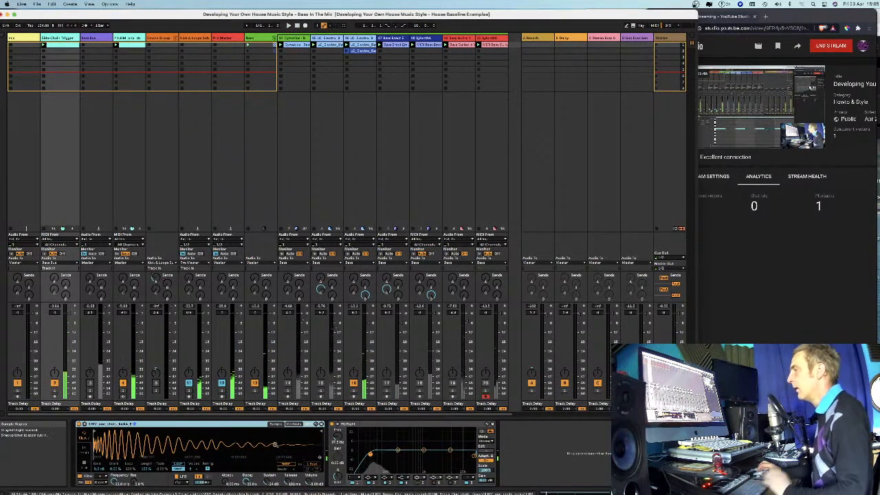
Select all notes in the Side-Chain Trigger clip and shorten them to about a quarter of the note spacing.
double_click(61, 46)
click(283, 350)
drag(282, 350, 615, 417)
drag(576, 377, 519, 377)
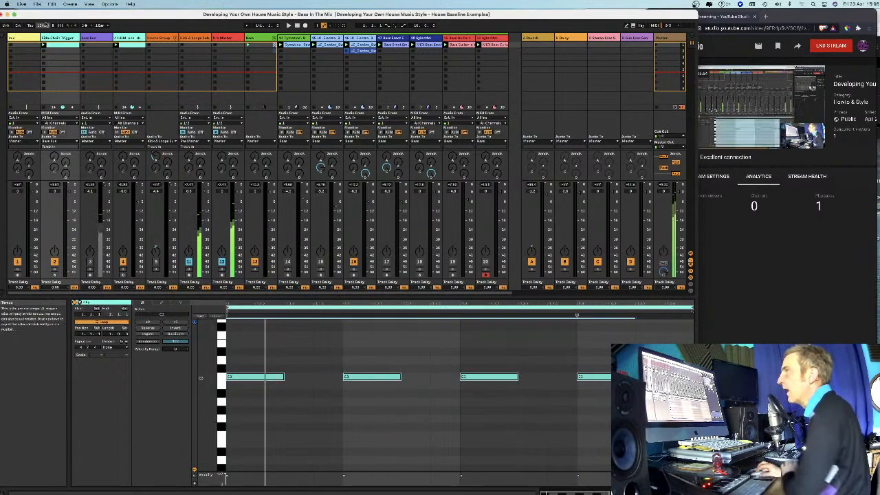
key(shift+Tab)
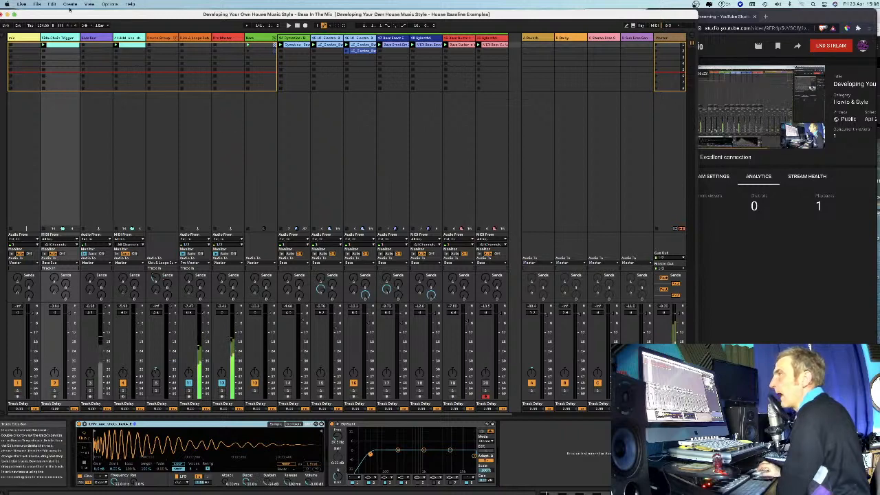
click(61, 47)
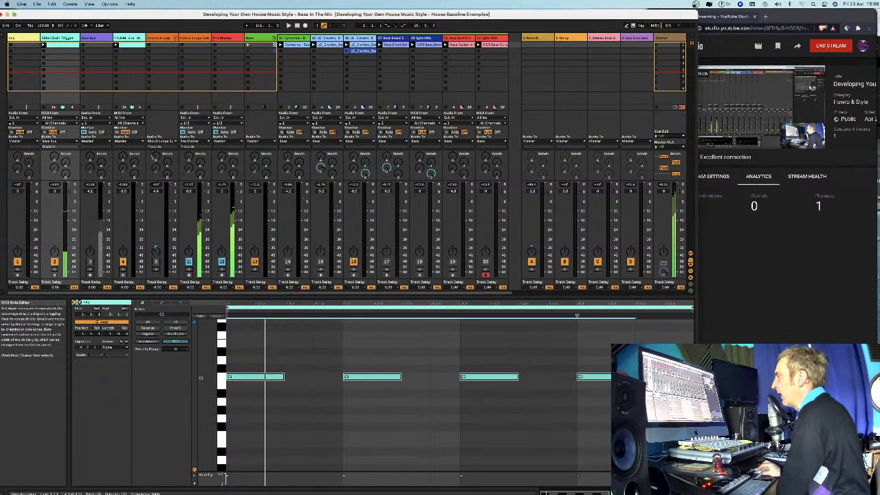
drag(617, 377, 606, 377)
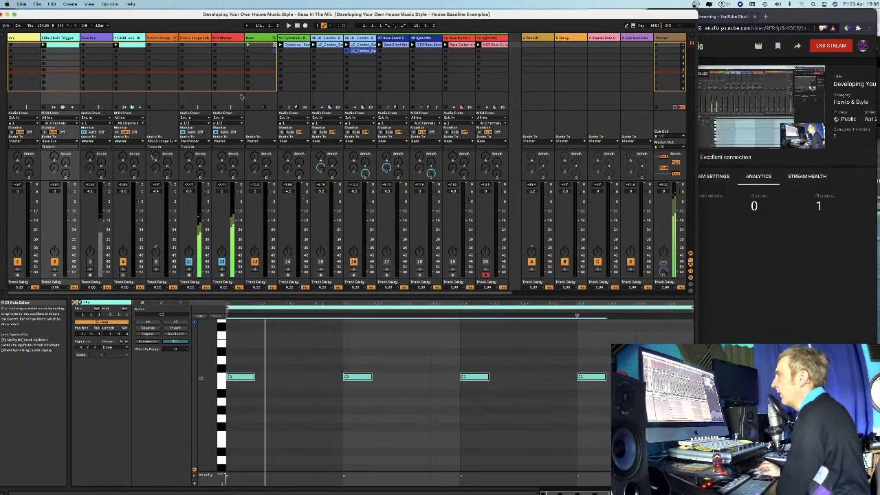
Set the sidechain source of track 16's Compressor to the Side-Chain Trigger track, and view the track 3 bus's EQ Eight.
click(88, 39)
click(354, 45)
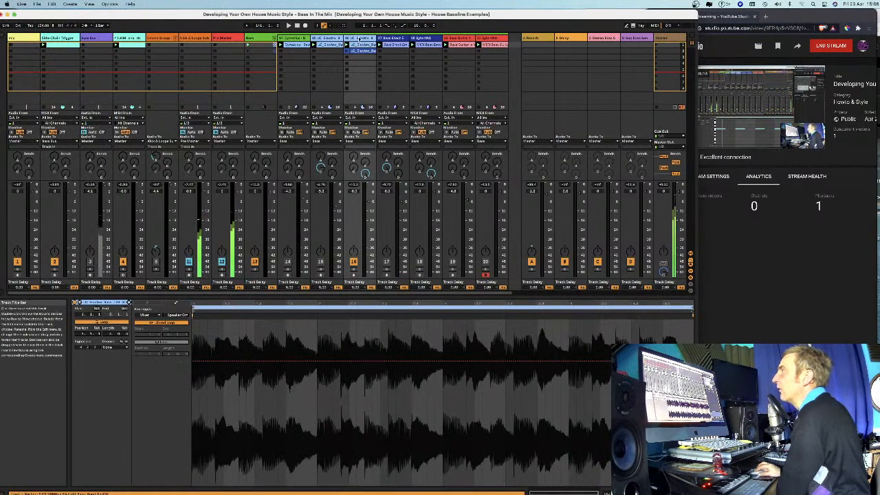
key(shift+Tab)
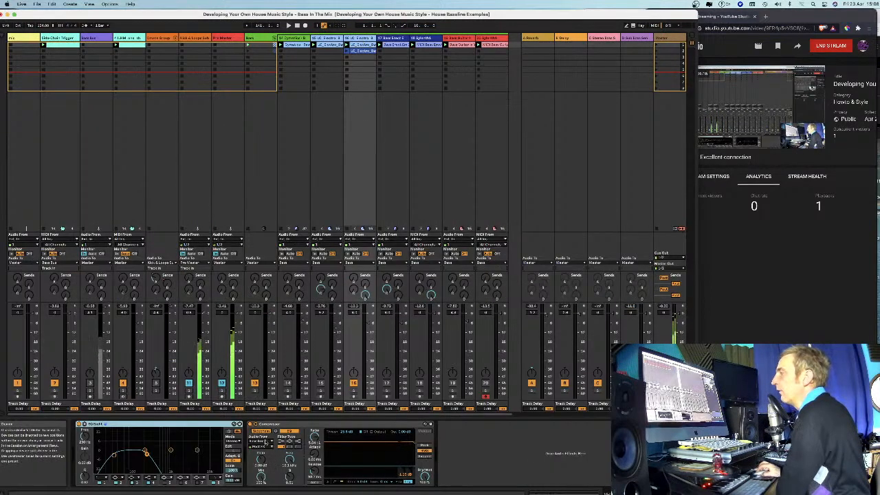
click(258, 442)
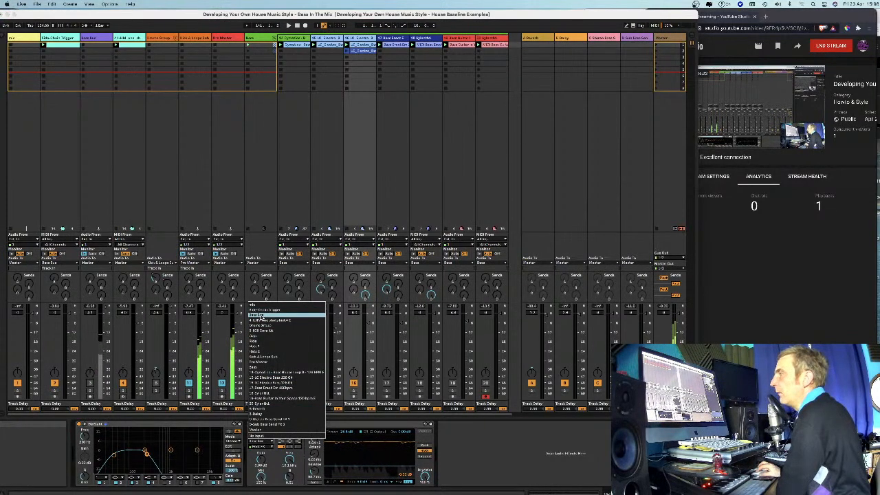
click(59, 140)
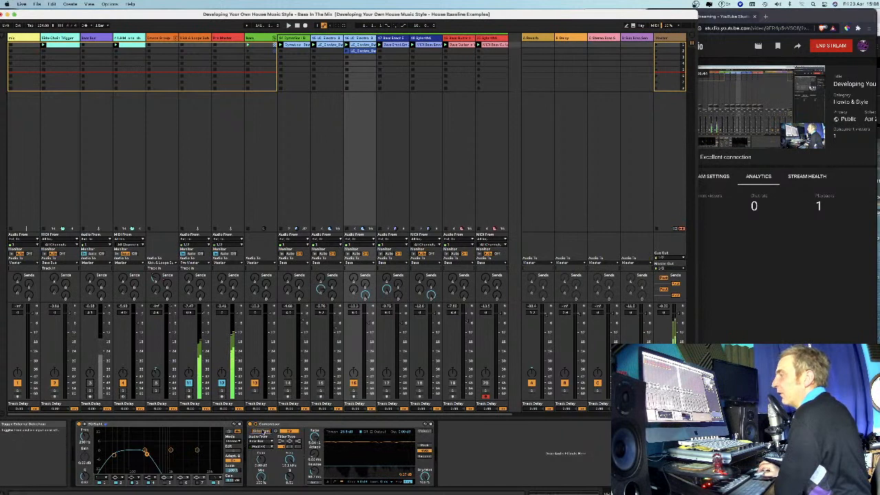
click(265, 440)
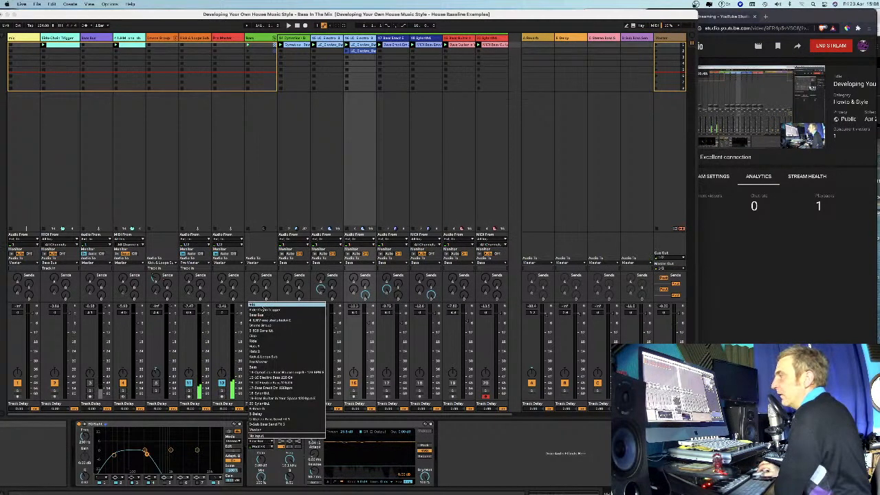
click(271, 310)
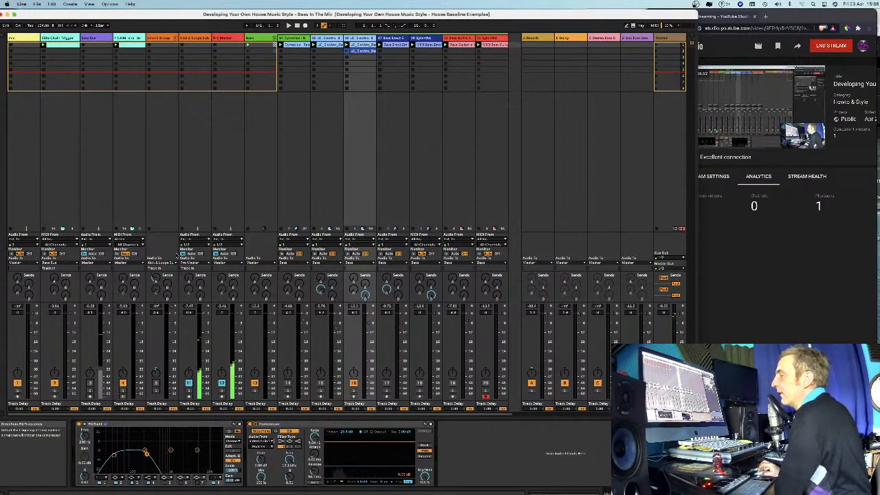
click(109, 201)
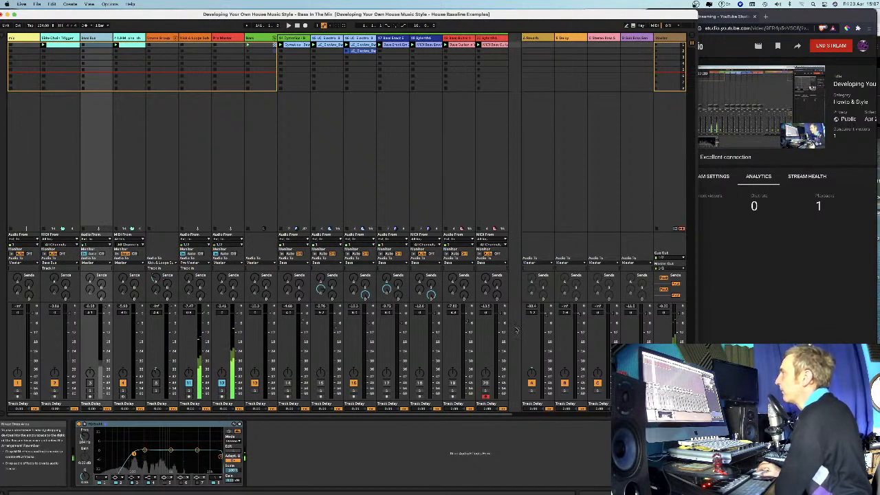
Open track 16's second clip, display its Clip Gain envelope, and return to the track's devices.
click(355, 52)
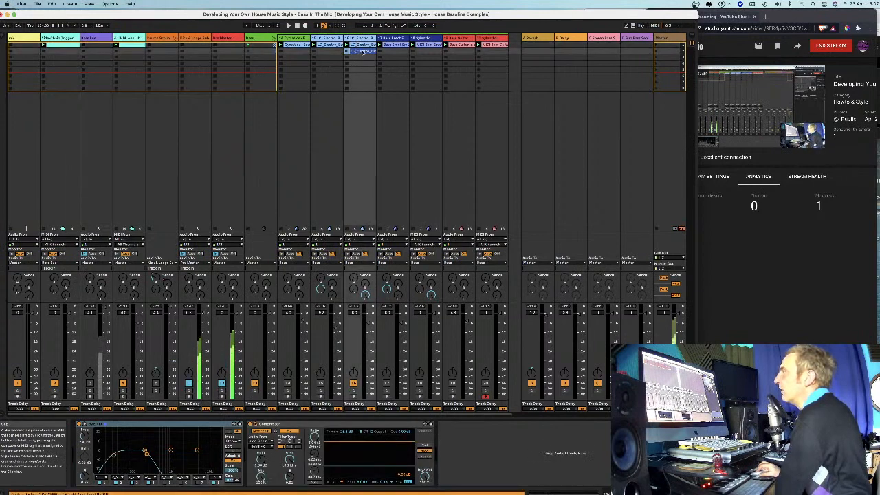
double_click(362, 51)
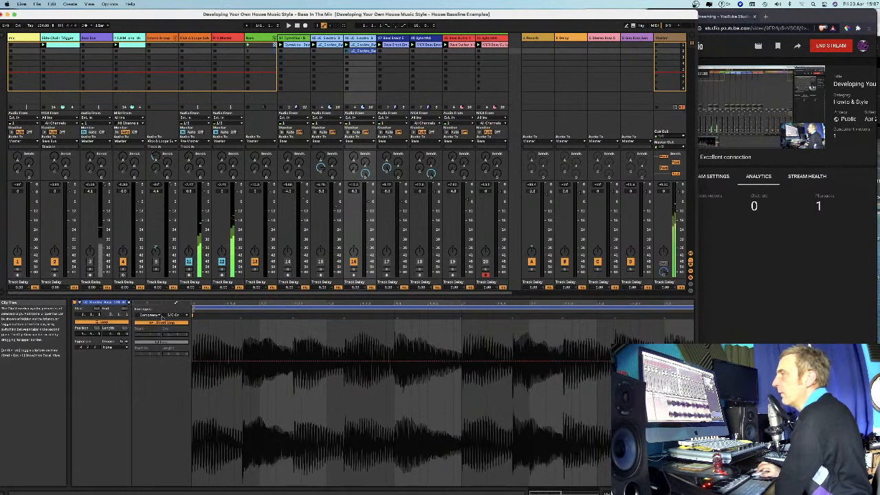
click(159, 315)
click(168, 320)
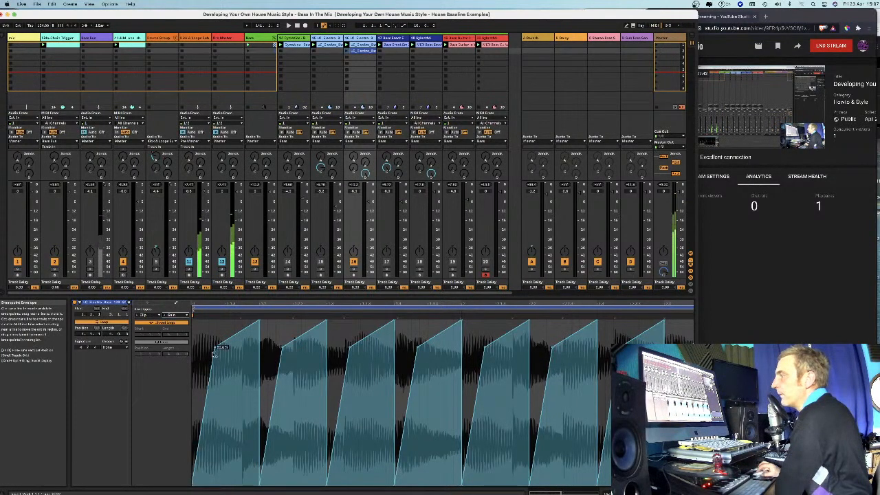
click(369, 40)
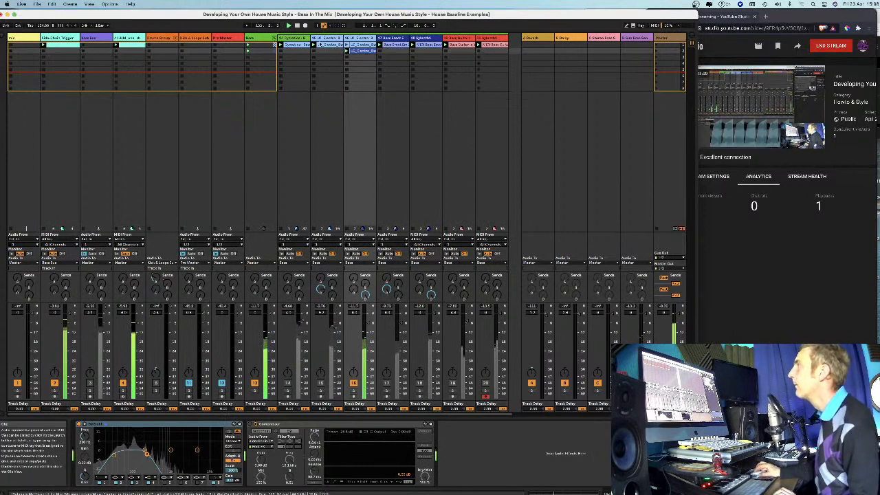
Map the chorus modulation Rate on return track C to a MIDI controller, and audition track 15 in solo.
click(319, 44)
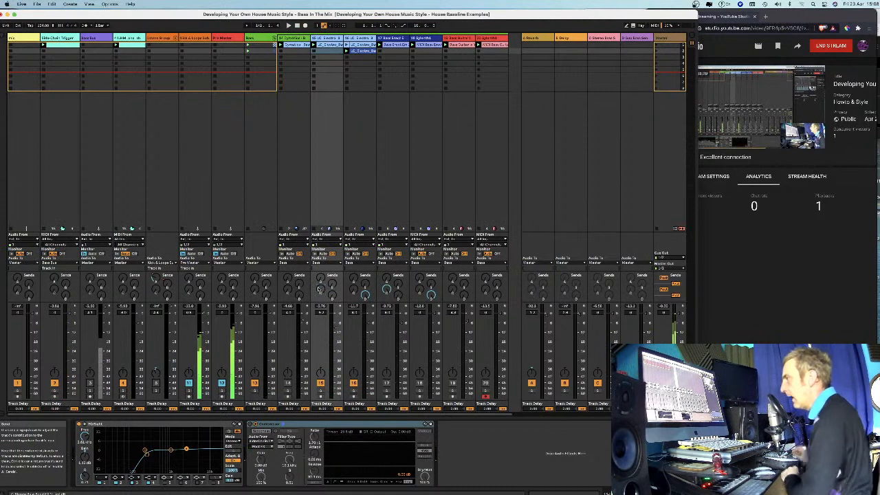
click(602, 39)
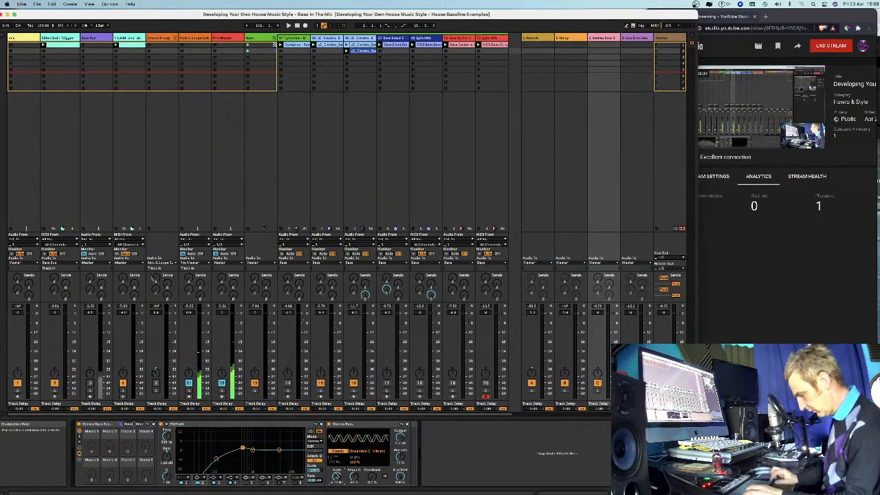
key(super+m)
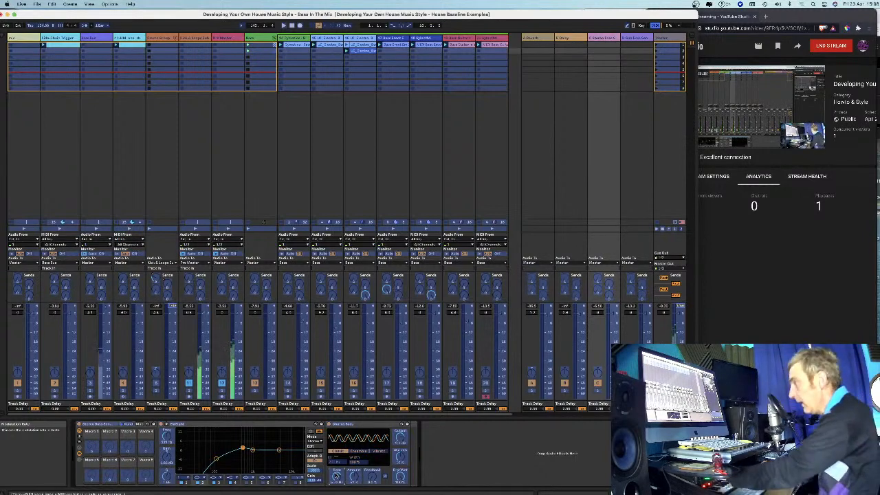
key(super+m)
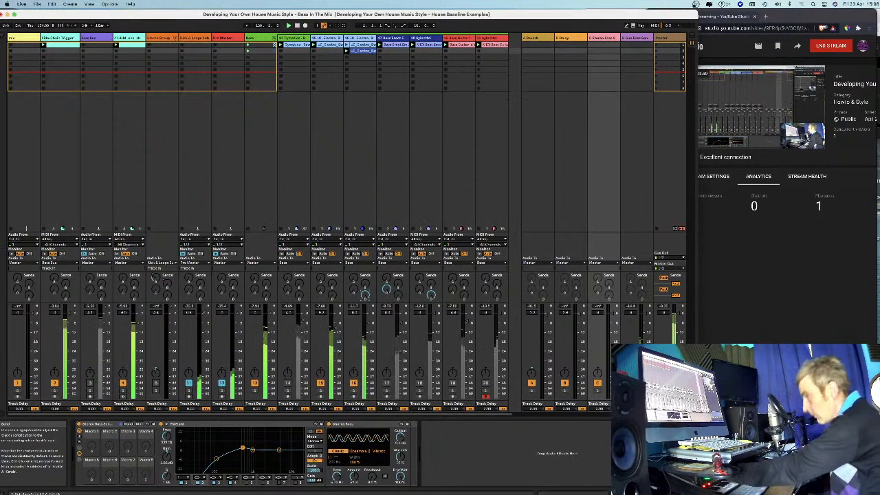
click(320, 389)
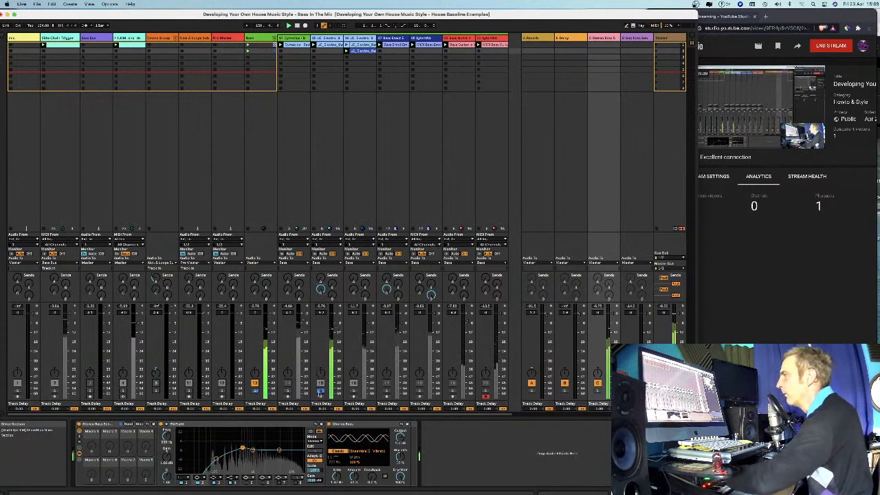
click(320, 390)
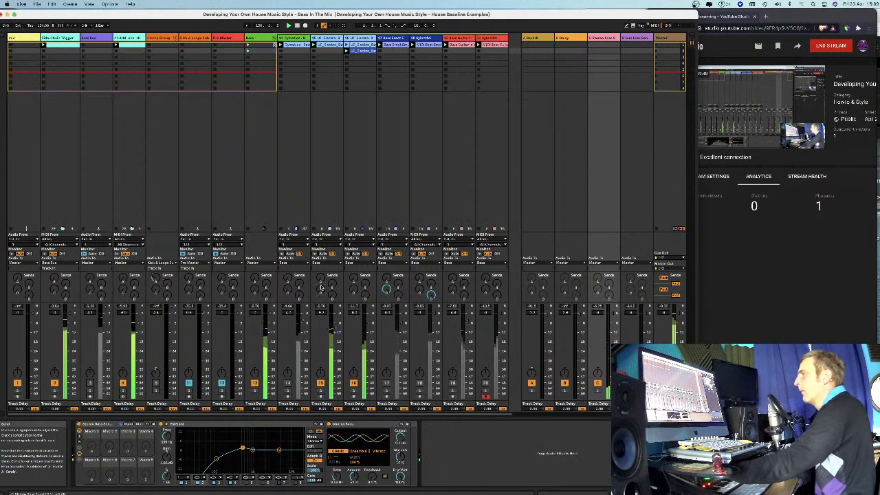
Raise the frequency of the middle band in track 15's EQ Eight during playback, and stop playback.
click(358, 52)
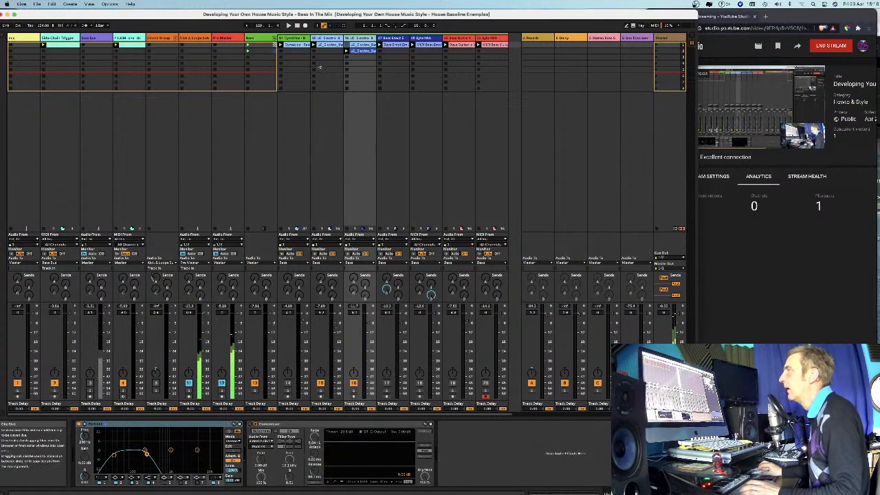
key(Left)
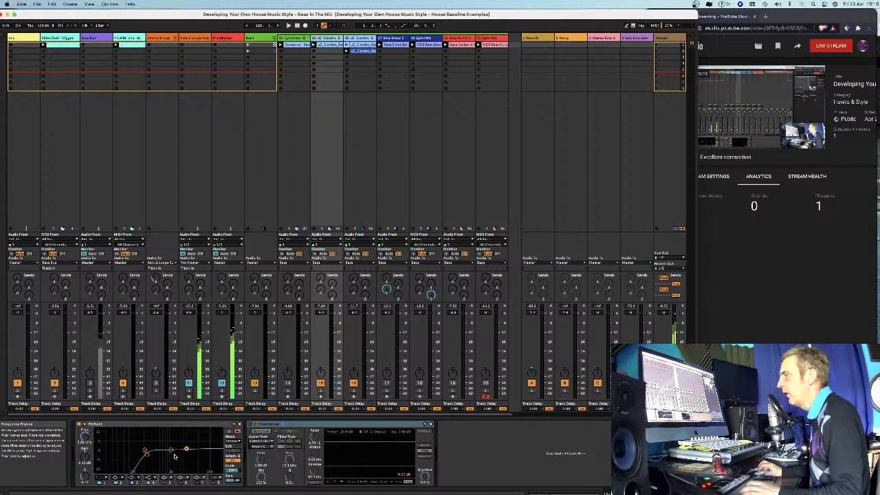
click(172, 455)
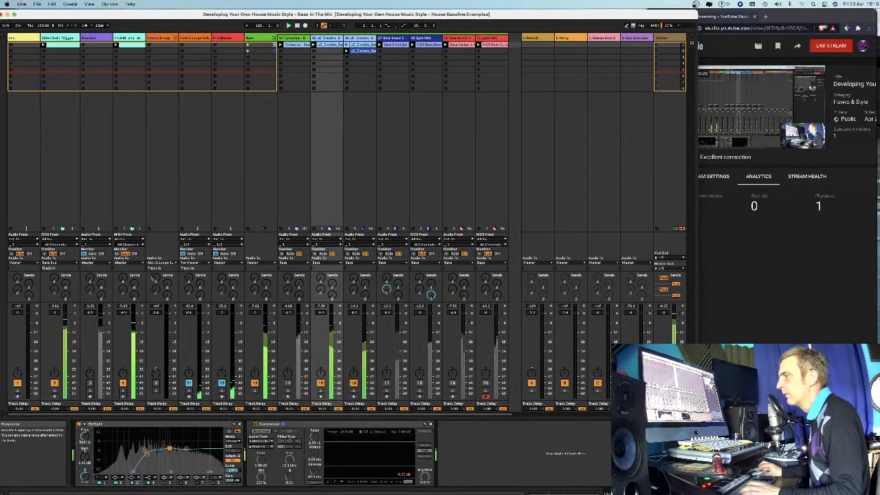
drag(84, 435, 84, 430)
key(space)
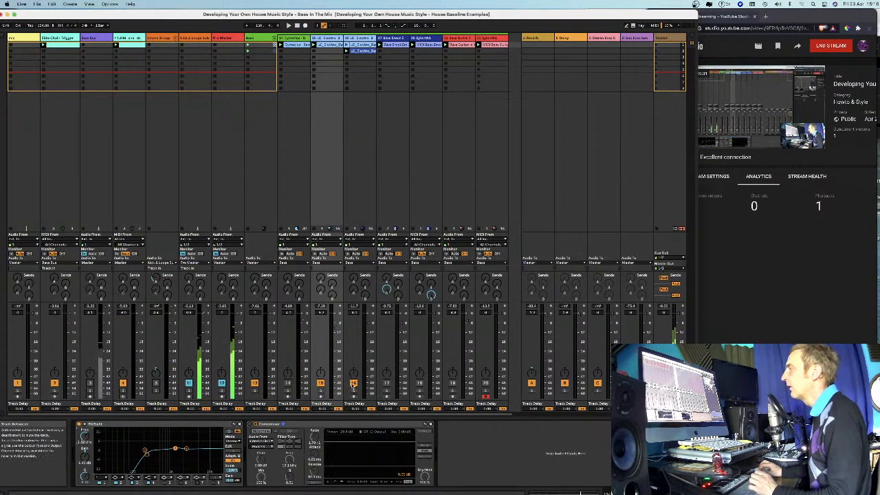
Review track 17's clip waveform and devices, and narrow tracks 15 and 16 in the Session View.
click(397, 40)
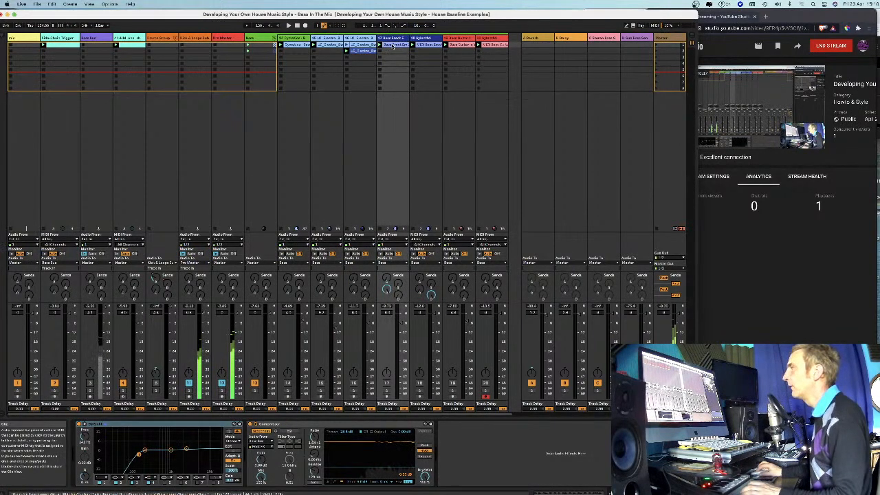
click(393, 44)
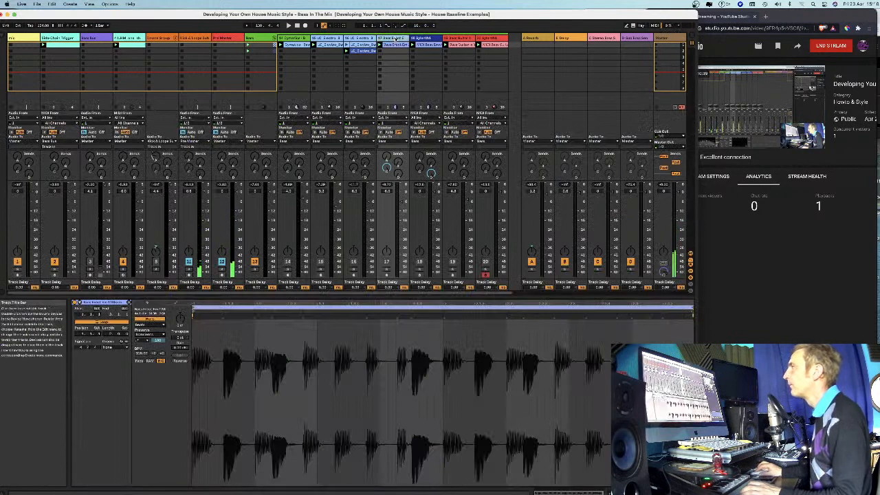
click(397, 39)
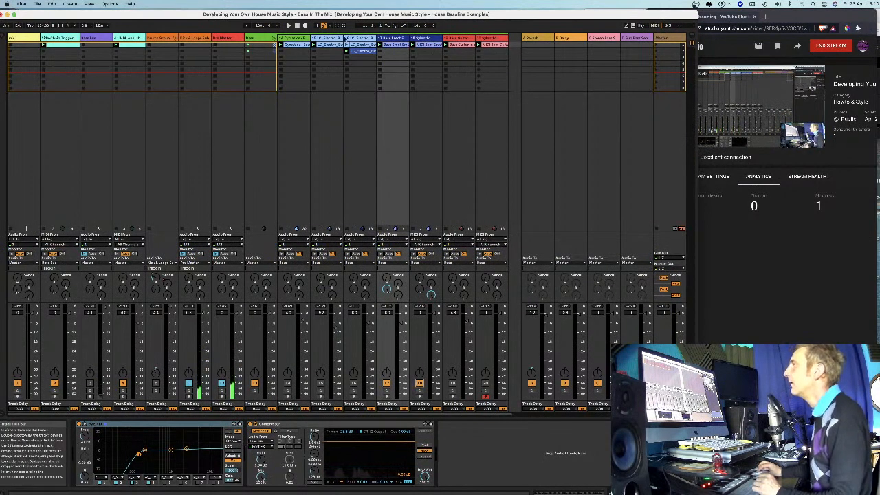
mouse_move(344, 38)
mouse_down()
mouse_move(331, 38)
mouse_move(351, 38)
mouse_up()
click(367, 39)
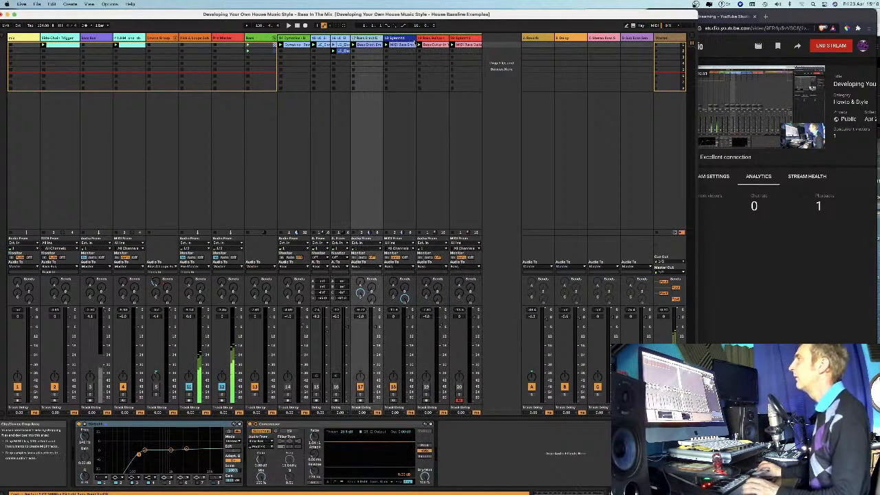
Compare the audio waveform of track 17's bass clip with the MIDI notes in track 18's clip.
click(405, 39)
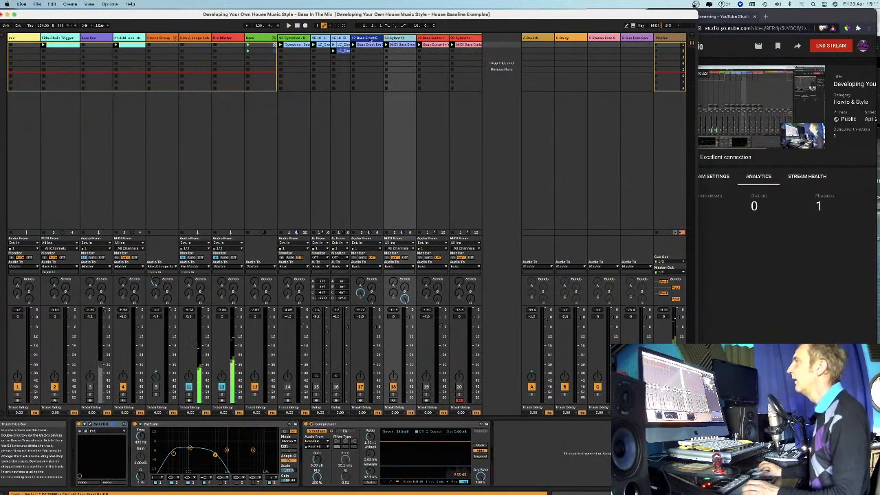
click(365, 46)
click(366, 46)
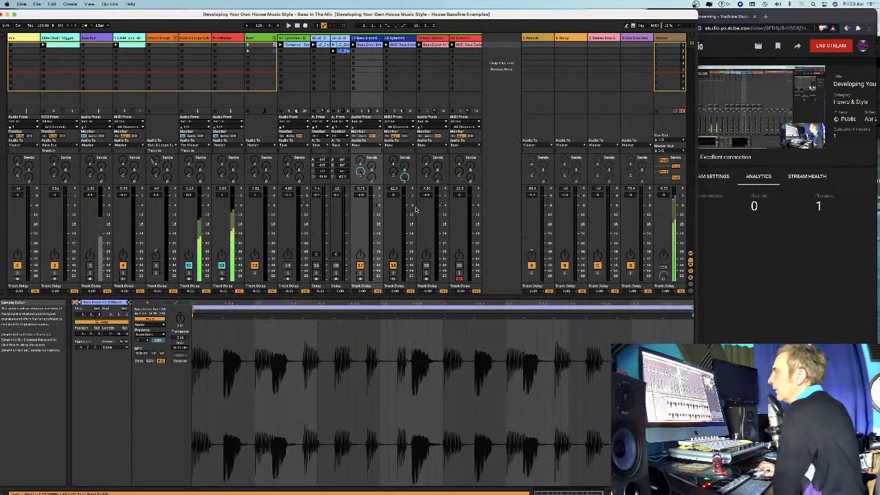
click(402, 46)
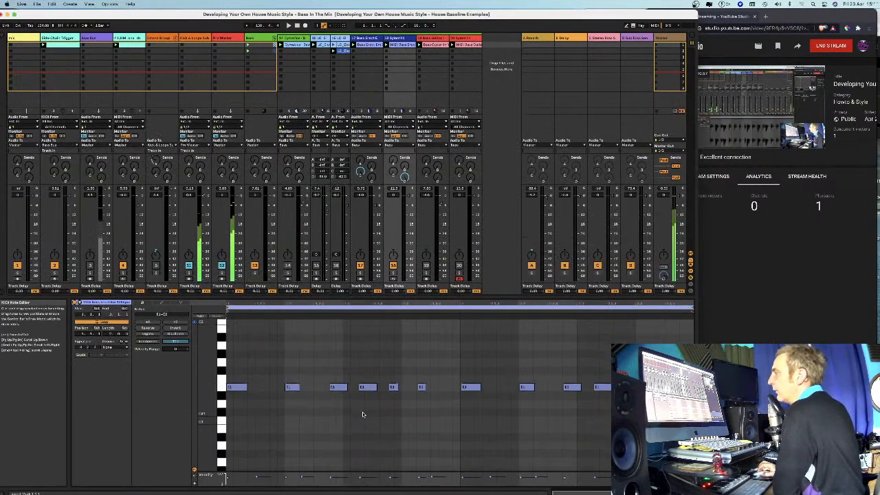
scroll(365, 412, up, 2)
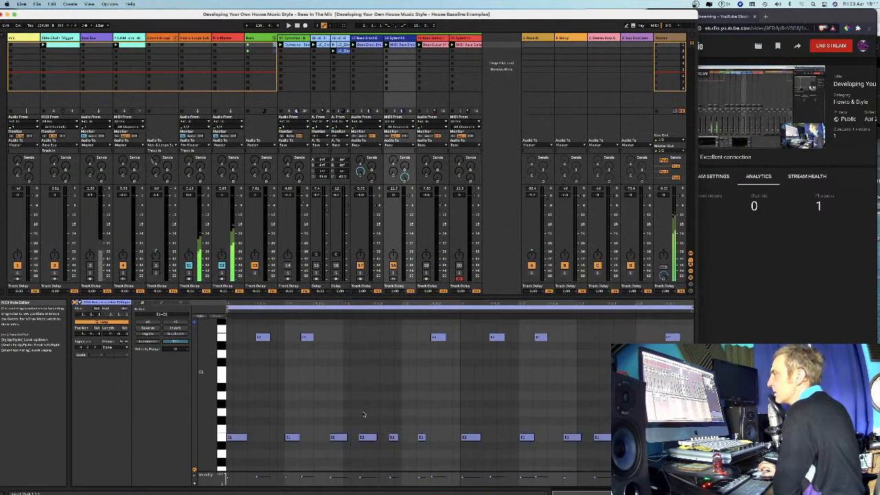
scroll(288, 403, up, 1)
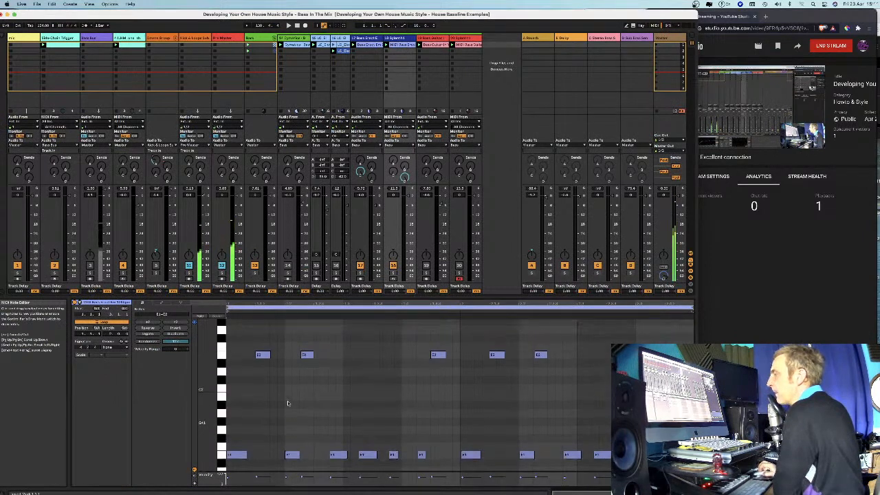
Review the audio-to-MIDI conversion commands for track 17's clip, and display track 18's devices.
right_click(369, 45)
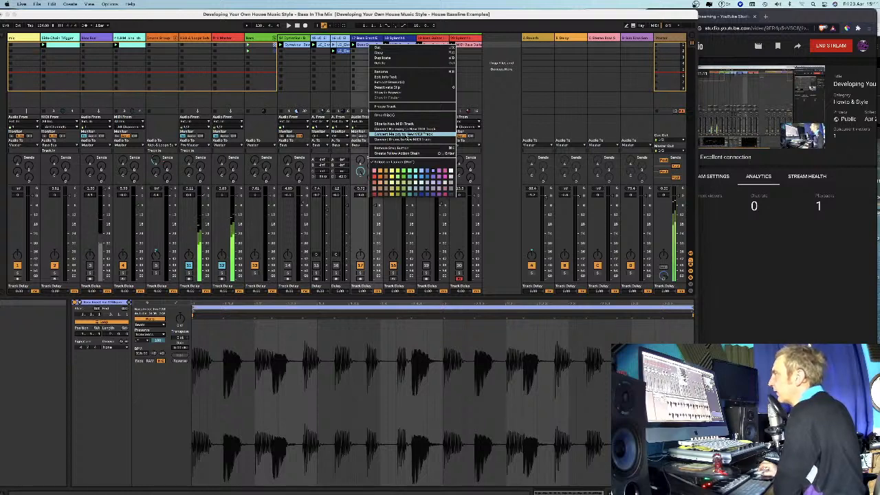
click(364, 46)
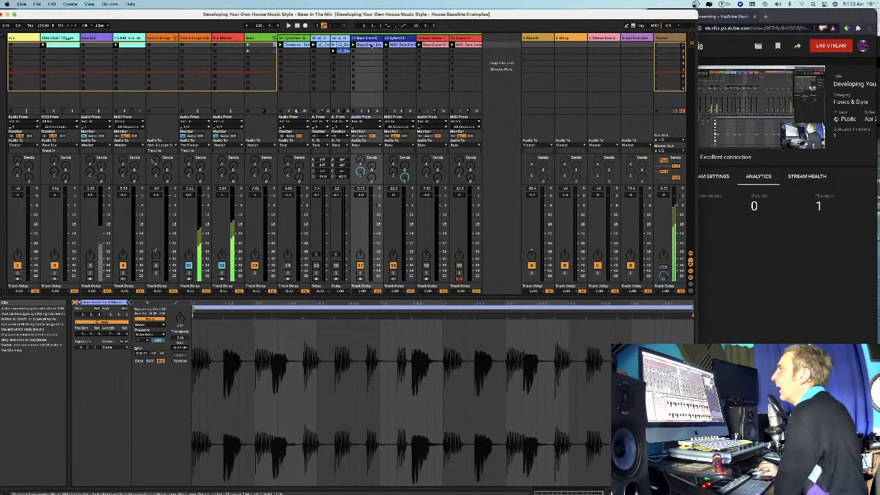
click(397, 44)
click(395, 38)
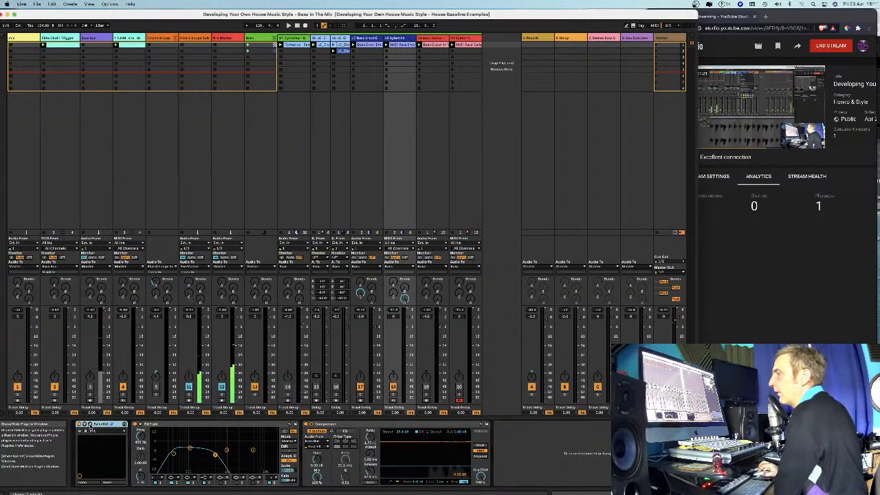
Open Sylenth1 on track 18, initialise its preset, and close the synth window after moving it aside.
click(89, 425)
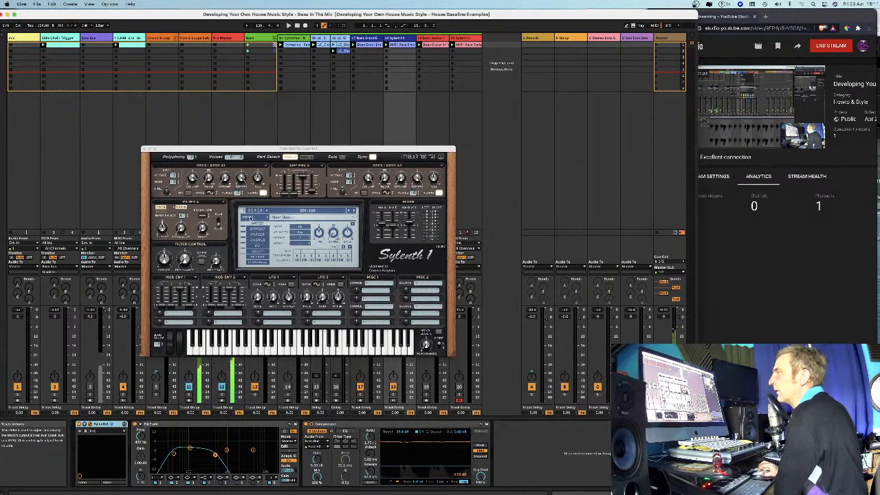
click(250, 217)
mouse_move(256, 224)
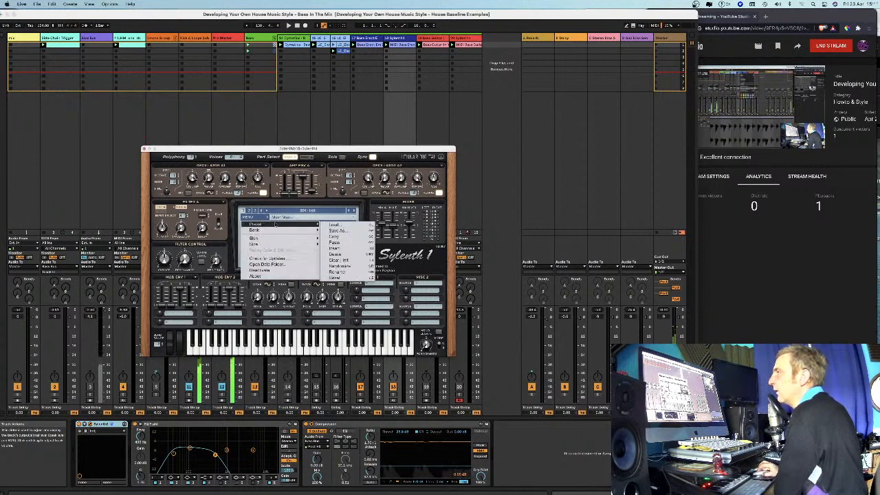
click(341, 261)
click(289, 147)
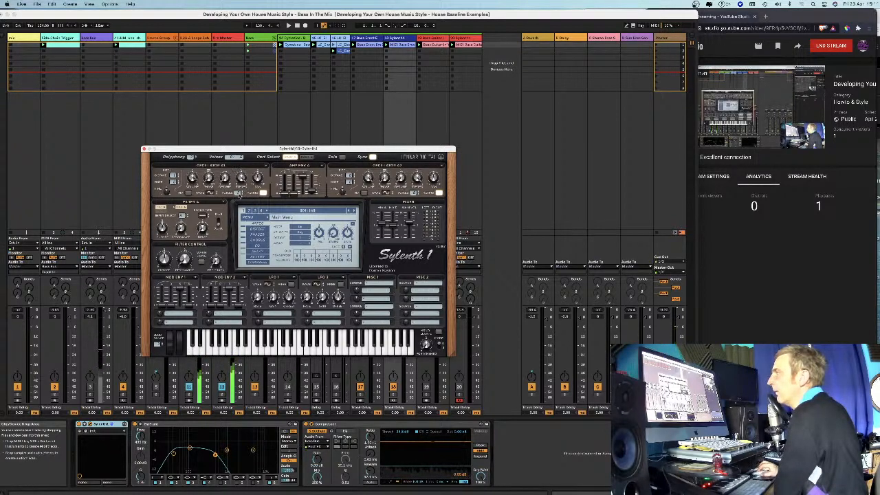
drag(288, 147, 538, 128)
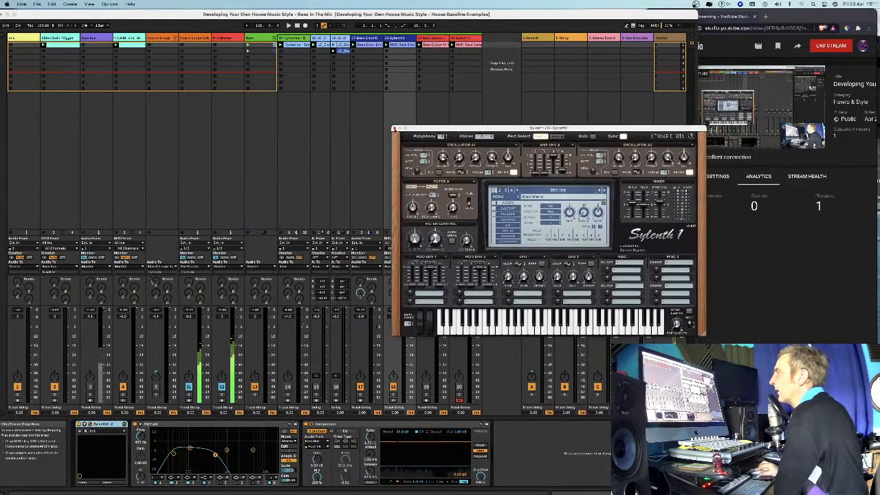
click(394, 129)
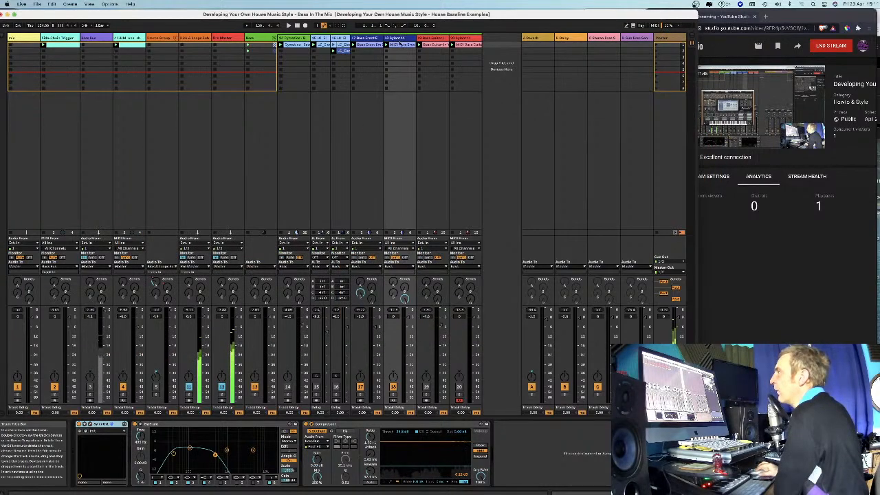
Examine the low and octave-higher notes in track 18's MIDI clip, including the full pitch range.
double_click(401, 45)
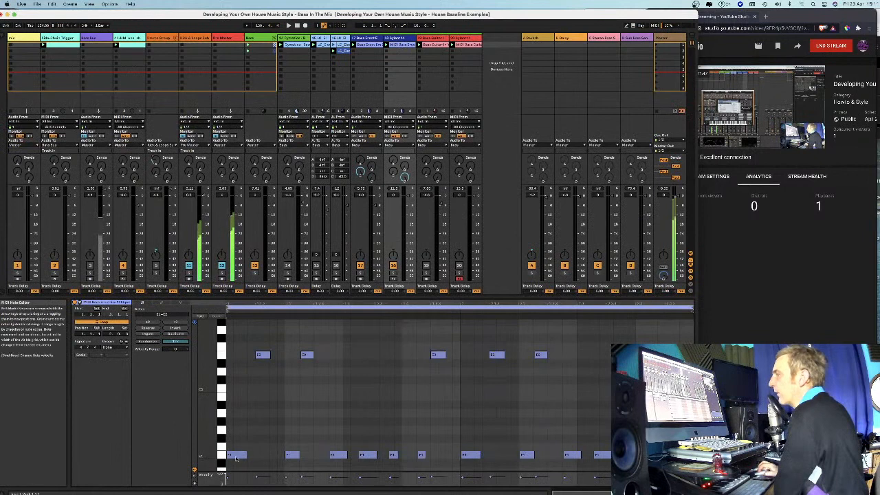
scroll(242, 427, down, 3)
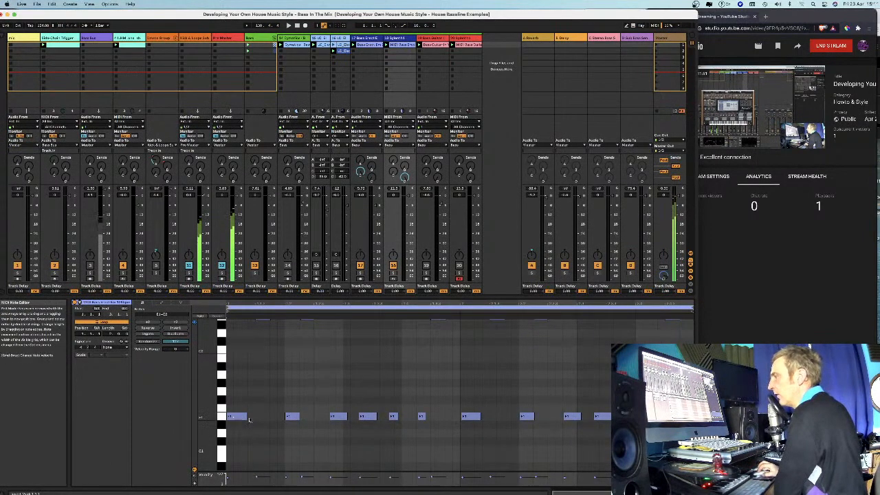
scroll(490, 383, up, 6)
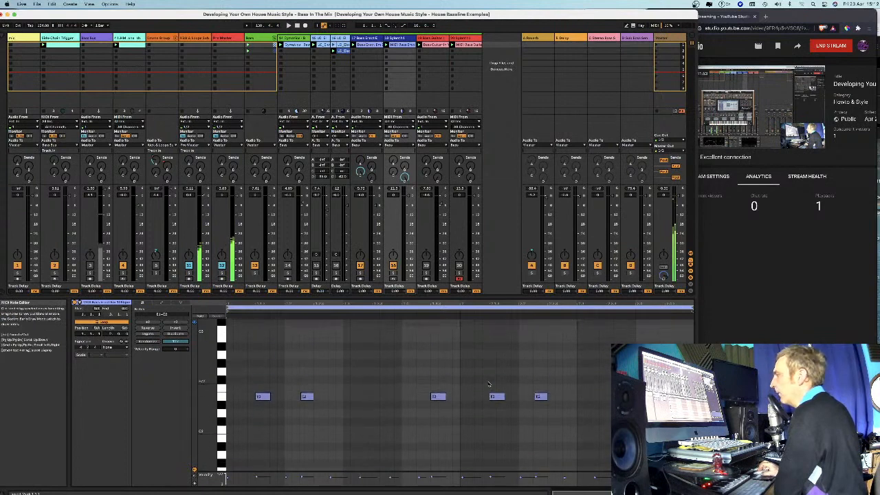
scroll(489, 383, down, 5)
drag(209, 384, 187, 384)
scroll(222, 444, down, 2)
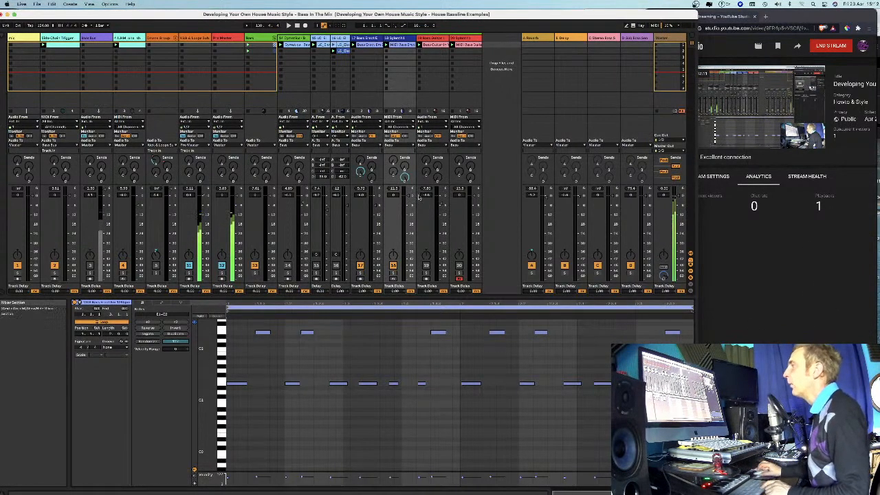
Display track 17's devices, and audition tracks 17 and 18 in solo one after the other.
double_click(372, 41)
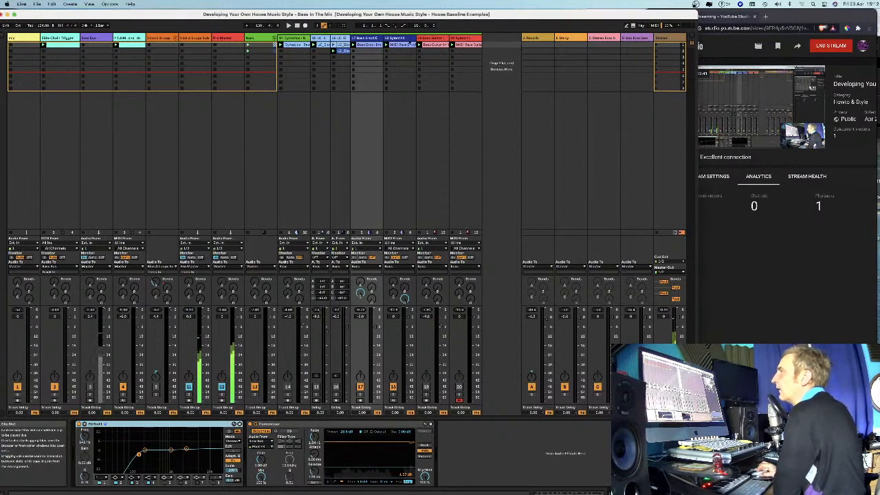
click(361, 395)
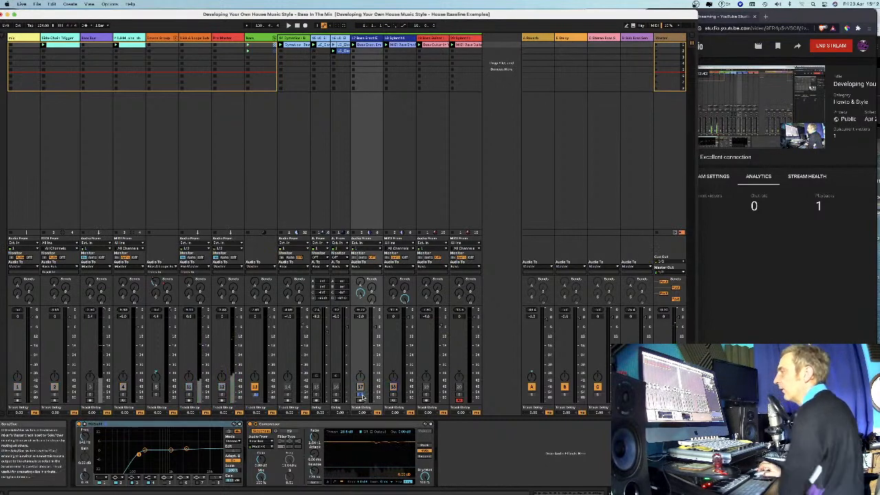
key(space)
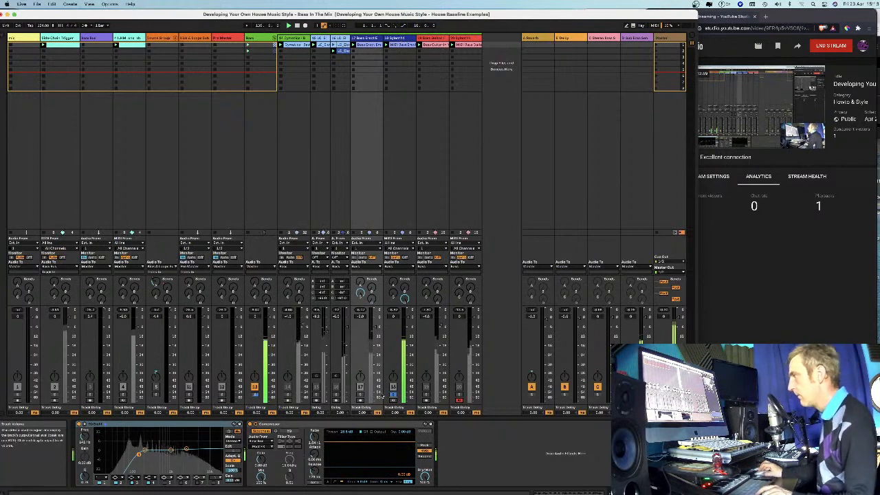
Compare track 18's soloed sound with its EQ Eight and Compressor bypassed and switched on again.
click(399, 38)
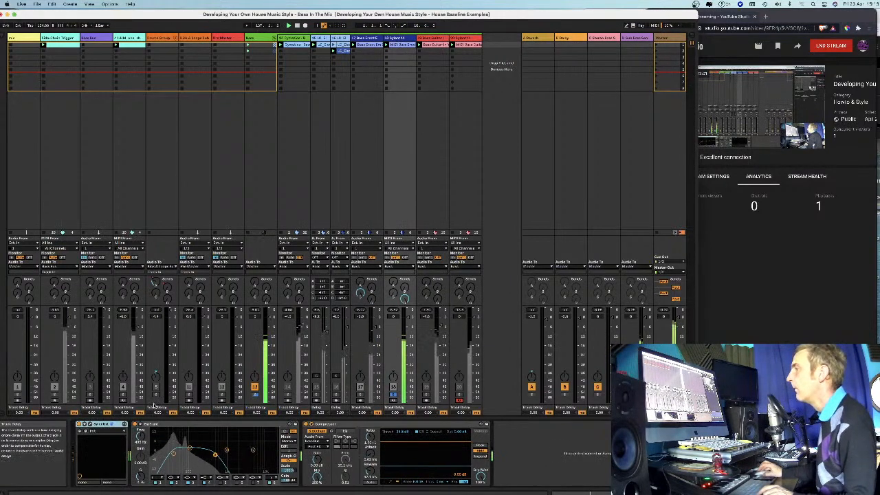
click(136, 425)
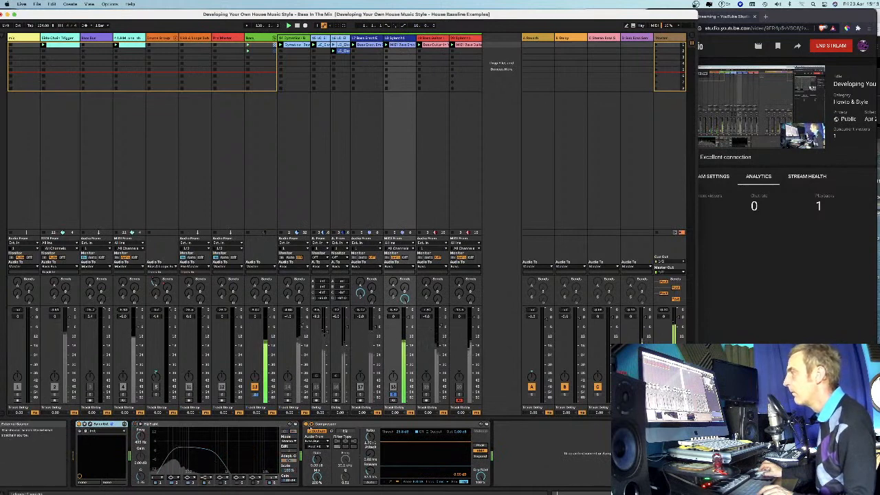
click(306, 424)
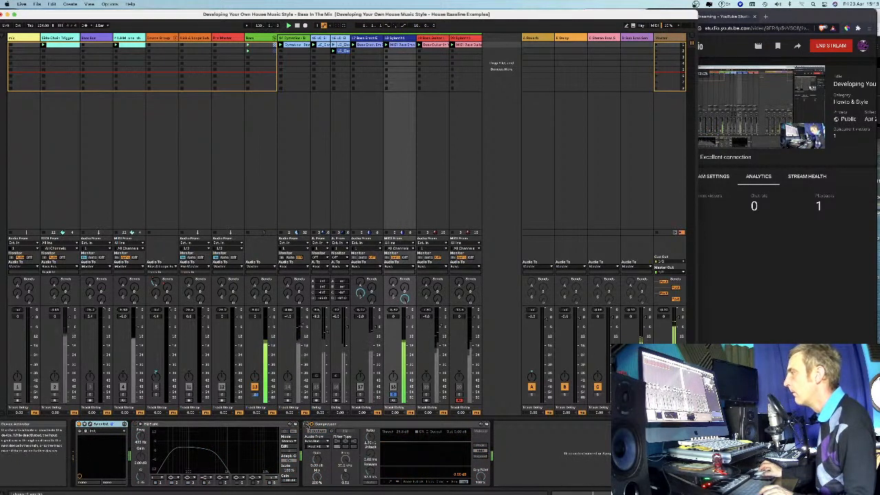
click(306, 424)
click(136, 425)
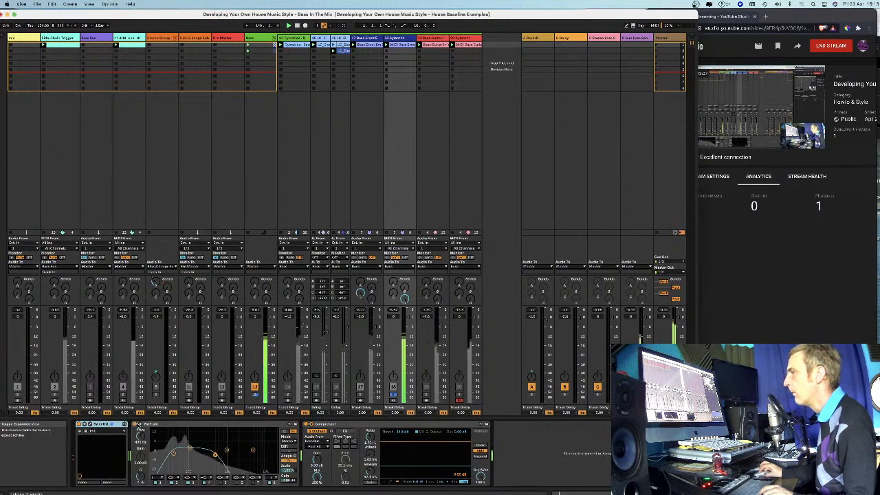
Open track 18's Sylenth1, unsolo the track to hear the full mix, and adjust oscillator A1's settings.
click(99, 430)
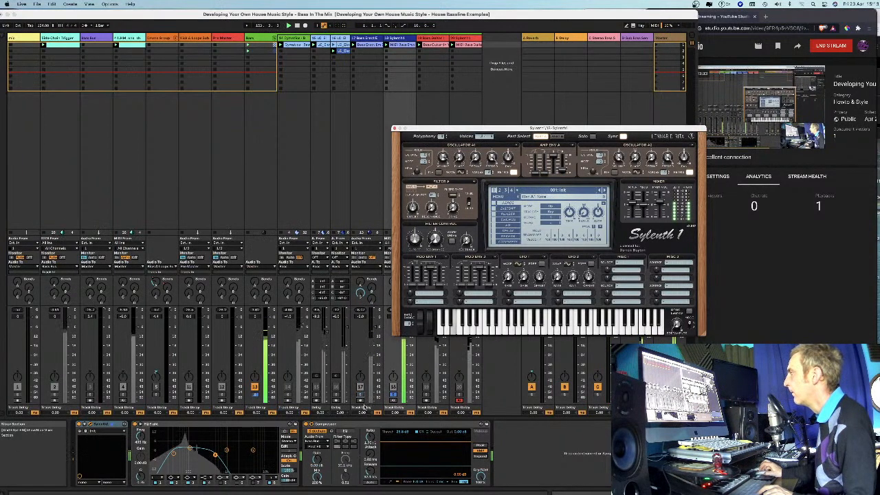
click(394, 396)
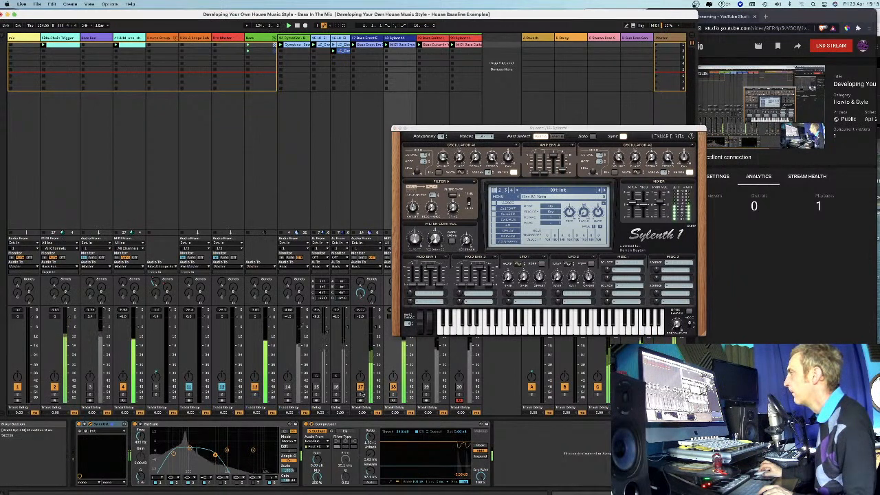
click(425, 157)
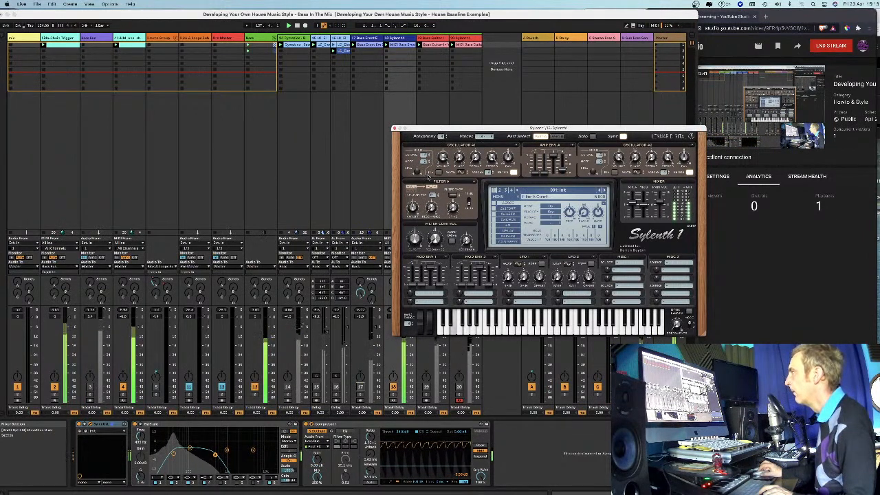
Bypass and re-enable track 18's EQ Eight, lower its high-cut frequency, and bring track 17 into the mix.
click(140, 424)
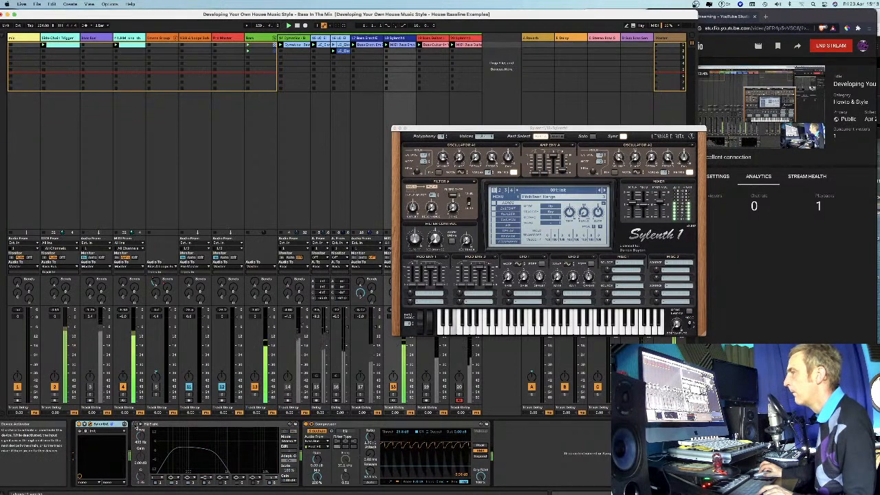
click(139, 425)
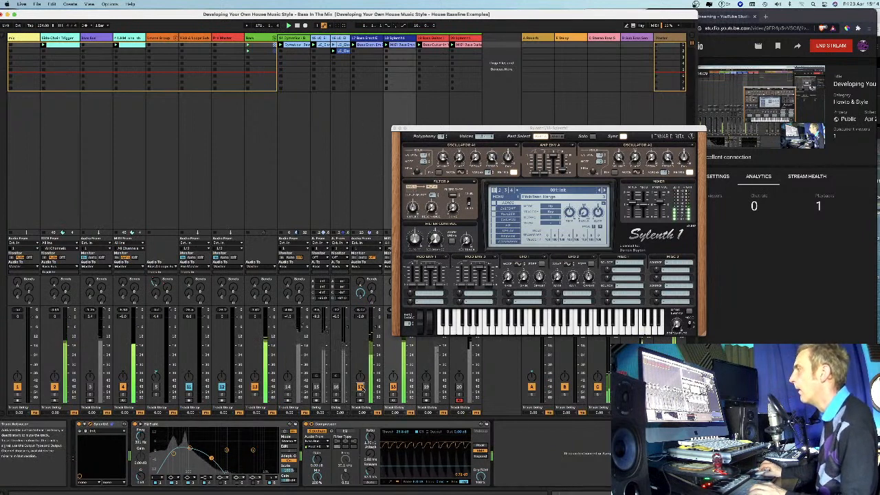
click(361, 387)
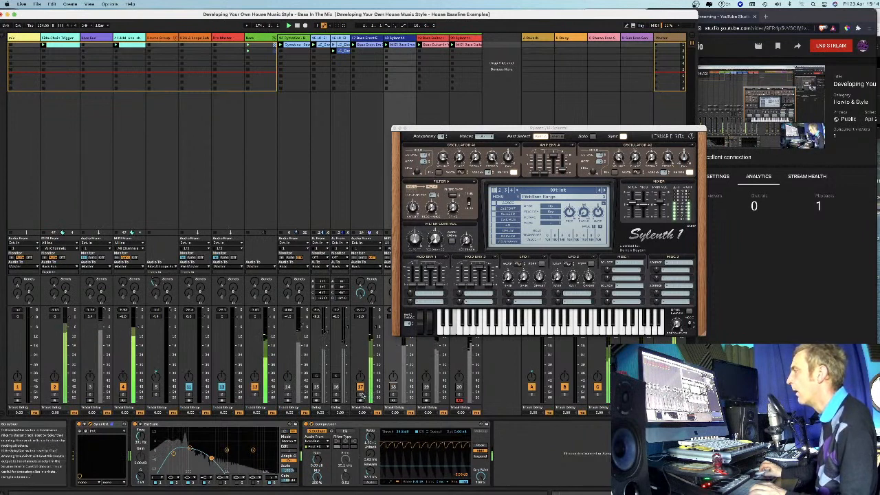
Raise the low-cut frequency in track 17's EQ Eight, end the solo audition, and activate track 18 alongside track 17.
click(367, 39)
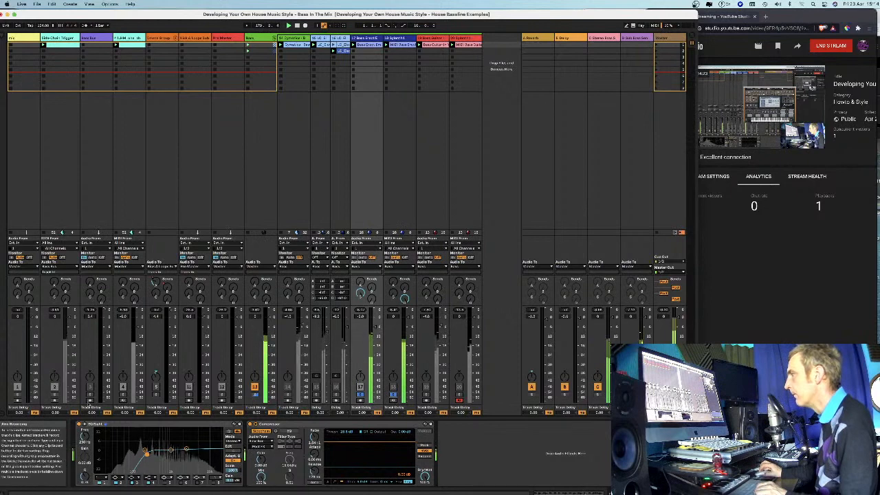
click(359, 395)
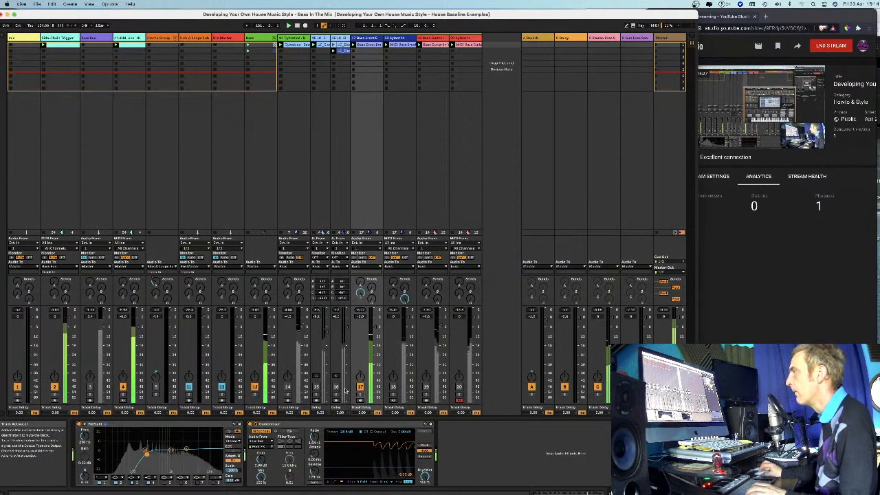
click(393, 387)
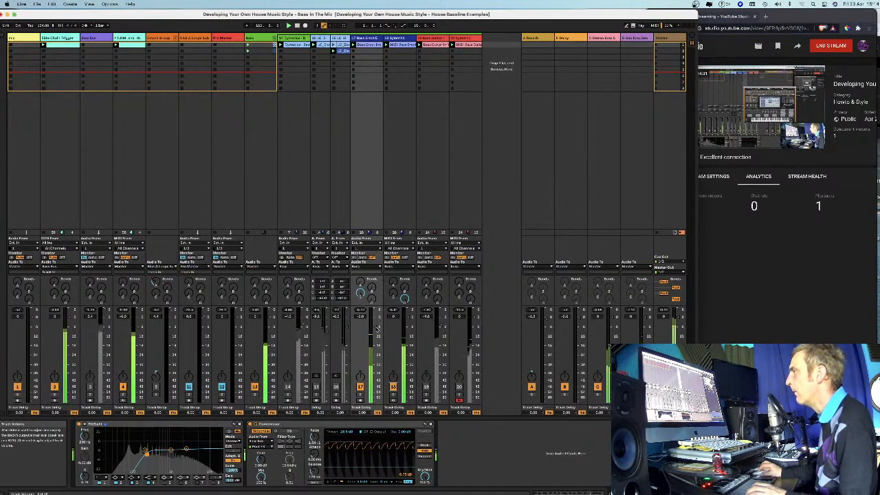
Return to track 18's Sylenth1 and adjust oscillator A1's octave during playback.
click(403, 41)
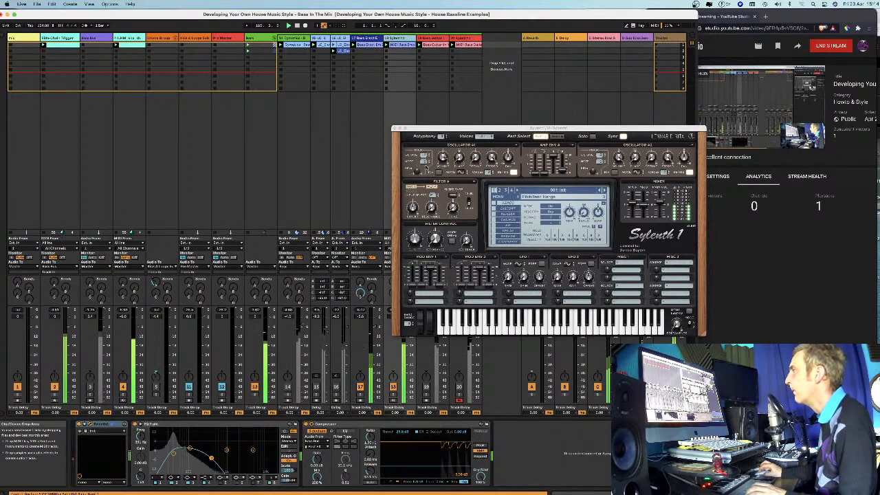
click(426, 153)
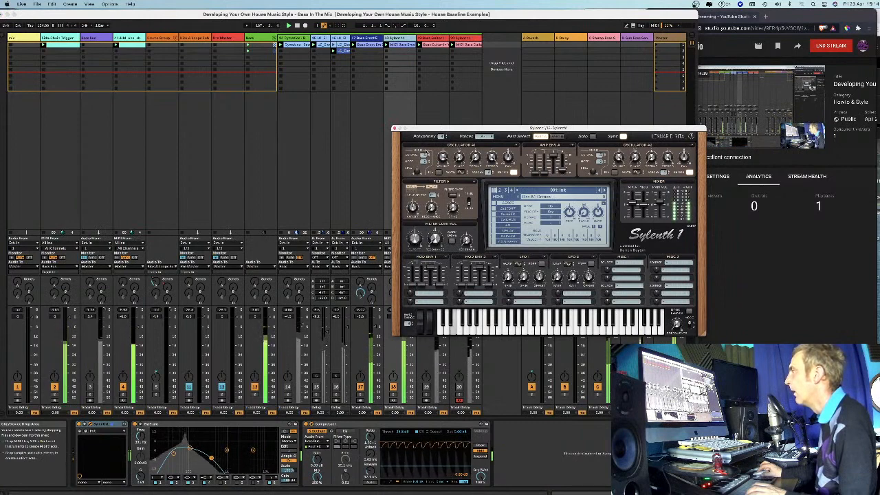
Toggle track 18's solo with the Sylenth1 window clear of the mixer, and expand the track's EQ Eight curve display.
drag(452, 129, 545, 105)
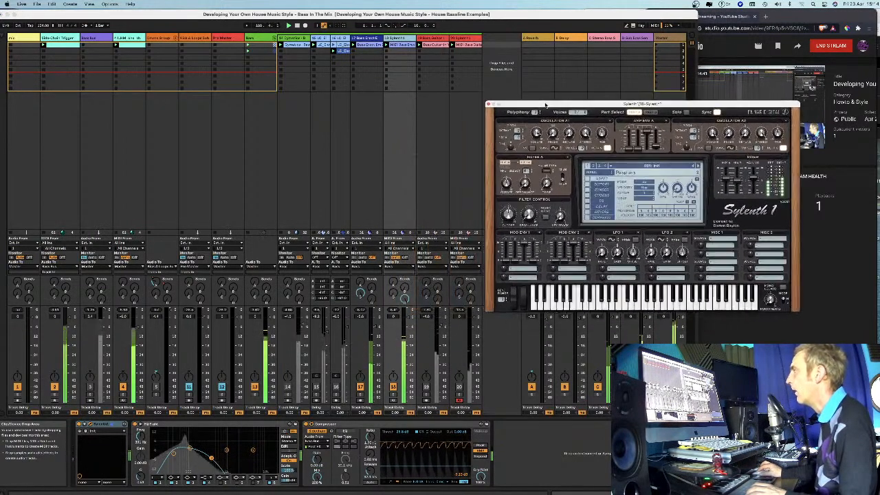
click(393, 398)
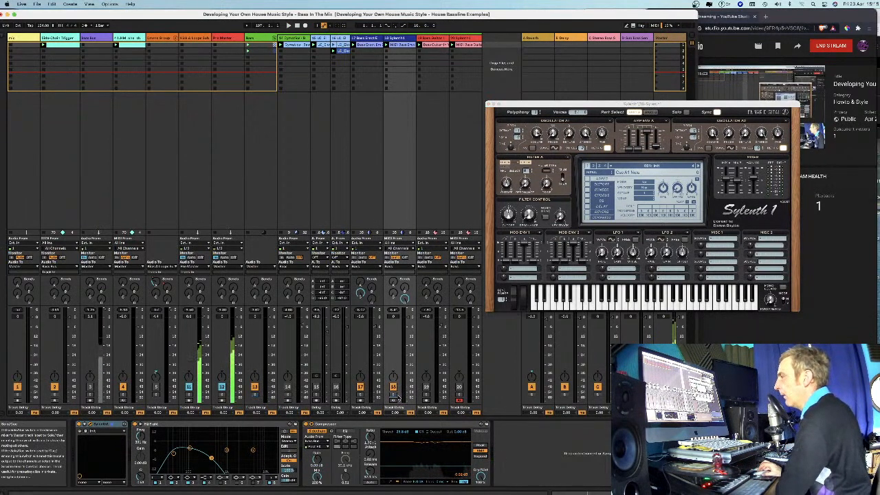
drag(597, 109, 561, 119)
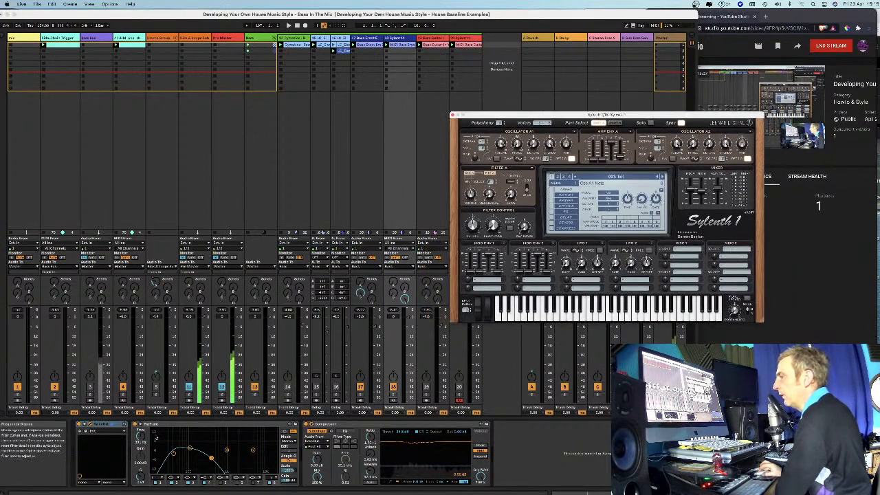
click(151, 447)
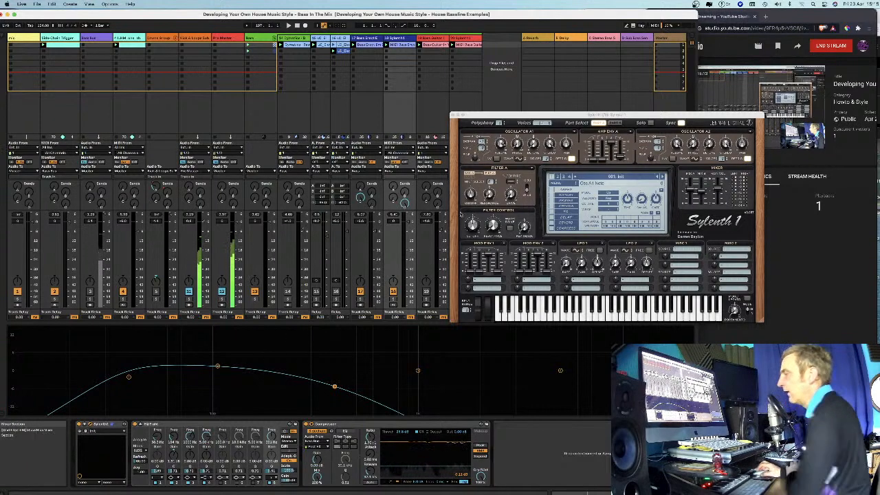
Open track 18's MIDI clip and audition low notes on its piano roll keyboard, including ones below C0.
drag(517, 114, 452, 132)
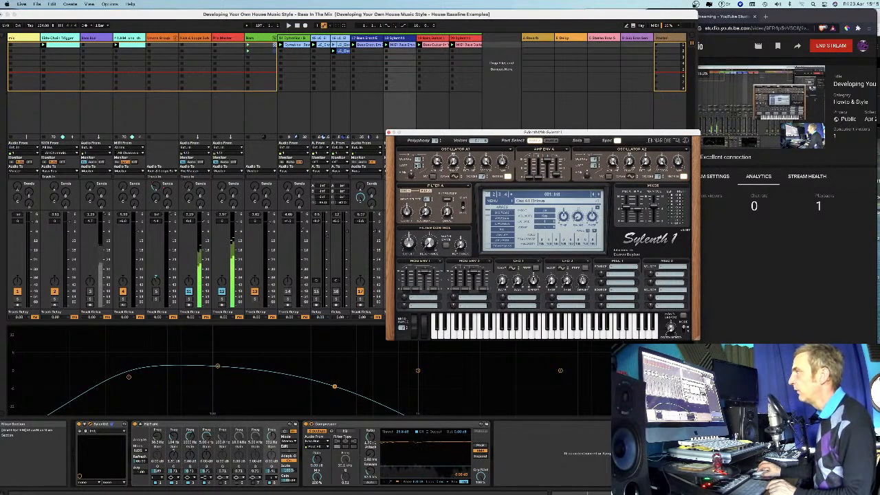
click(387, 45)
drag(427, 135, 444, 76)
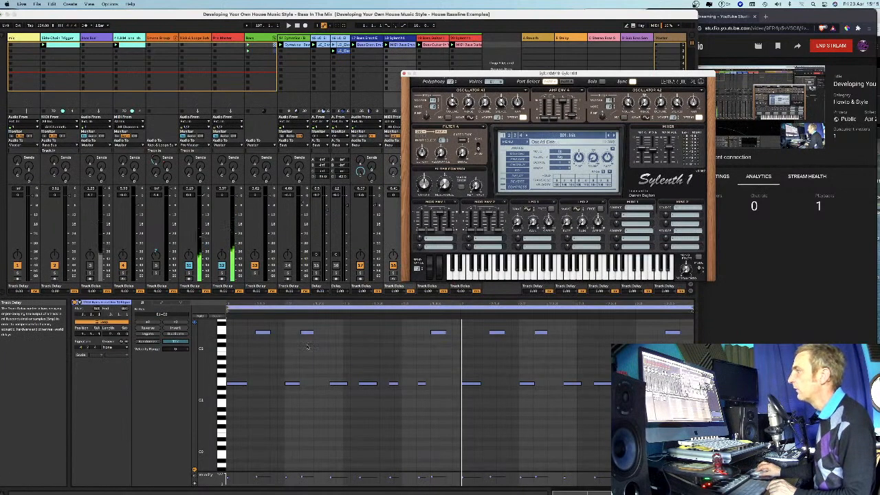
scroll(219, 402, down, 3)
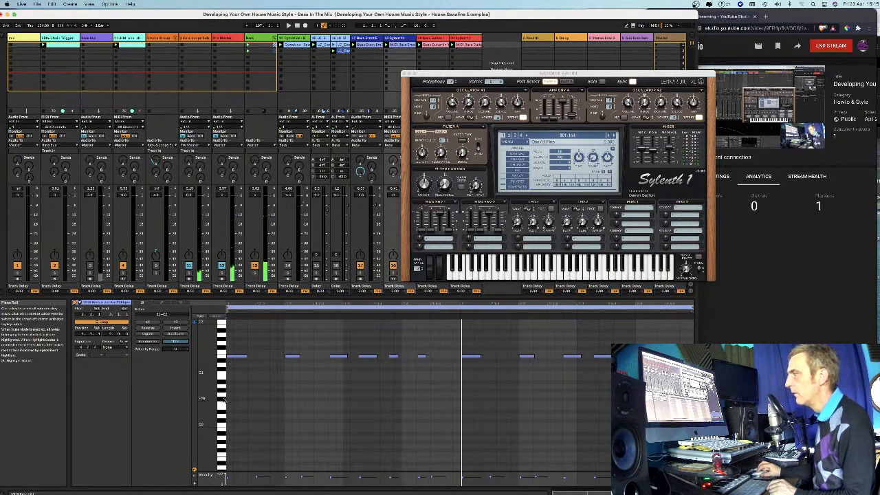
click(222, 409)
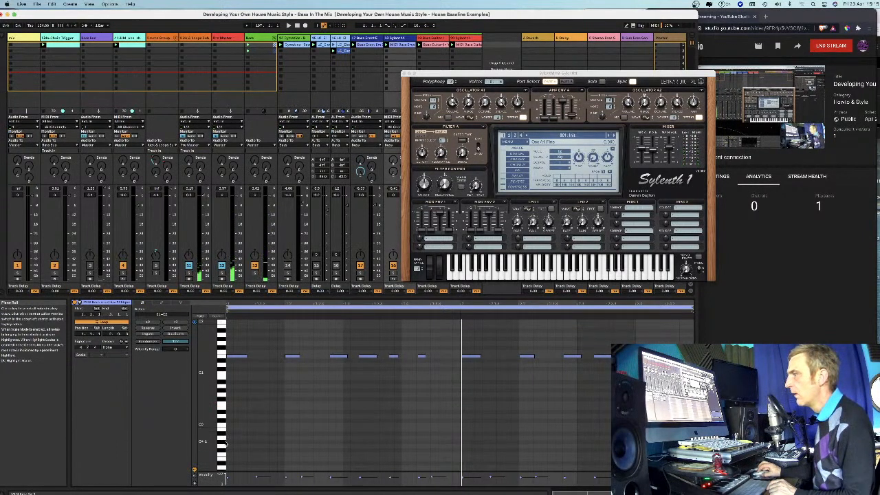
click(224, 462)
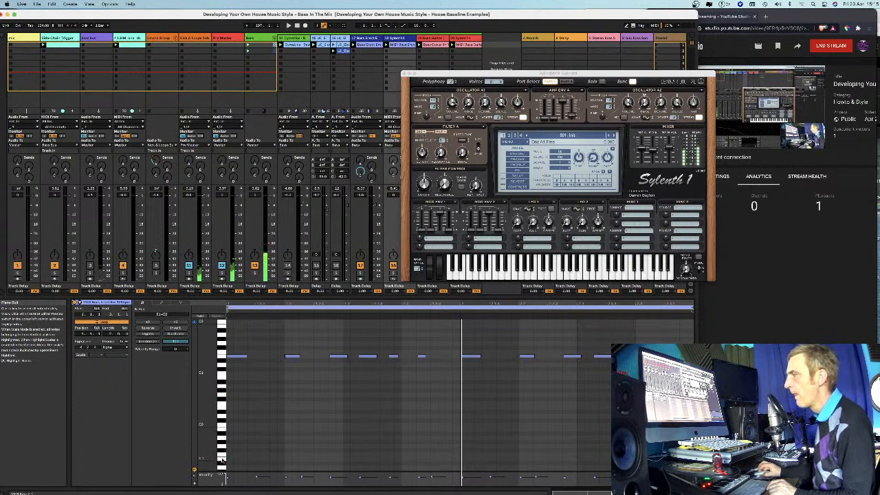
click(223, 461)
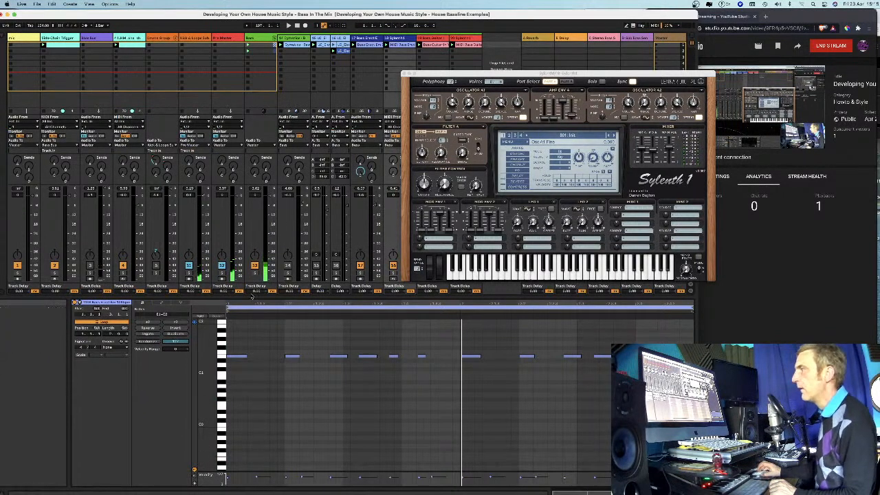
Return to track 18's device chain and play the Set briefly with the Sylenth1 window clear of the mixer.
drag(431, 74, 397, 91)
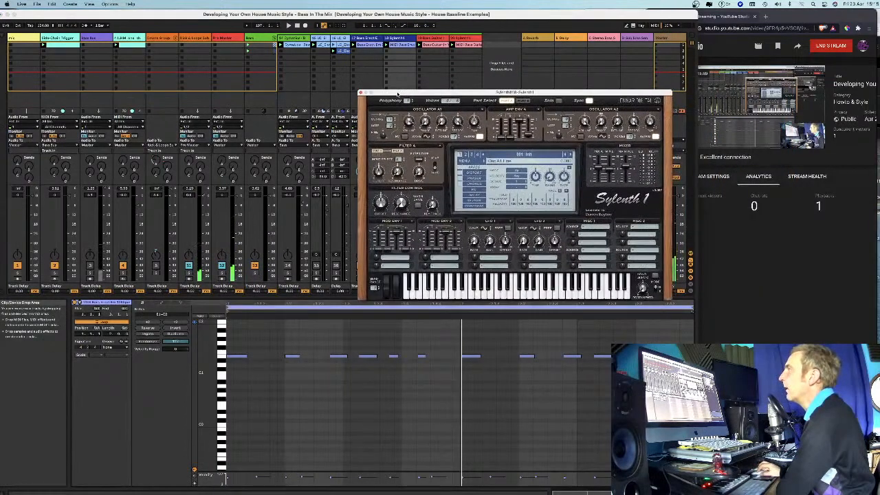
click(374, 38)
double_click(399, 38)
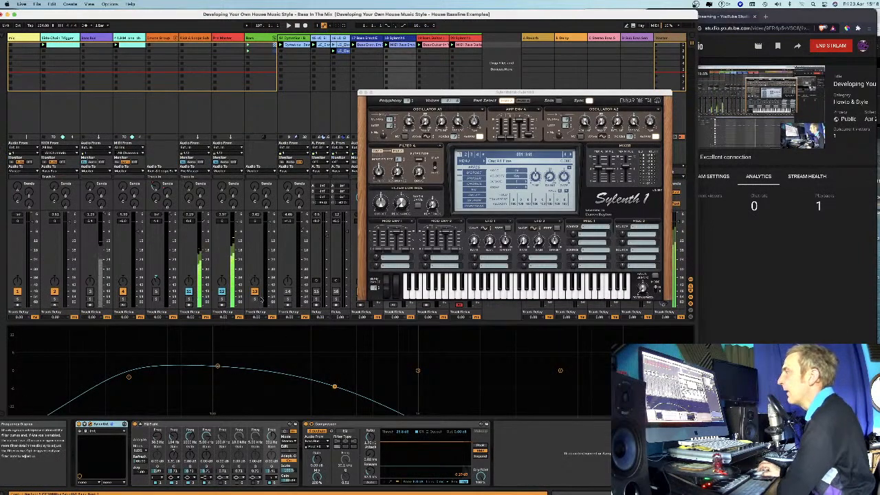
drag(402, 92, 539, 93)
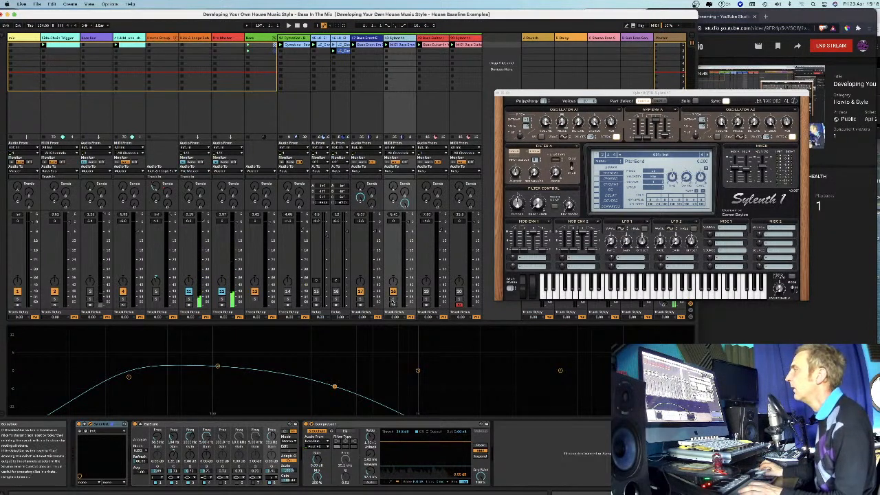
key(space)
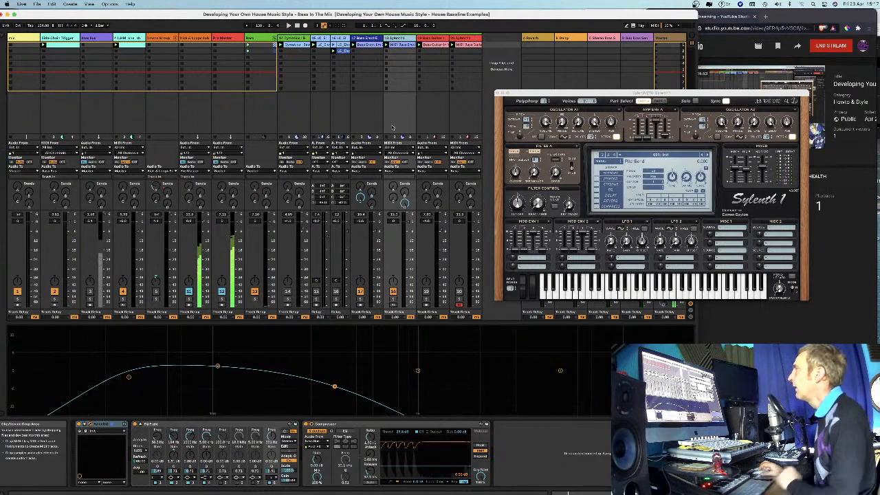
drag(534, 93, 535, 114)
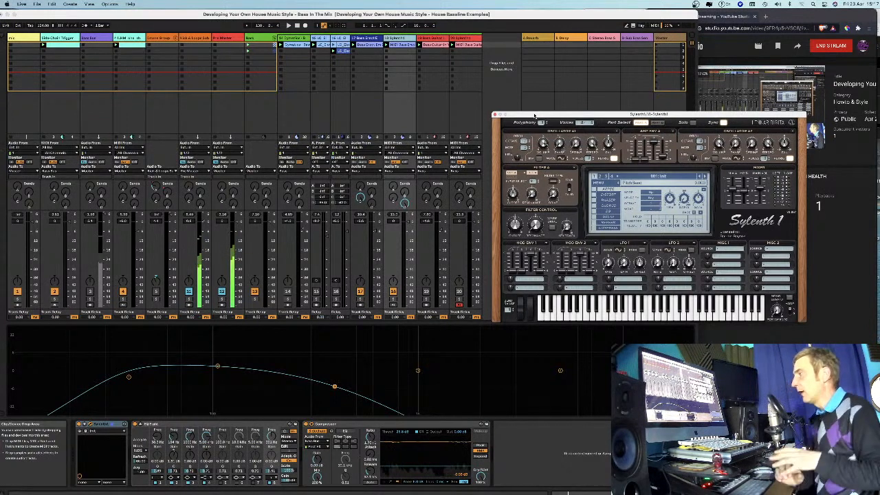
Switch to the Keynote presentation "How To Develop Your Own House Music Style - Bass In The Mix" and show the "In The Next Few Sessions" slide.
mouse_move(500, 490)
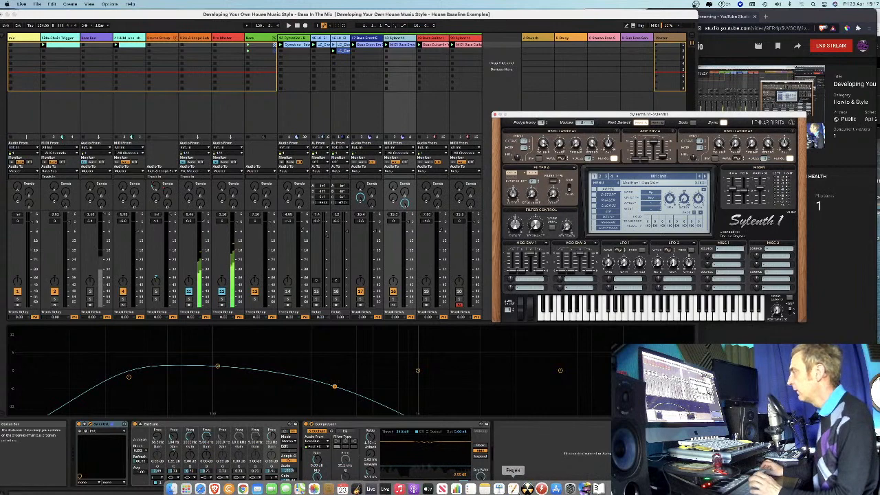
right_click(500, 489)
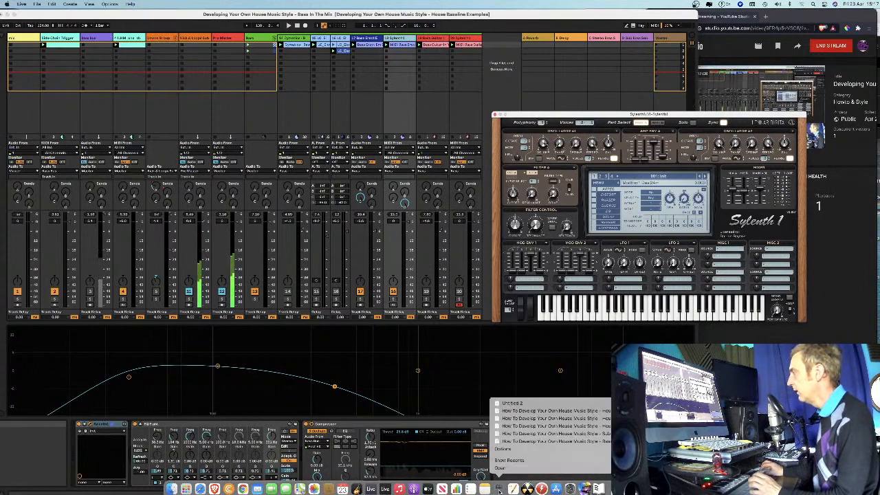
click(514, 442)
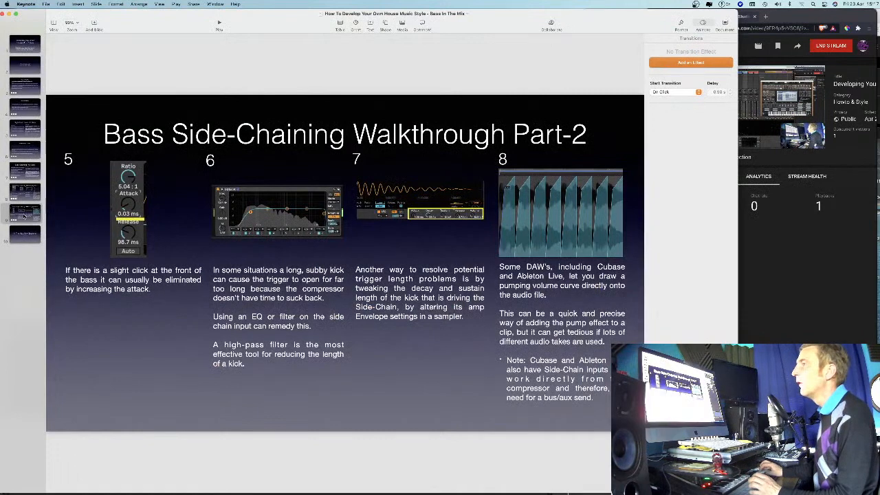
click(24, 233)
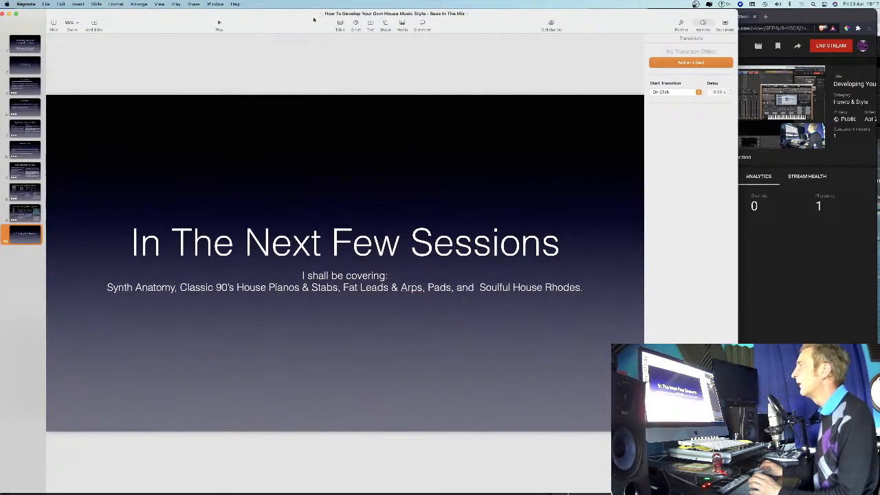
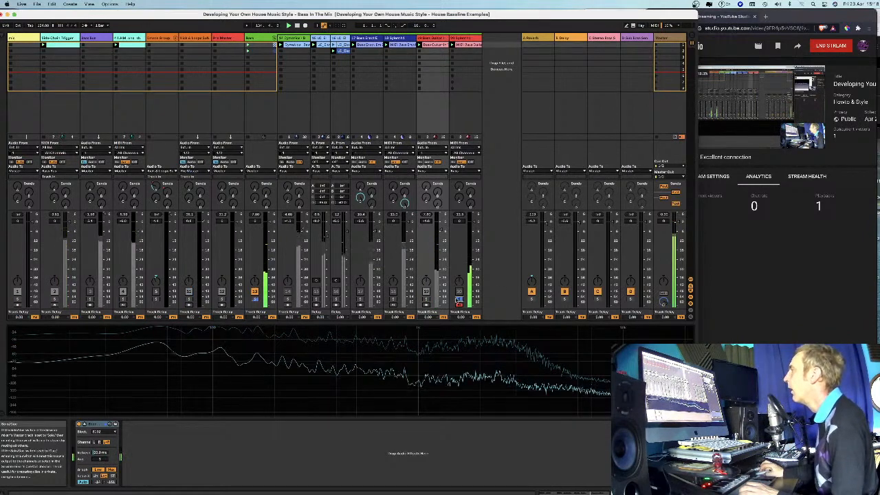
Toggle track 20's solo, show its Sylenth1 device chain, and open its MIDI bass guitar clip in the note editor.
click(459, 300)
click(465, 38)
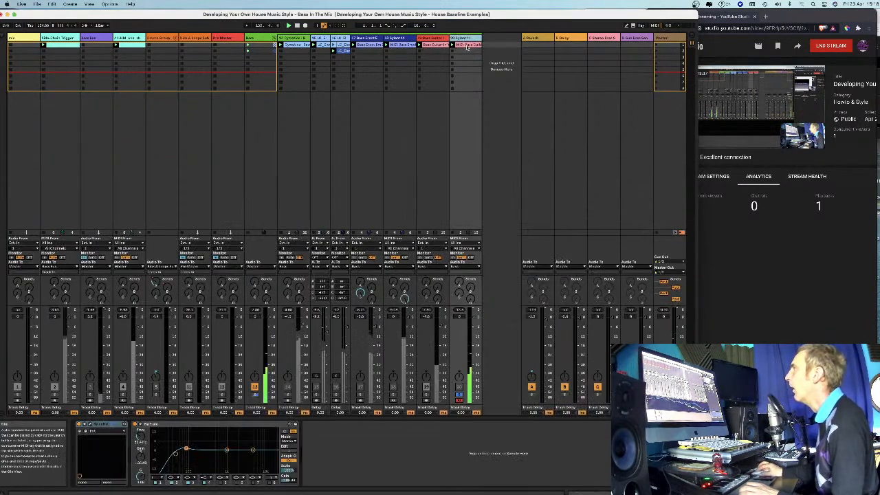
click(471, 45)
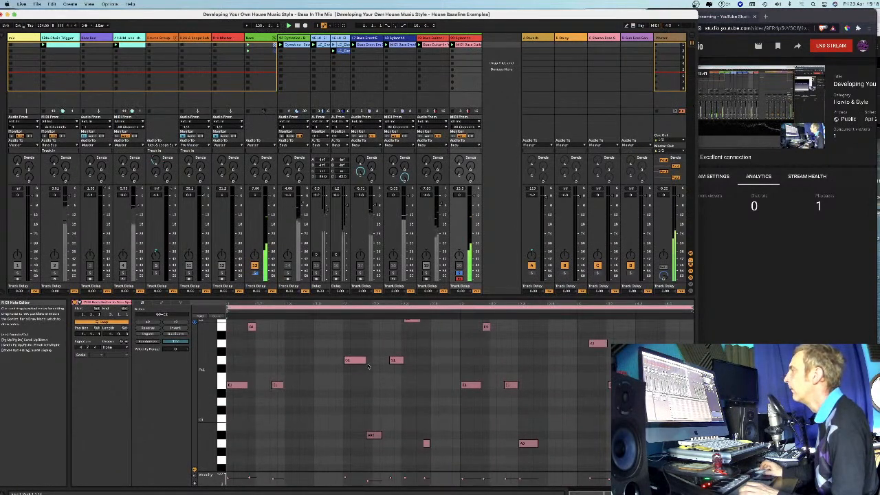
drag(206, 380, 190, 380)
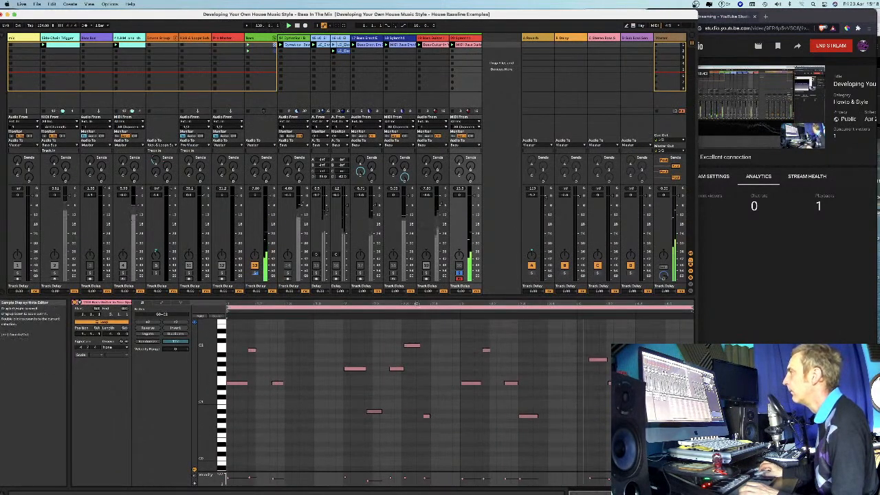
Enlarge the note editor to examine the lower octaves of track 20's clip, and stop playback.
drag(420, 297, 419, 215)
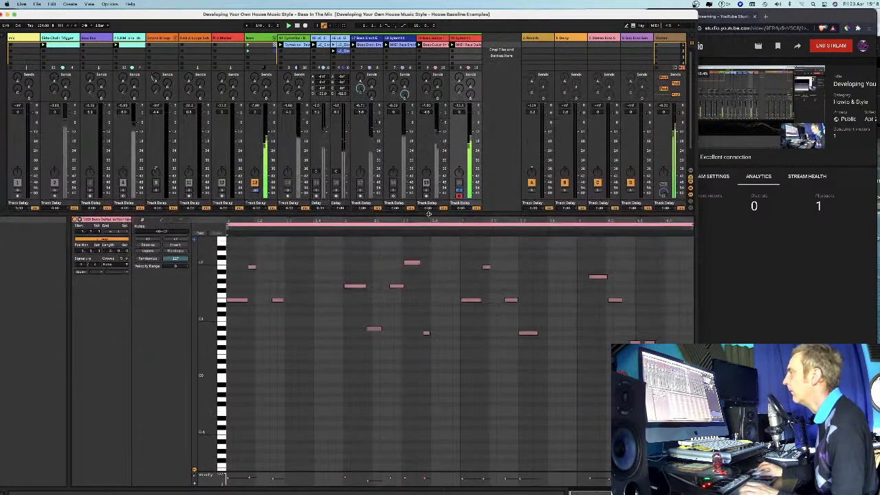
drag(205, 344, 204, 356)
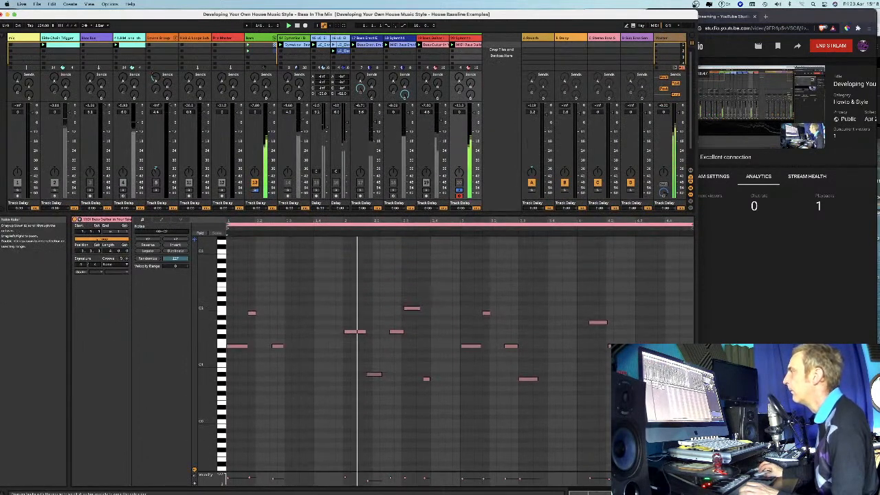
key(space)
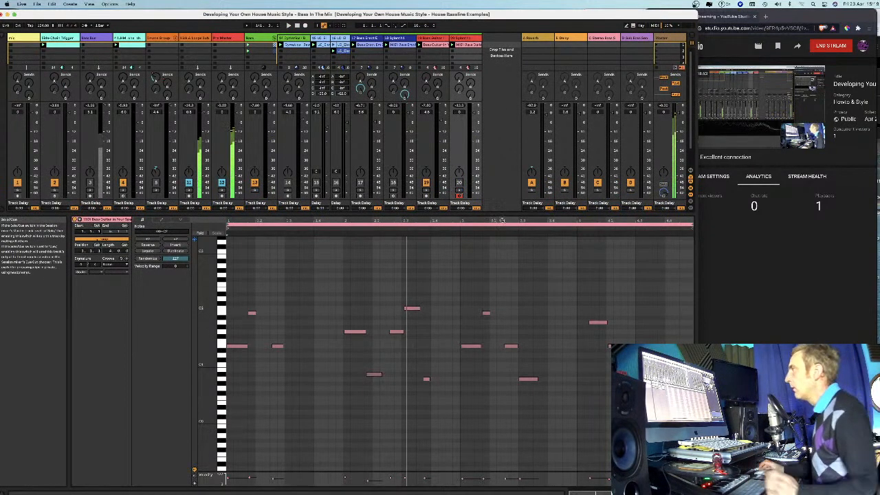
drag(534, 218, 534, 241)
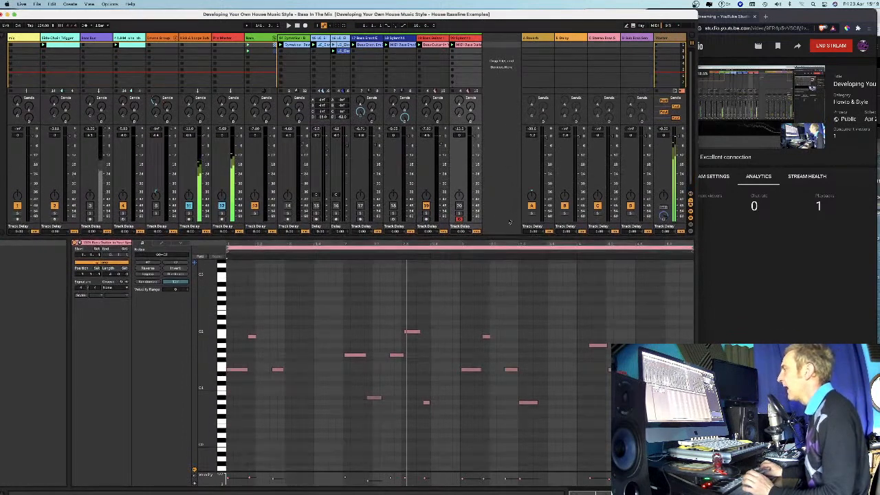
Convert the melody of track 19's bass guitar audio clip to a new MIDI track.
click(432, 44)
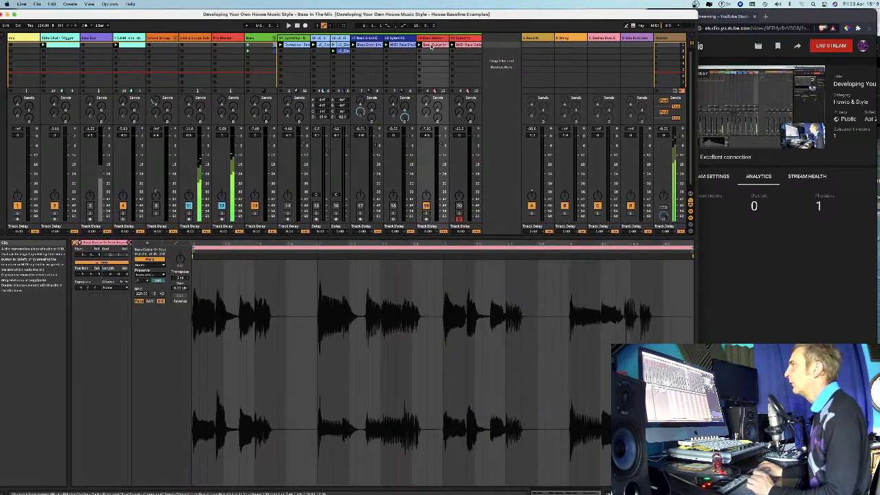
right_click(432, 44)
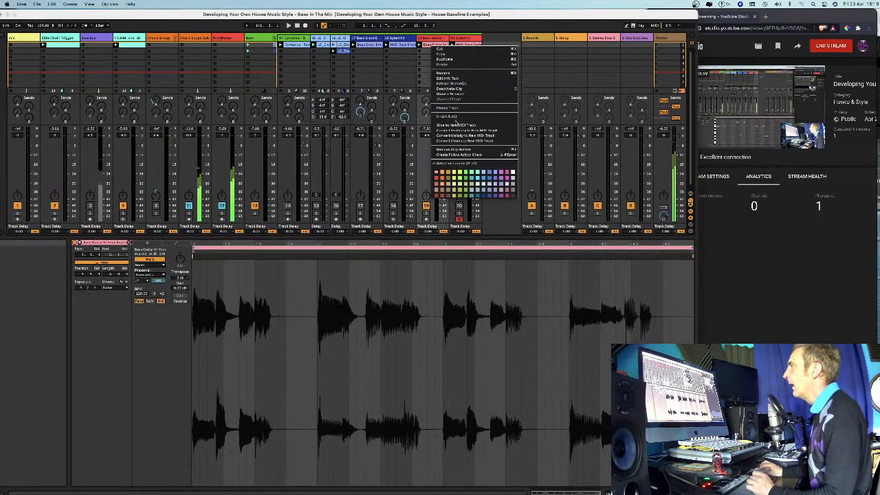
click(454, 136)
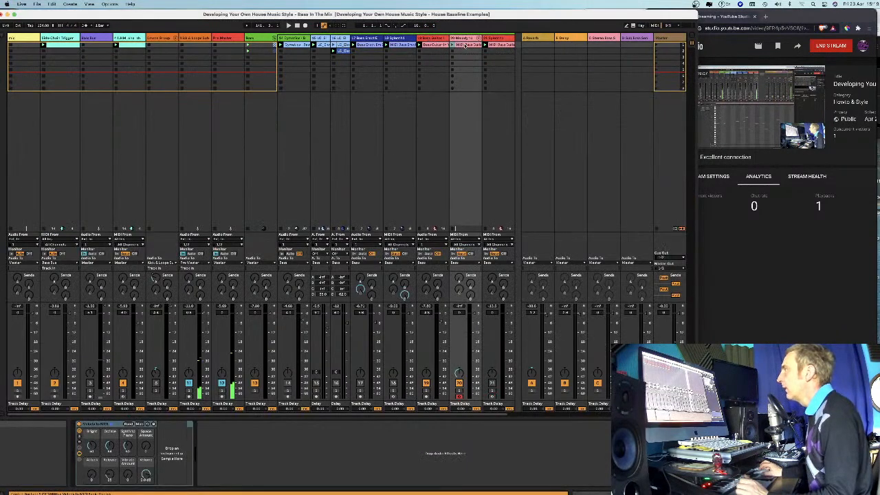
Open the converted melody clip on the new track 20 and recolour it dark blue.
double_click(464, 44)
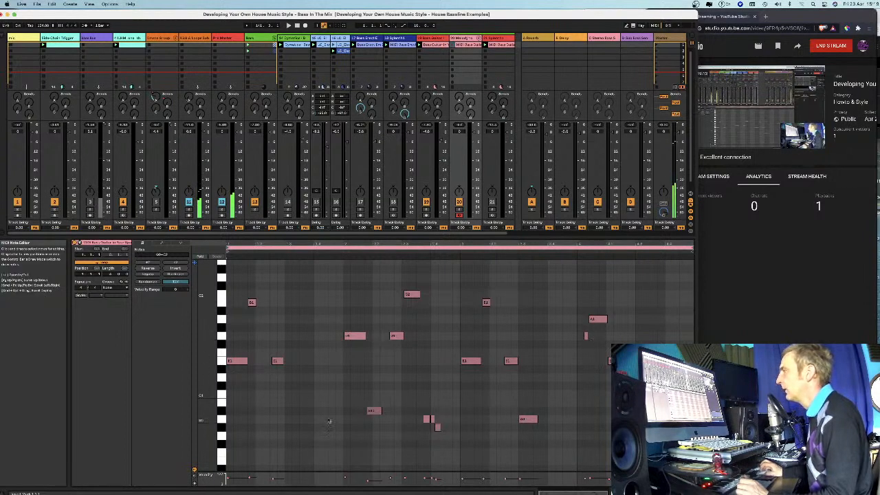
drag(206, 368, 194, 377)
right_click(464, 45)
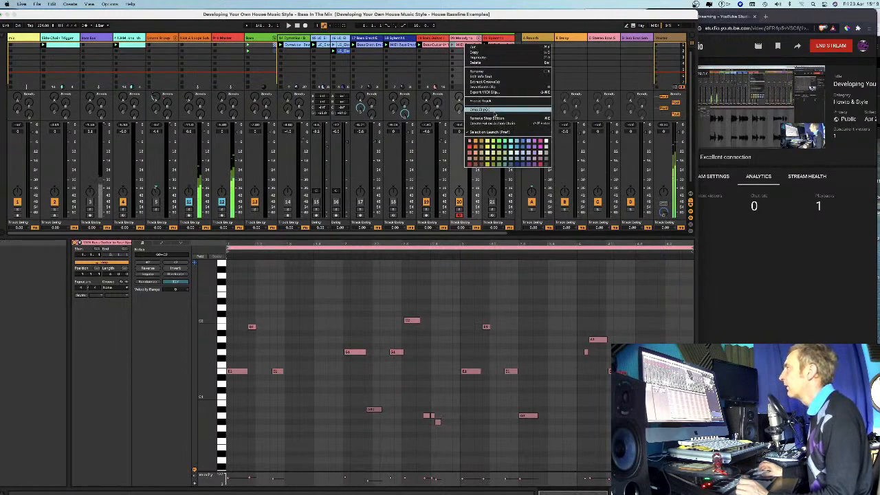
click(517, 165)
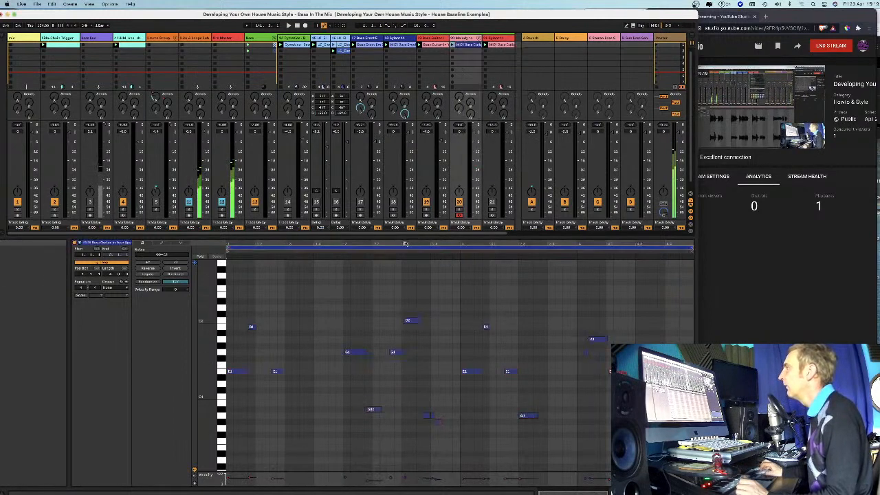
Overlay the blue converted clip with track 21's pink MIDI clip in the note editor and compare their notes.
click(501, 44)
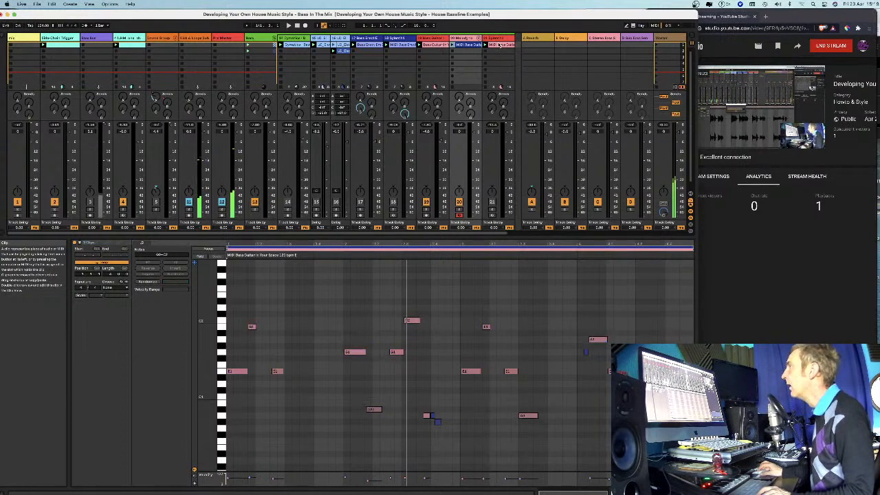
mouse_move(205, 347)
mouse_down()
mouse_move(182, 348)
mouse_move(203, 372)
mouse_move(205, 423)
mouse_move(211, 352)
mouse_up()
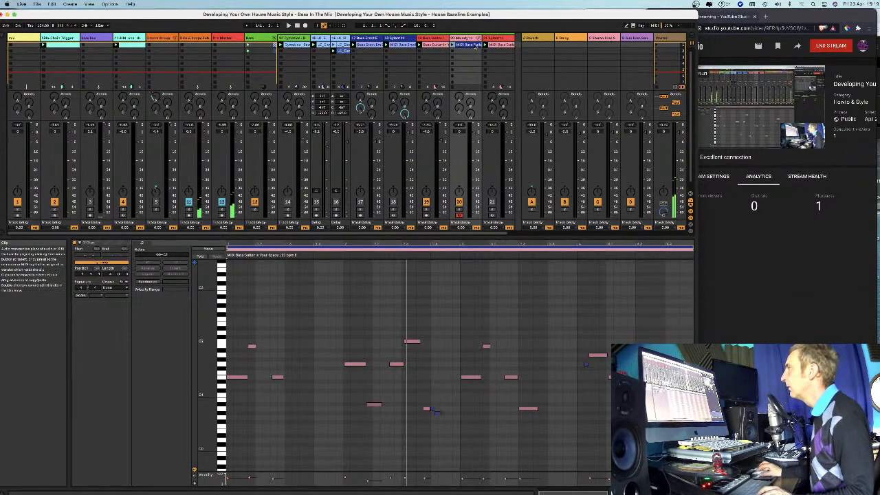
click(453, 322)
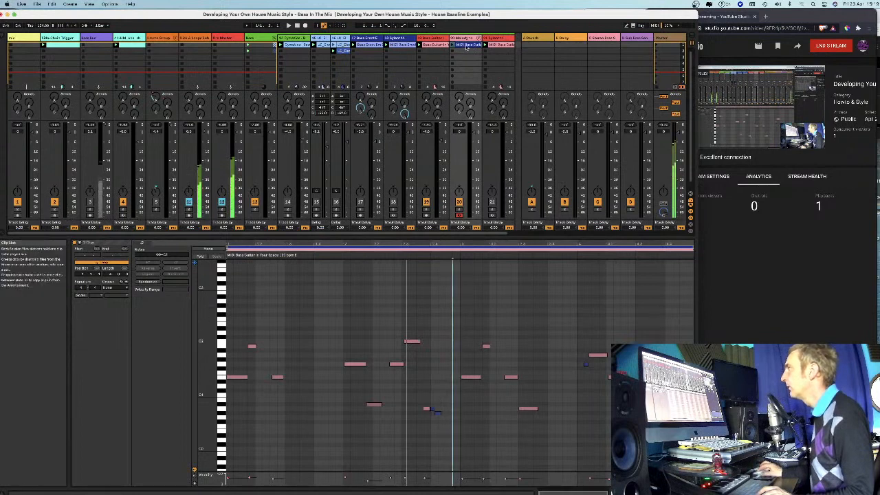
click(506, 48)
click(504, 51)
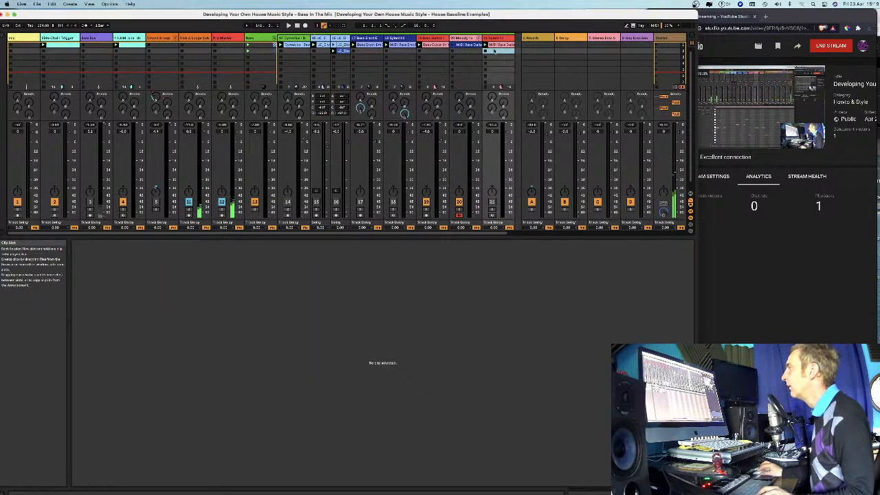
Switch between the MIDI clips on tracks 20 and 21 and overlay them again to examine the extra converted notes.
click(469, 46)
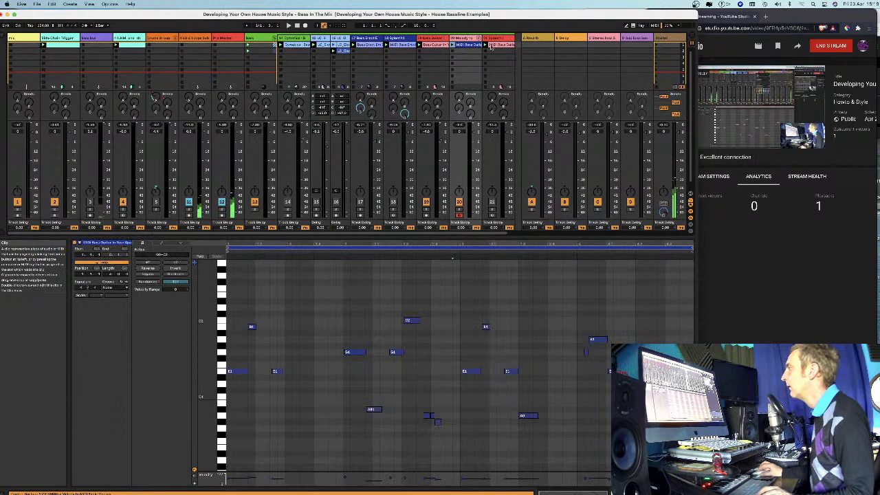
click(496, 44)
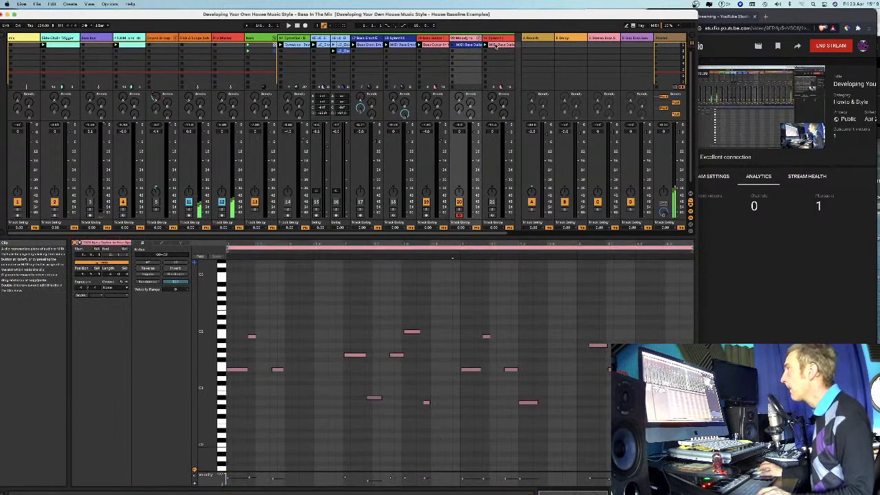
click(473, 49)
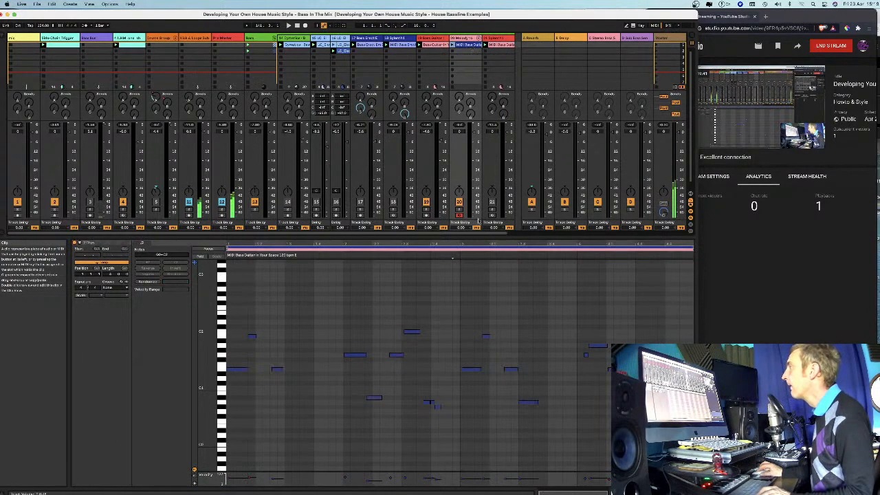
drag(207, 334, 208, 408)
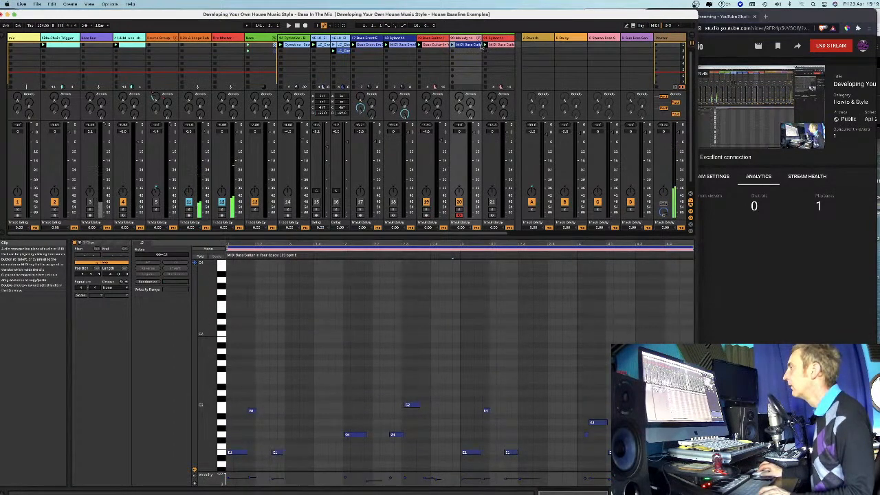
click(460, 45)
click(492, 44)
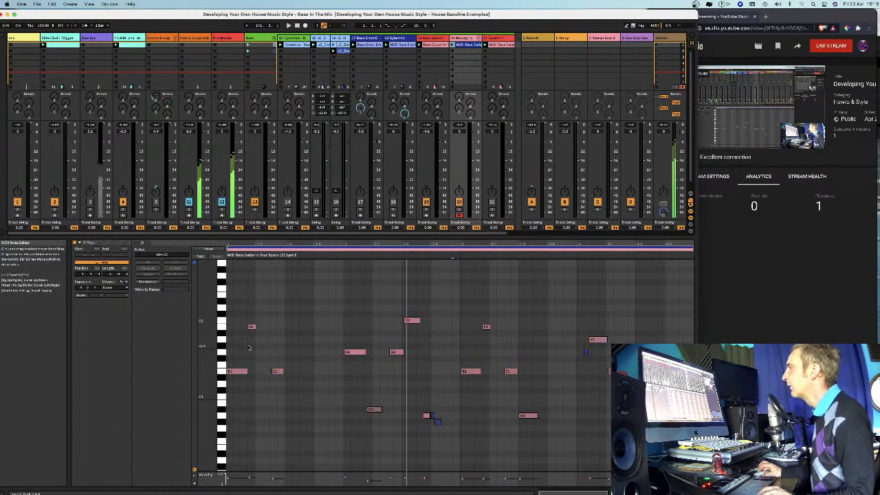
scroll(440, 396, down, 3)
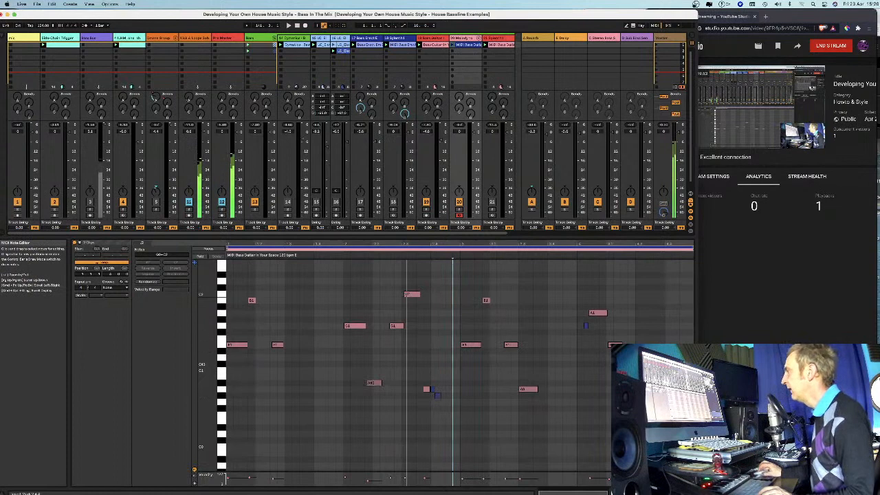
Open the clips on tracks 20 and 21 separately, finishing with a closer view of track 21's notes.
click(496, 45)
click(494, 46)
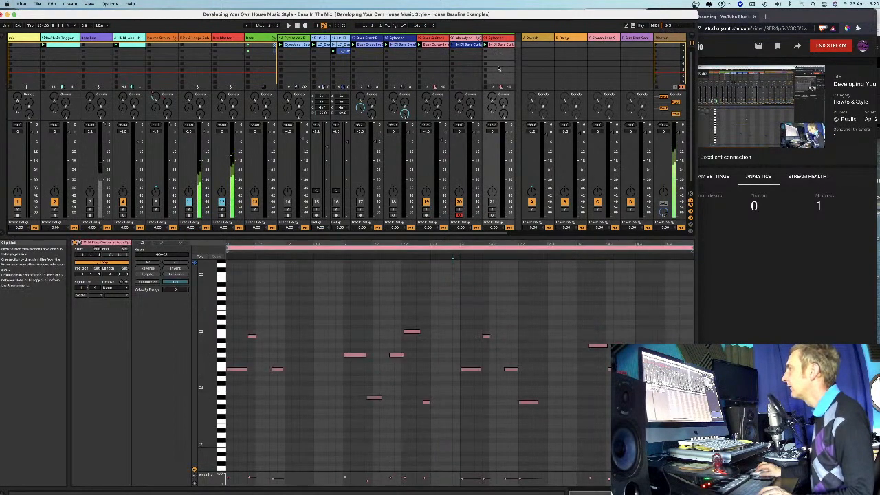
click(475, 54)
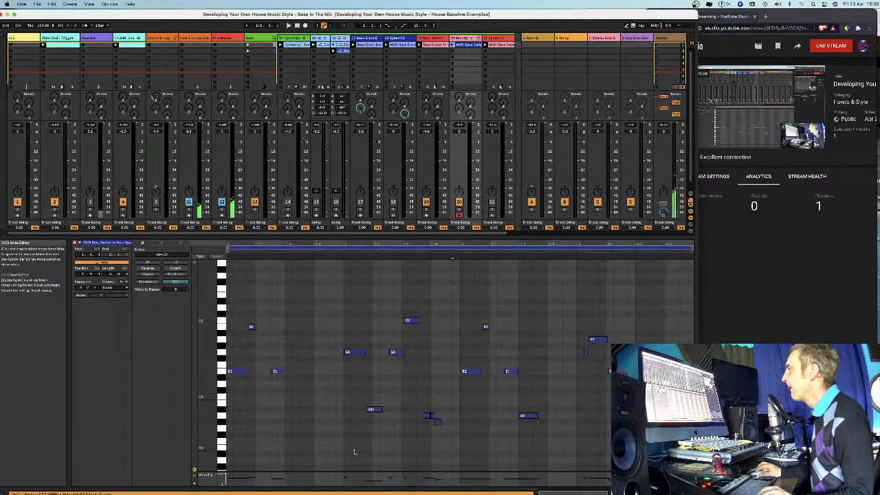
click(499, 45)
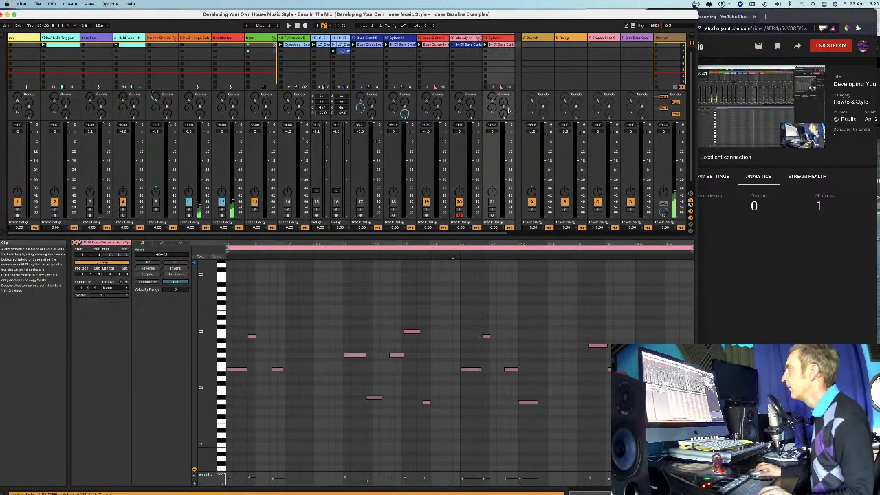
drag(206, 378, 219, 377)
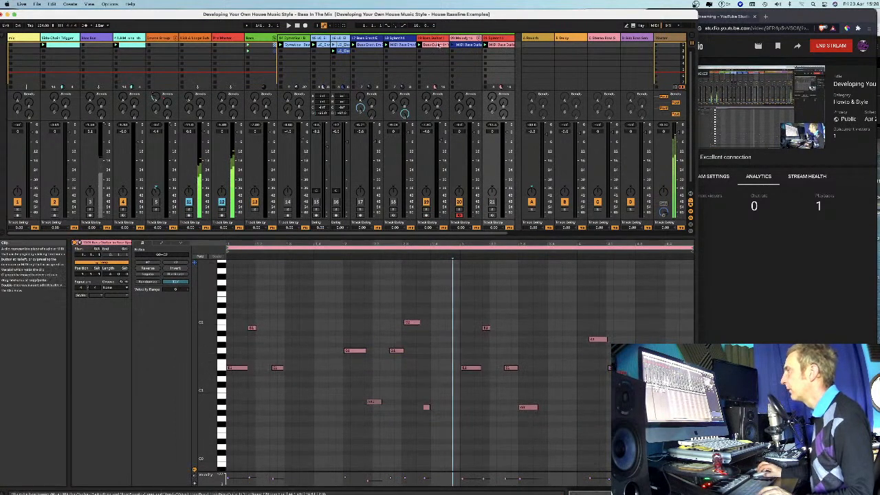
Show track 21's device chain with its Sylenth1 window open and the EQ Eight curve display expanded.
double_click(494, 38)
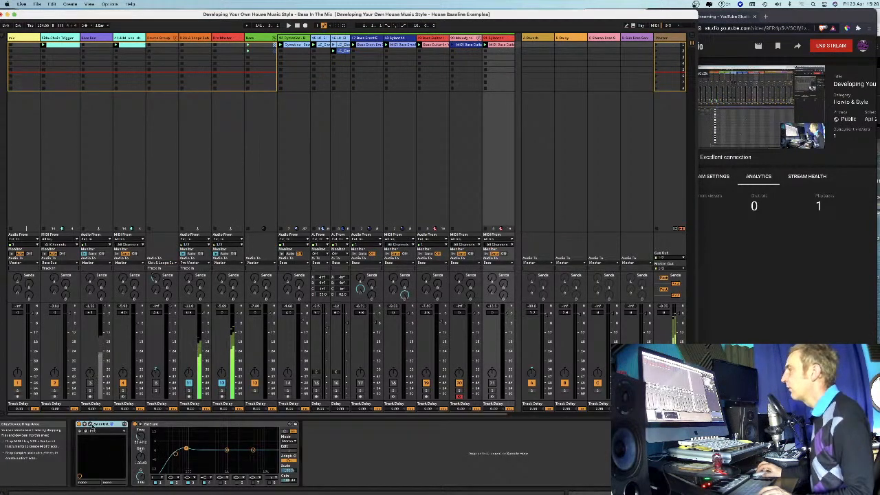
click(90, 425)
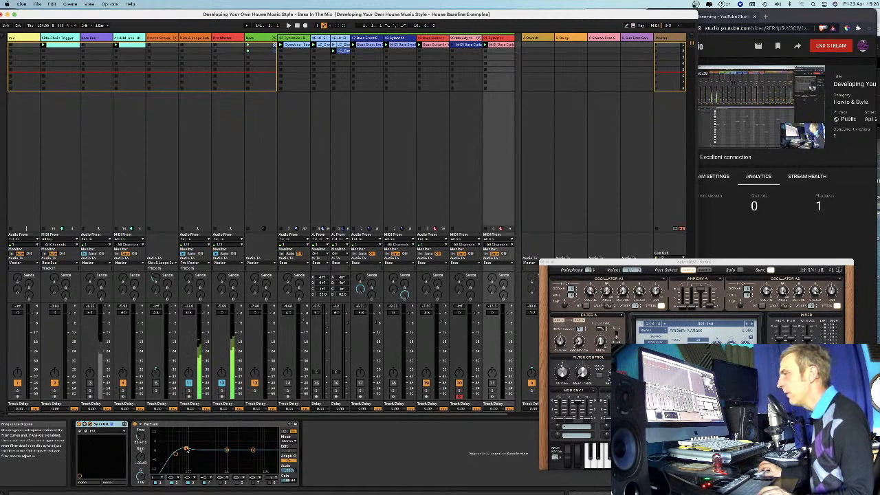
click(140, 424)
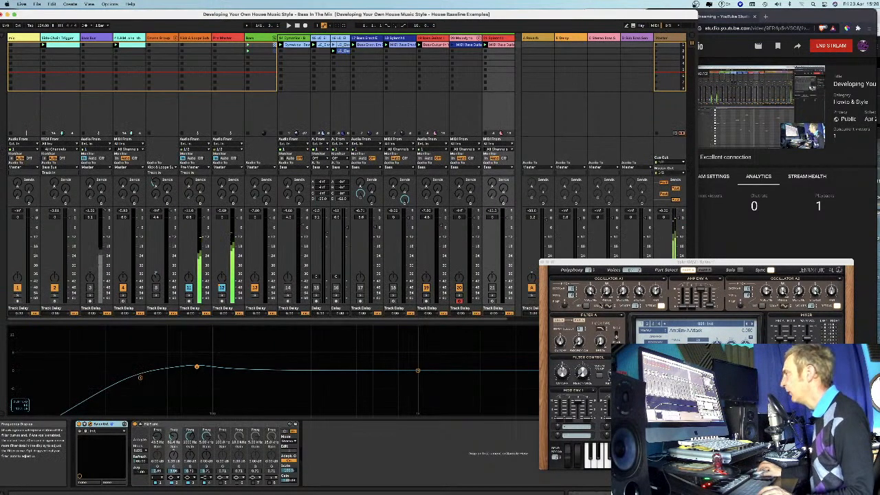
drag(617, 262, 605, 247)
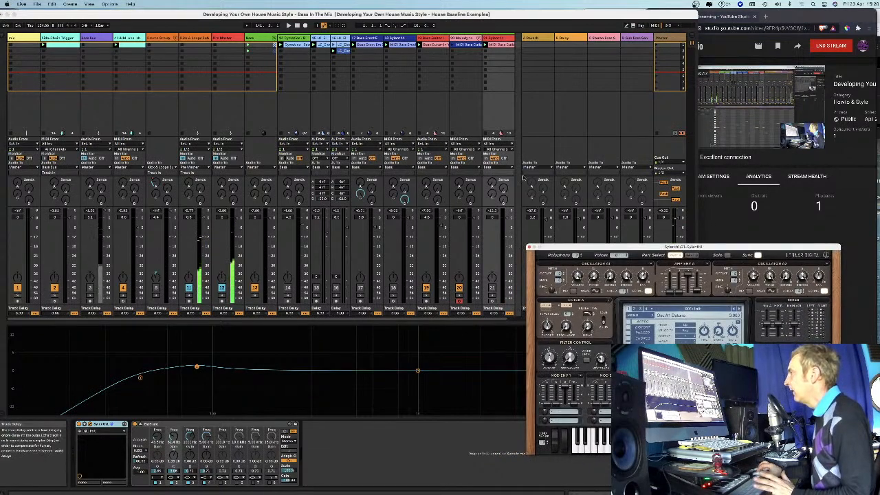
Open track 21's MIDI clip beside the Sylenth1 window and examine the octave range of its notes.
double_click(497, 46)
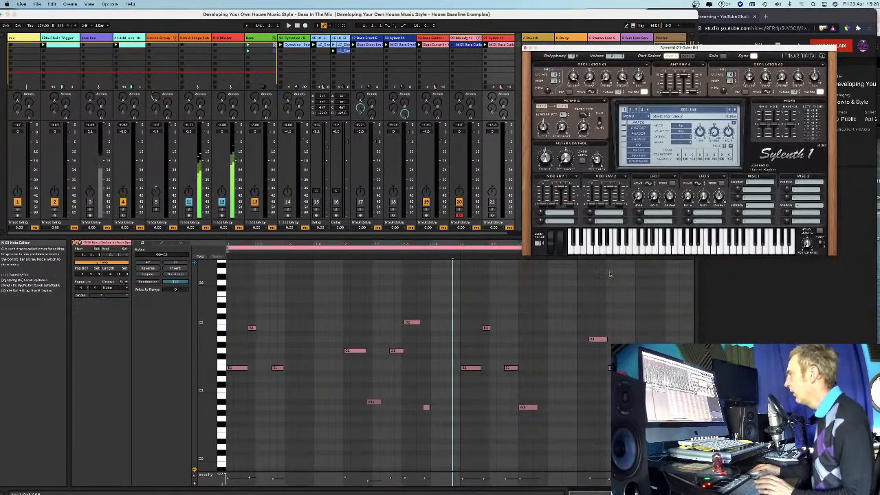
mouse_move(207, 405)
mouse_down()
mouse_move(227, 405)
mouse_move(220, 413)
mouse_up()
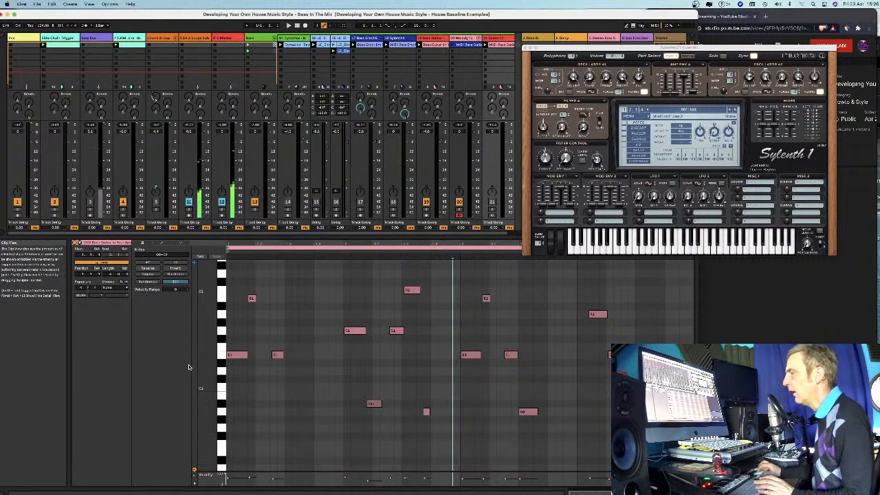
drag(222, 413, 207, 413)
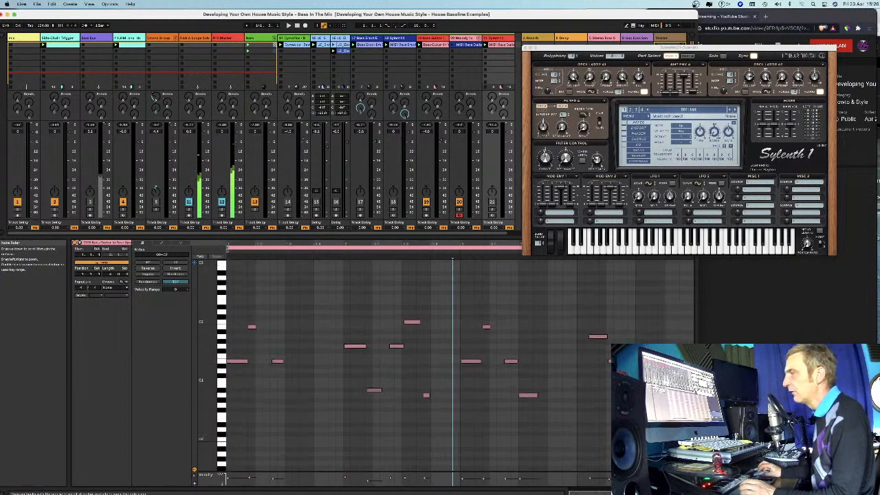
drag(208, 357, 213, 357)
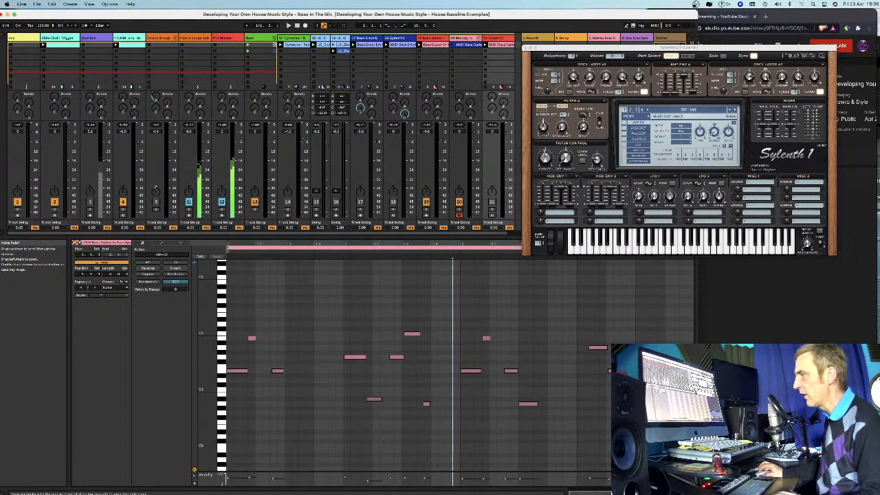
Move the Sylenth1 window clear of the mixer and play track 21 soloed with the drums while viewing its notes.
drag(207, 390, 189, 419)
drag(556, 50, 617, 57)
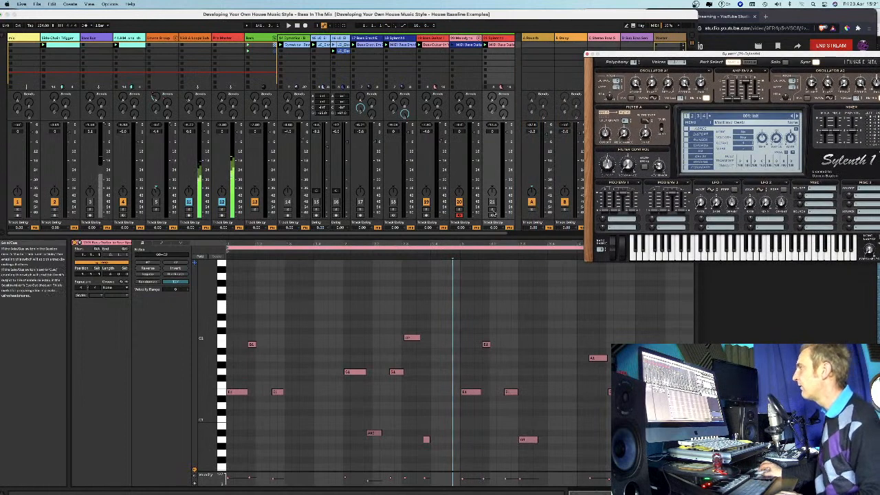
key(space)
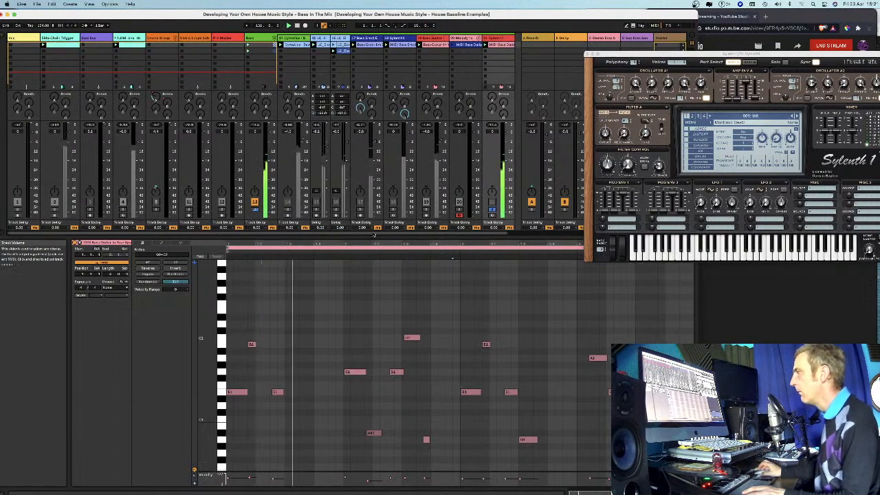
drag(208, 354, 202, 327)
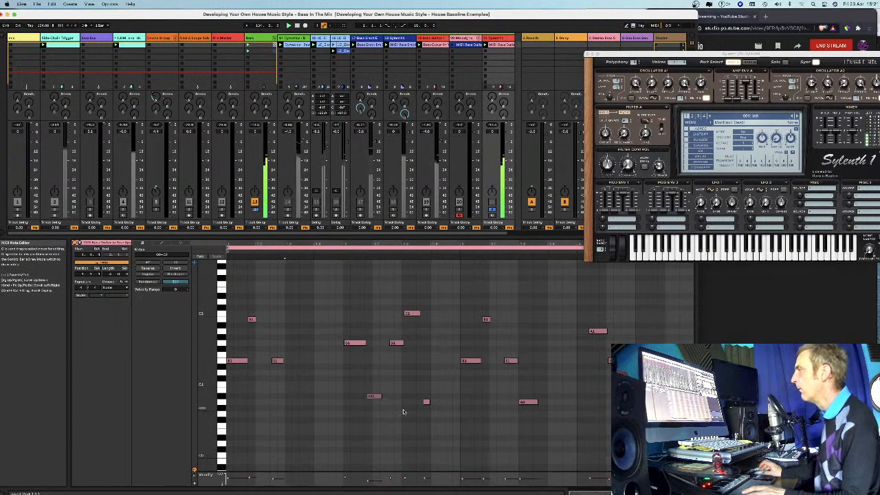
Audition piano-roll keys from E1 down below A0 beside track 21's soloed bassline, and stop playback.
click(222, 392)
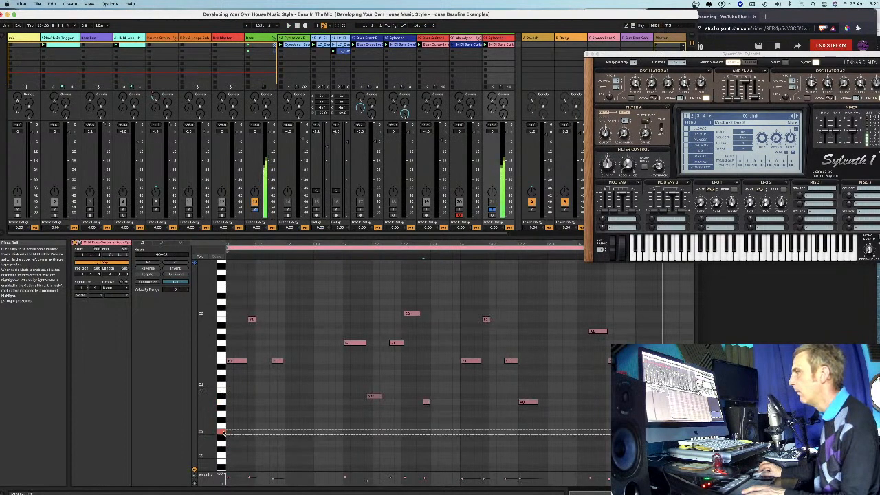
click(222, 362)
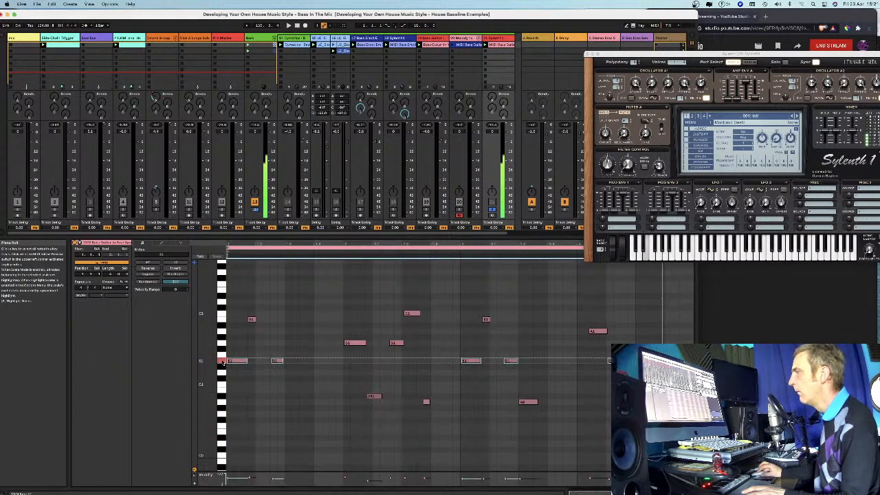
click(221, 387)
click(220, 391)
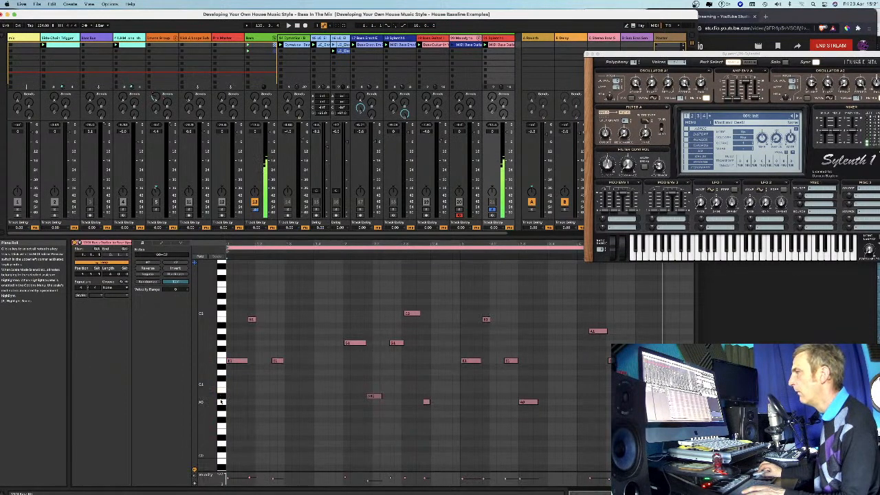
click(220, 402)
click(220, 410)
click(222, 416)
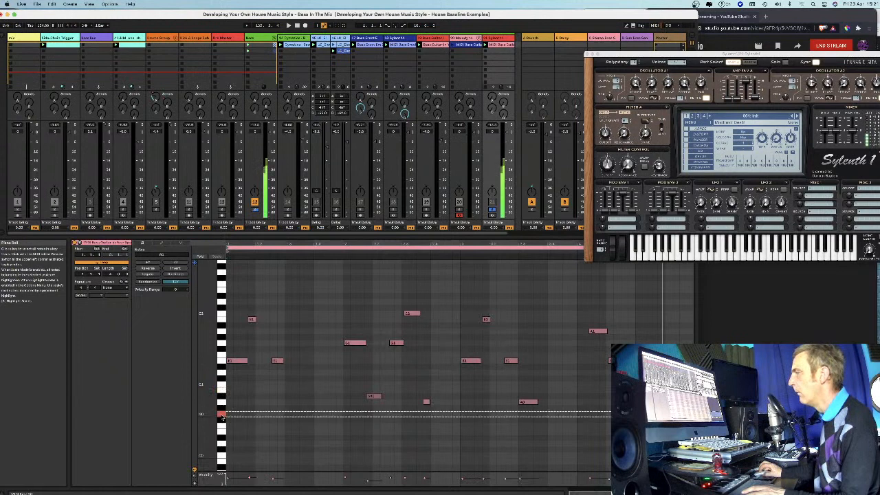
click(221, 416)
key(space)
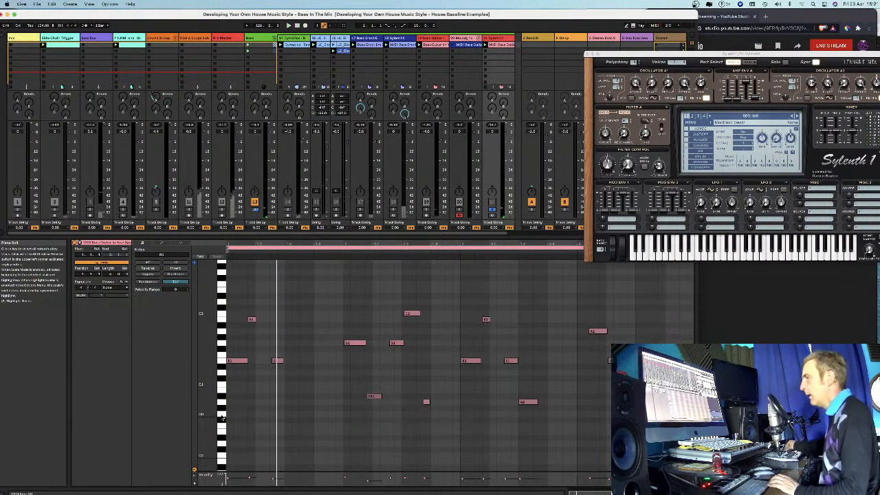
Audition the Saw and Triangle waveforms on Sylenth1's Oscillator A1 while track 21 plays, finishing on Triangle.
scroll(221, 416, up, 1)
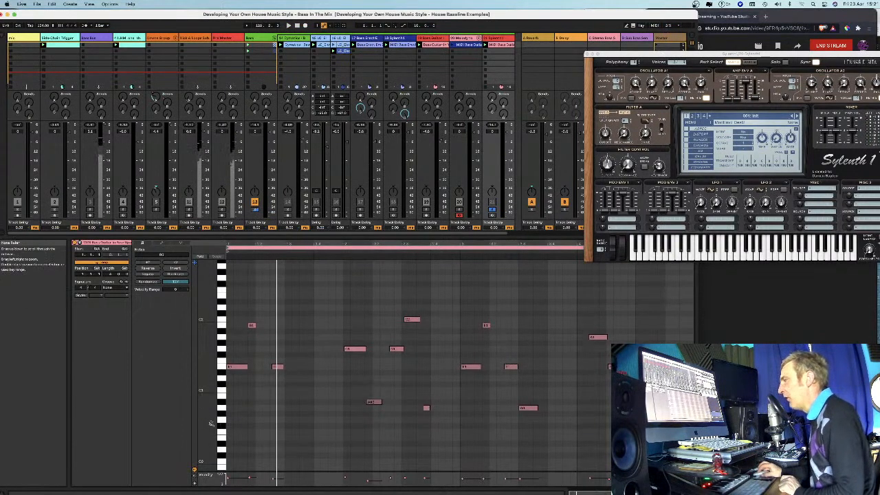
drag(212, 422, 217, 423)
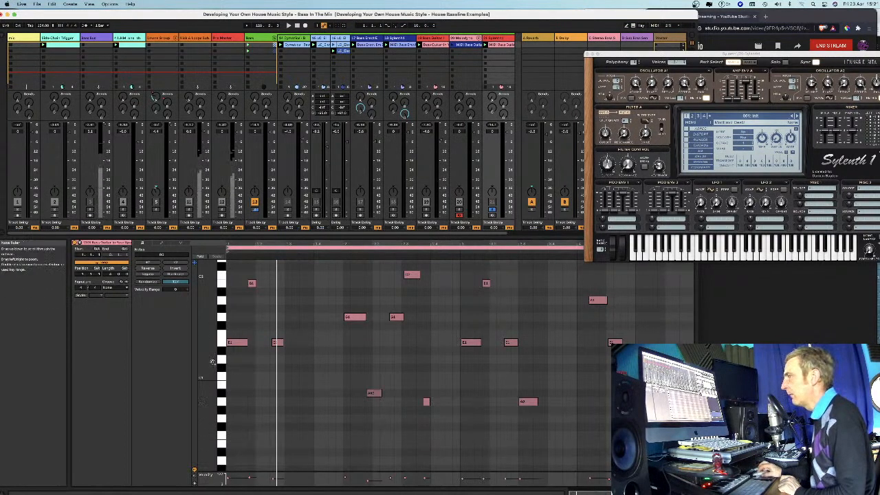
scroll(528, 382, up, 2)
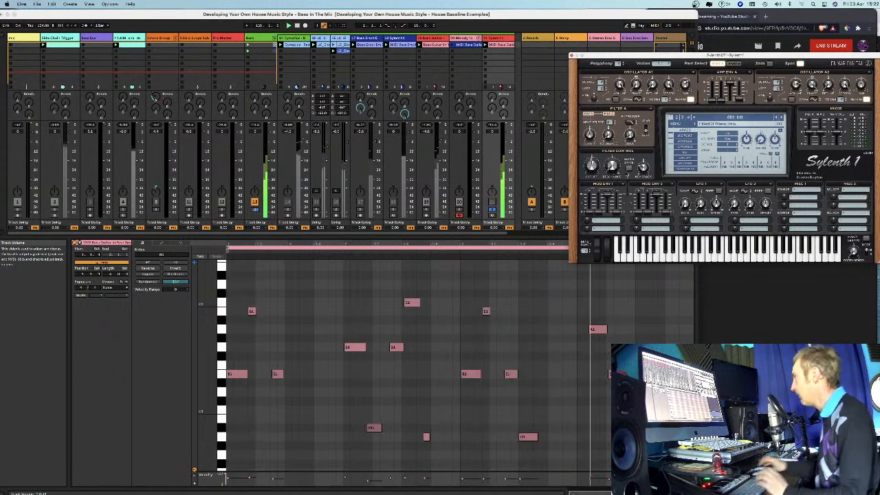
click(638, 100)
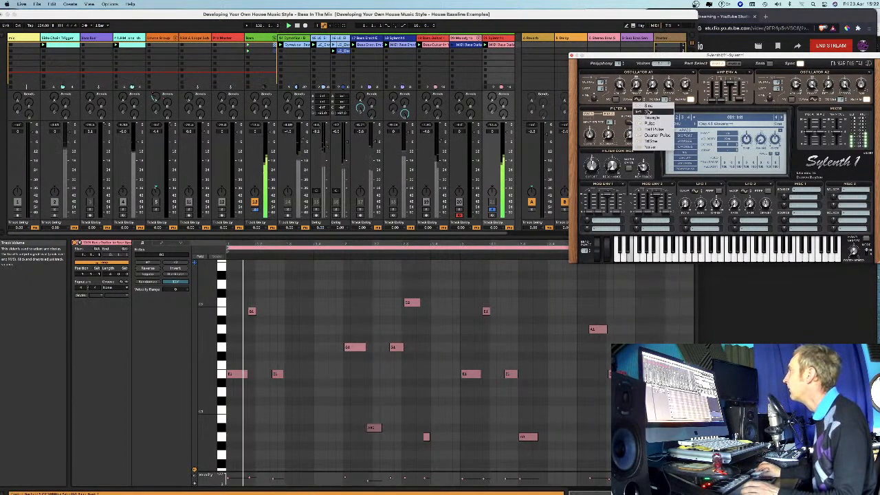
click(648, 111)
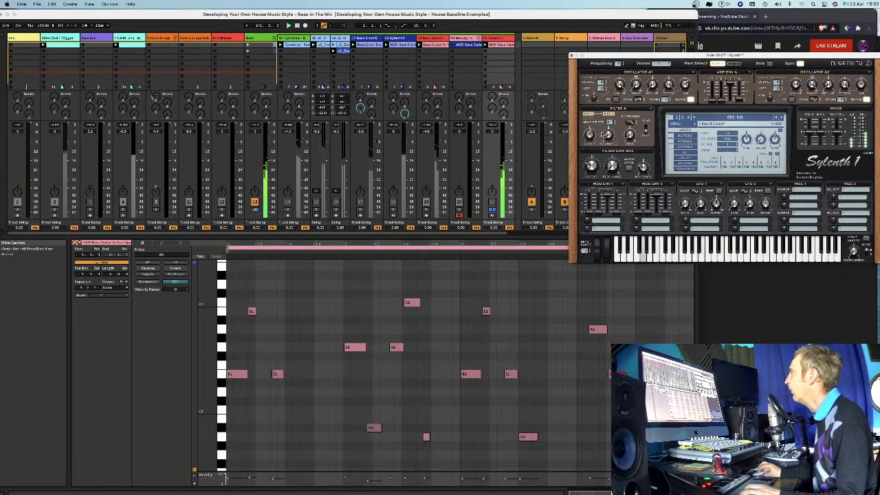
click(645, 111)
click(644, 113)
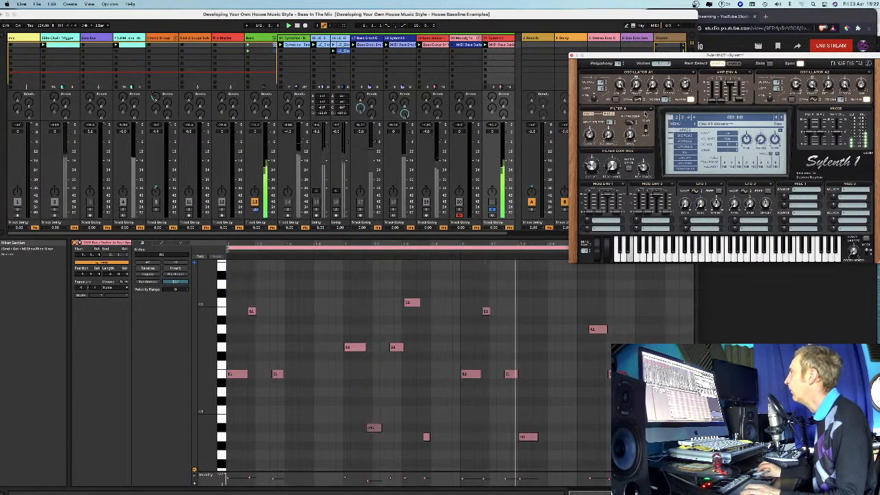
click(645, 113)
click(646, 118)
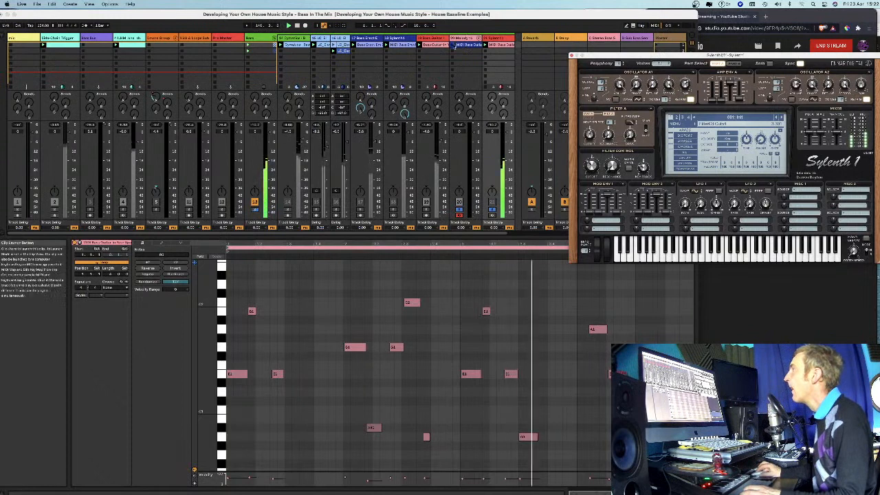
Play the full mix with tracks 19 and 20 deactivated and track 21 active, and return to track 21's Sylenth1.
click(473, 65)
key(space)
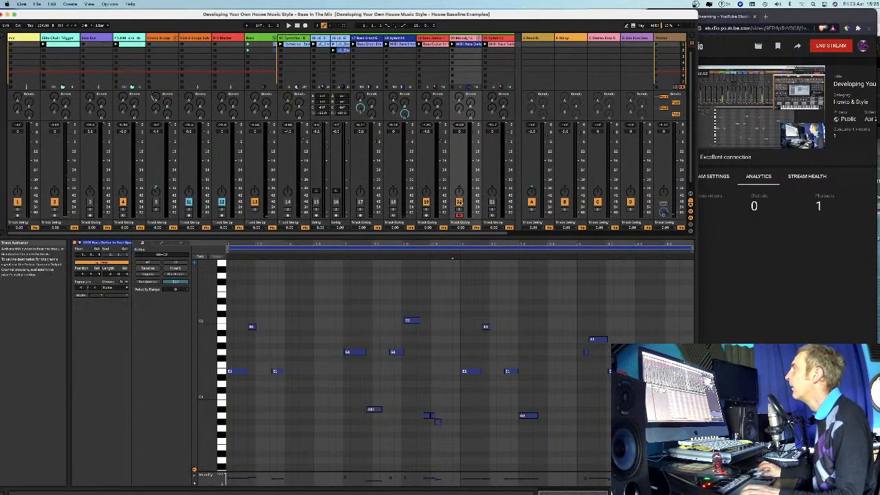
key(space)
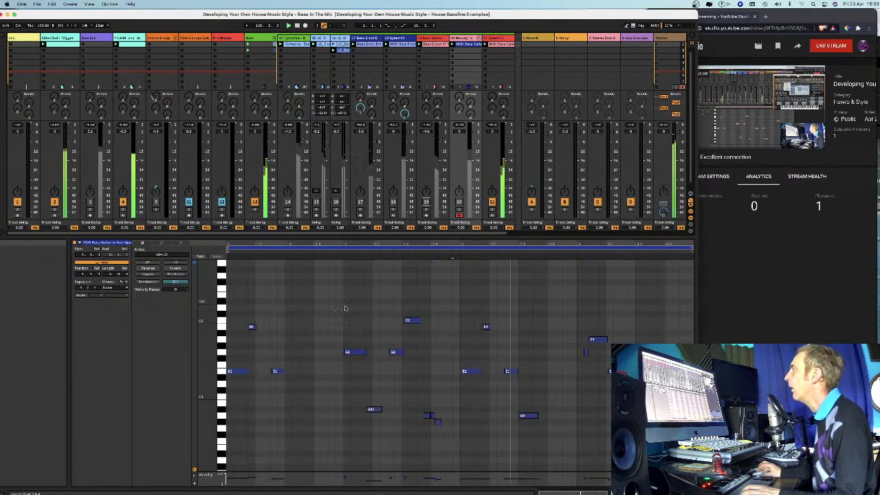
drag(208, 327, 200, 327)
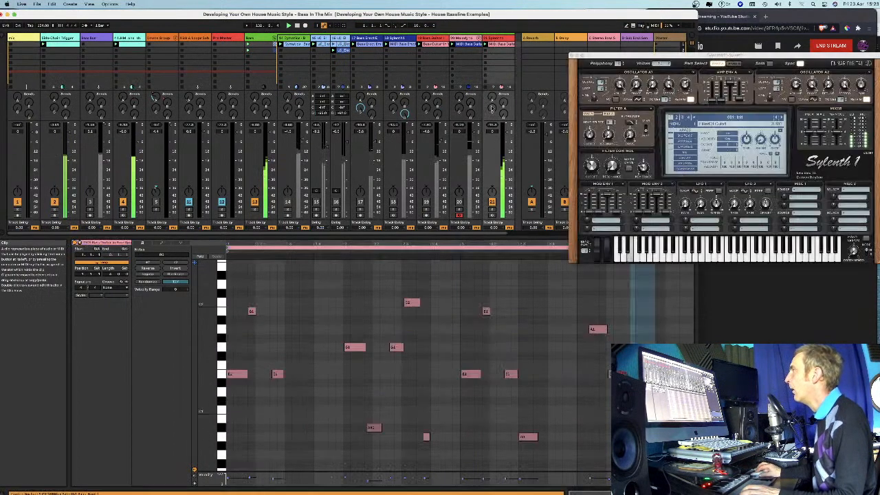
click(510, 210)
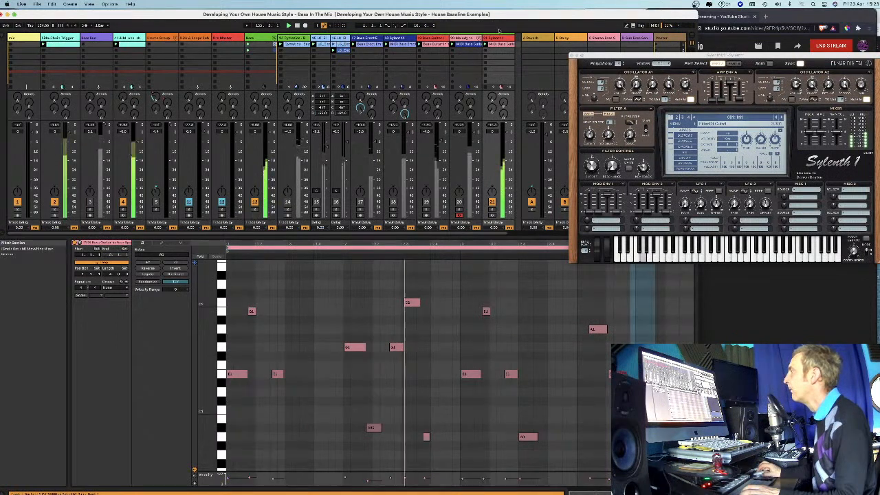
Compare the Saw and Triangle waveforms on Oscillator A1 within the mix, finish on Triangle, and adjust the oscillator's octave.
click(639, 100)
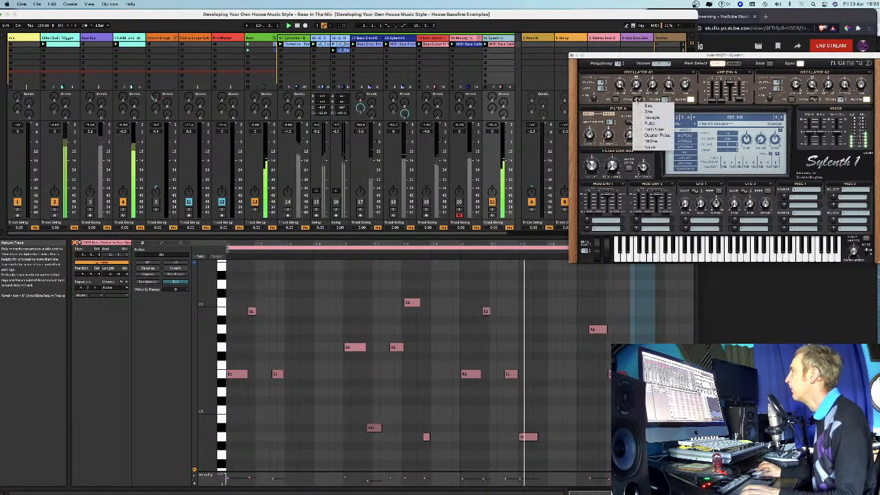
click(651, 108)
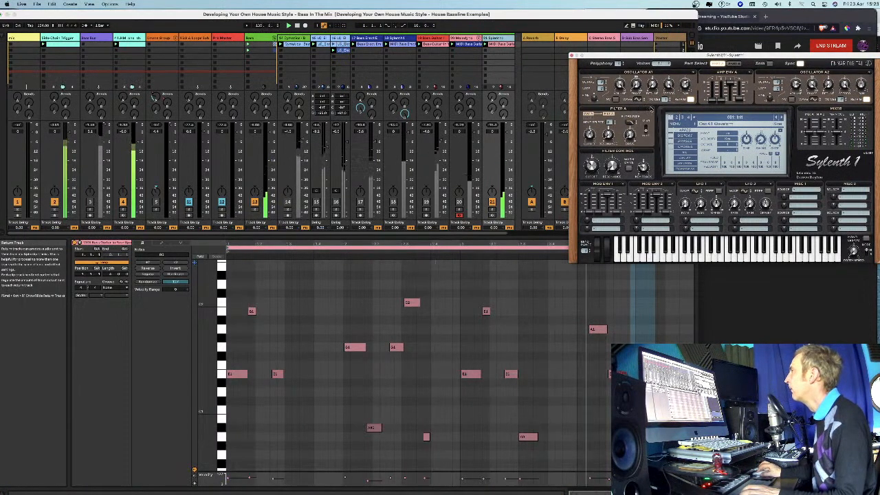
click(639, 99)
click(652, 118)
click(639, 100)
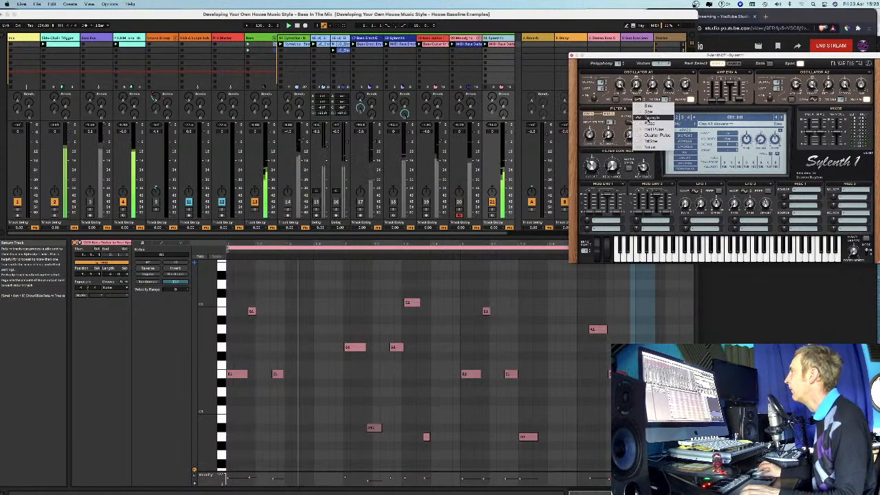
click(651, 117)
click(639, 100)
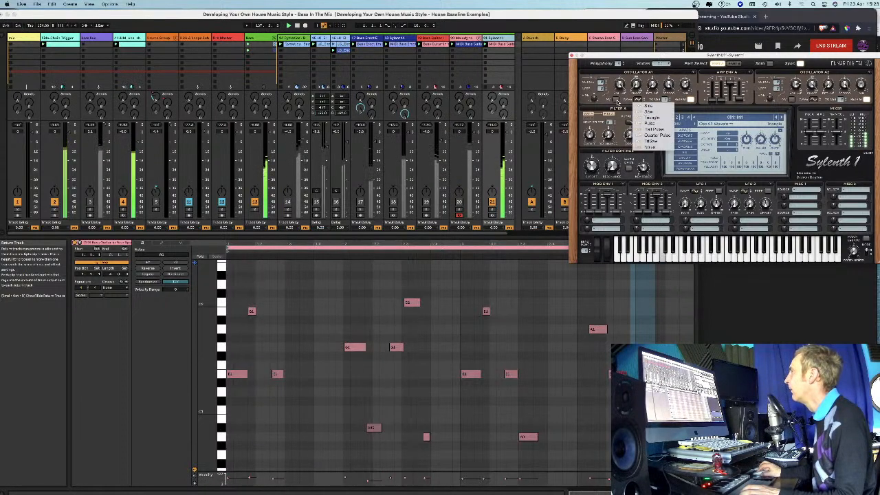
click(600, 87)
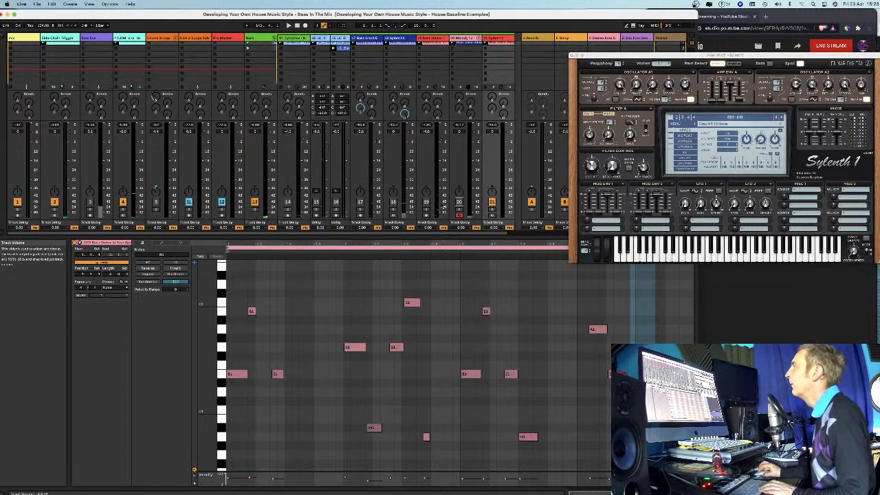
Bring the bass guitar on track 19 back into the mix and delete the melody-converted MIDI track 20.
click(426, 202)
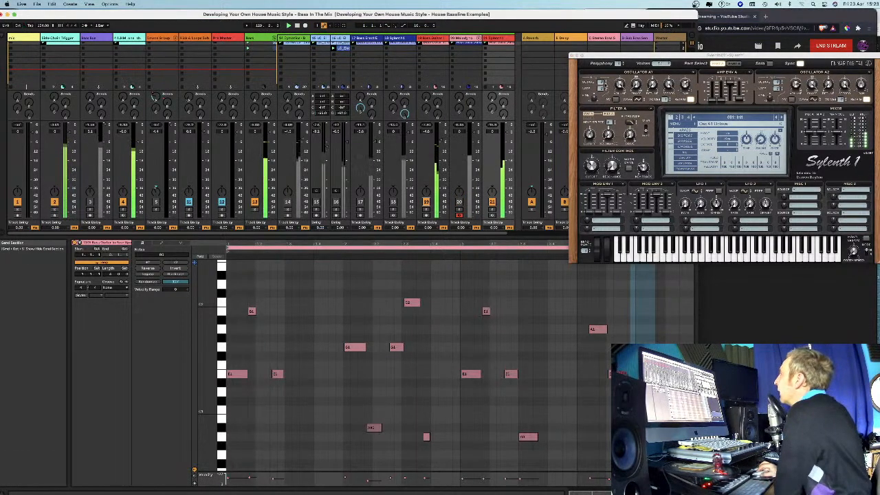
scroll(488, 49, up, 1)
double_click(494, 39)
click(467, 38)
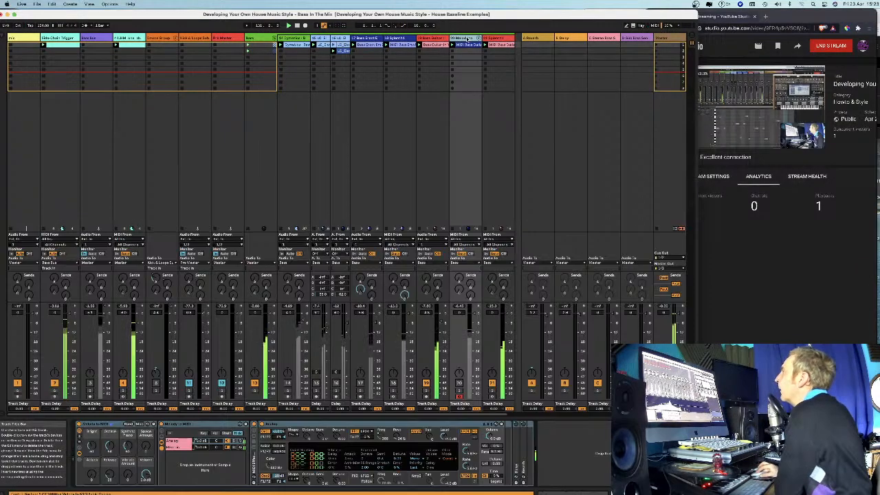
key(Delete)
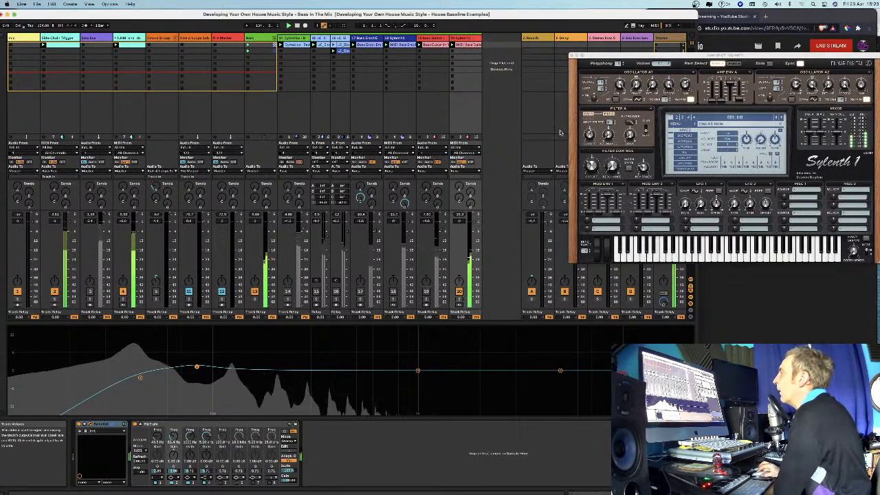
Try the Sine and Pulse waveforms on Oscillator A1 while the EQ Eight spectrum display is showing.
click(637, 102)
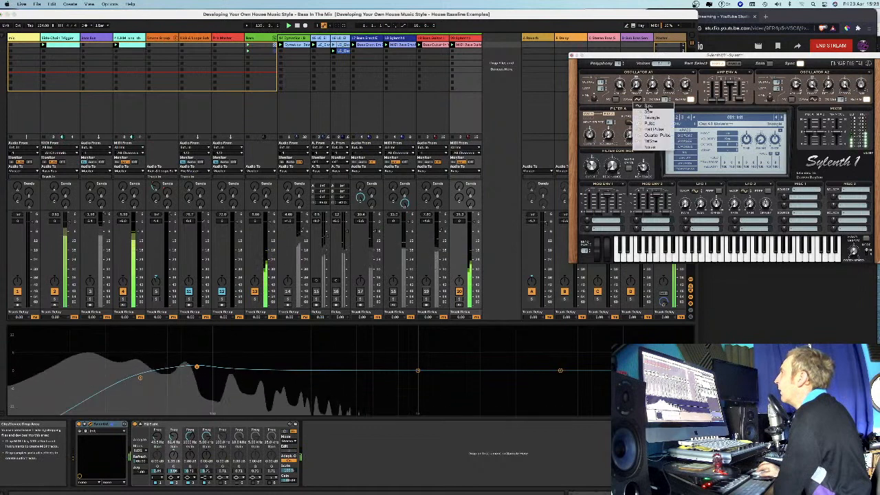
click(646, 106)
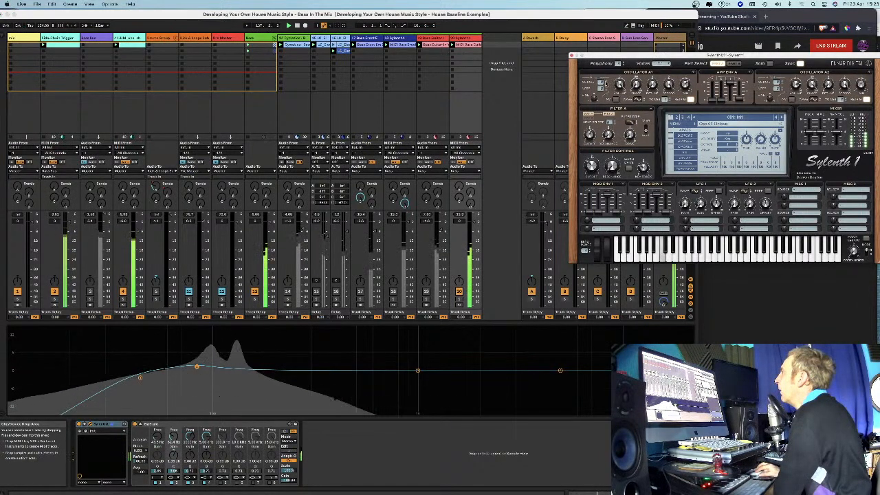
click(639, 103)
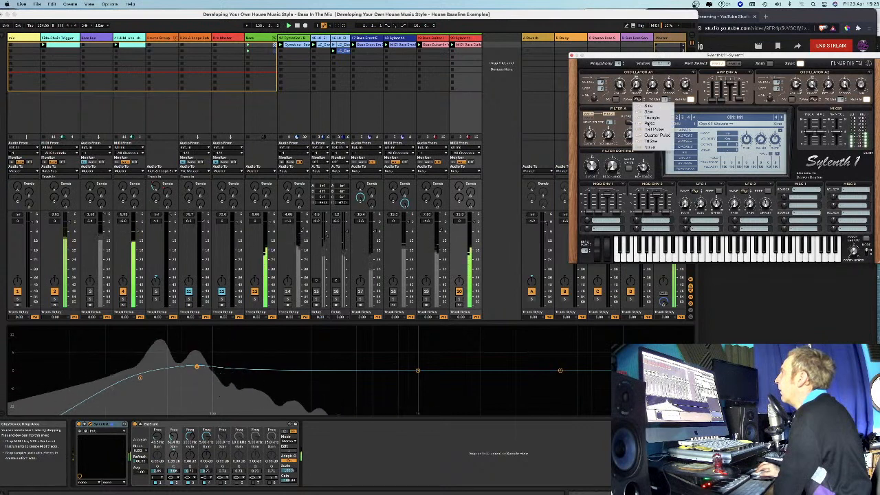
click(648, 124)
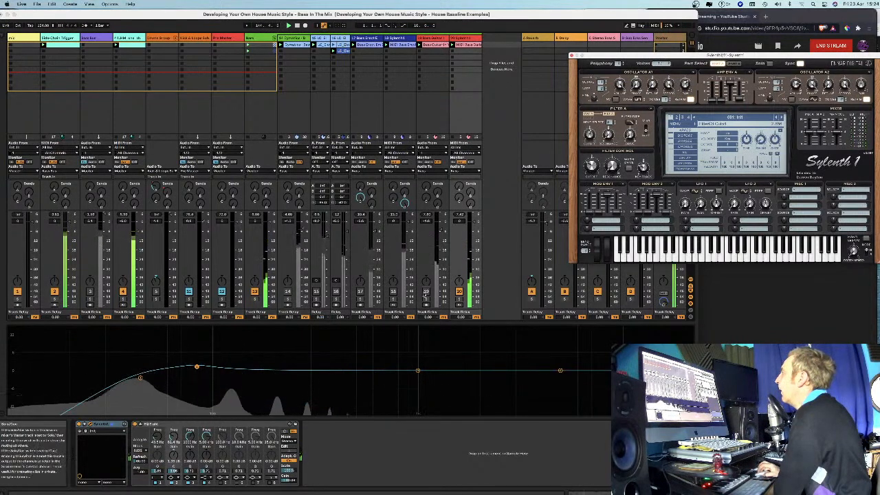
Reactivate the bass guitar on track 19 and set Oscillator A1's waveform to Triangle for the layered sound.
click(427, 292)
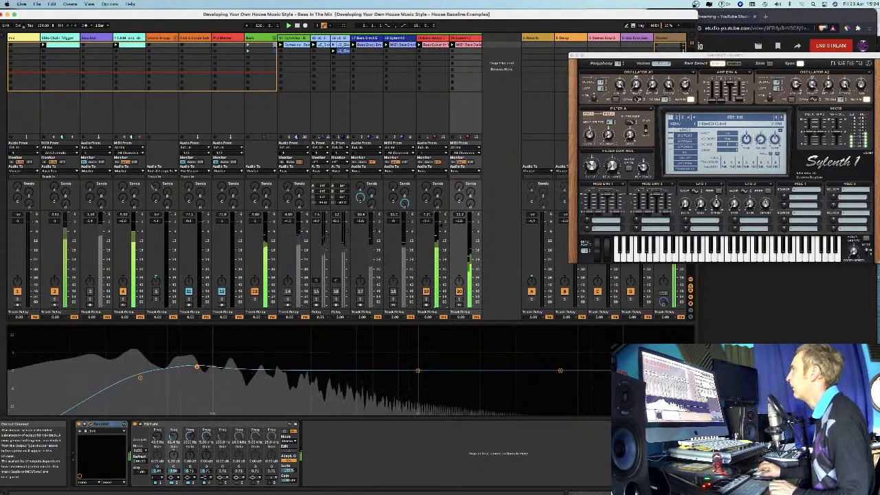
click(638, 99)
click(638, 100)
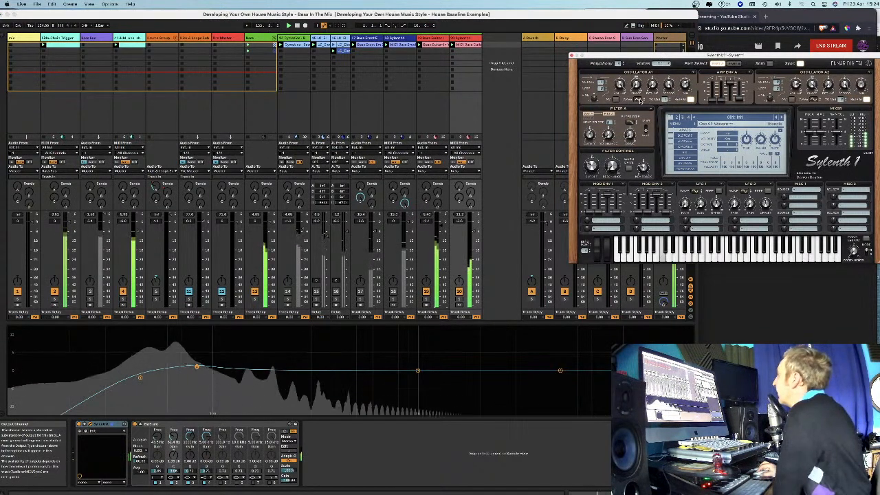
Add an EQ Eight to the bass guitar on track 19 and move the Spectrum device behind it in the chain.
click(433, 40)
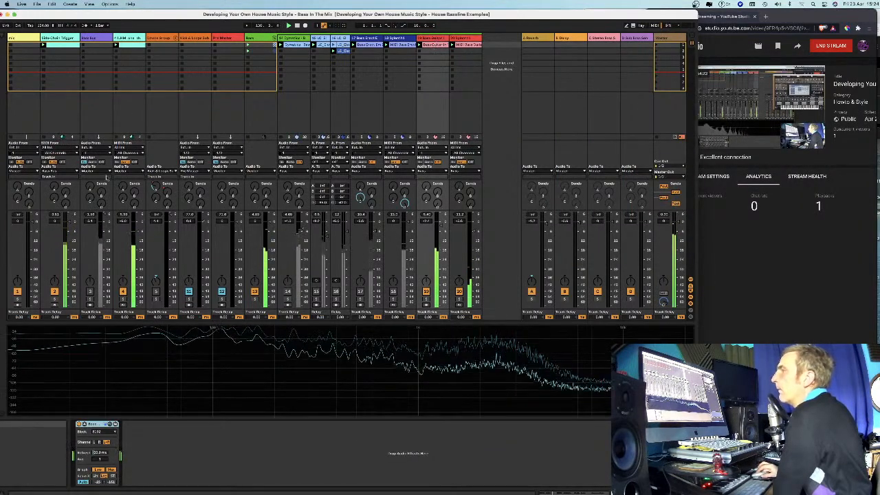
key(super+alt+b)
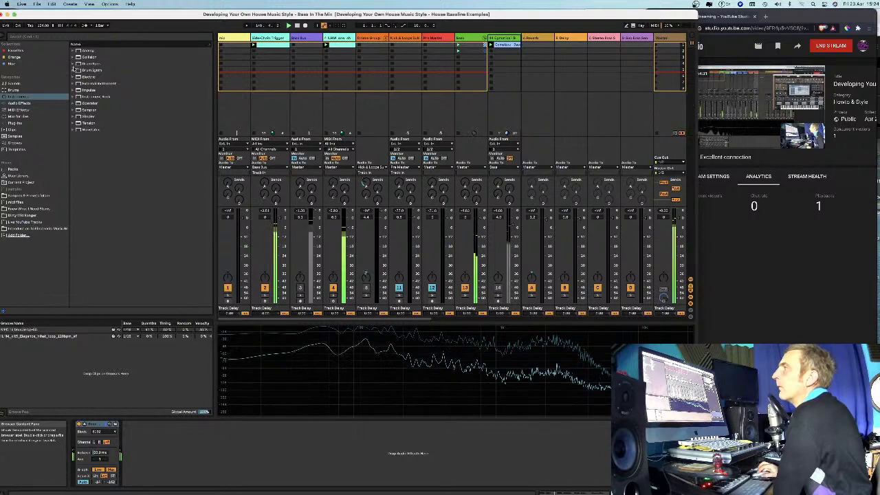
click(14, 103)
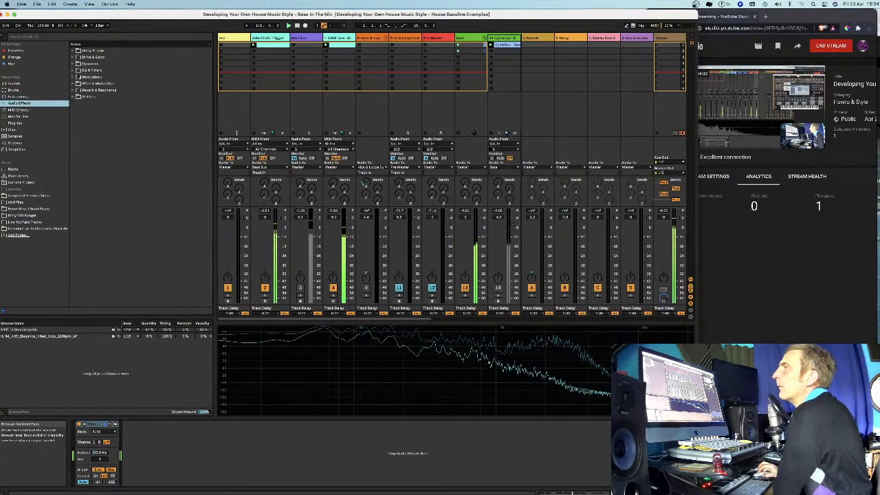
click(73, 70)
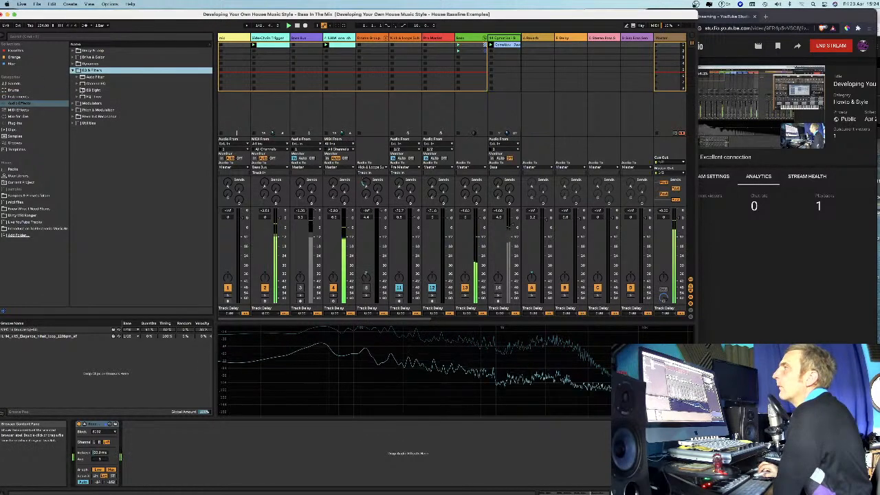
click(86, 90)
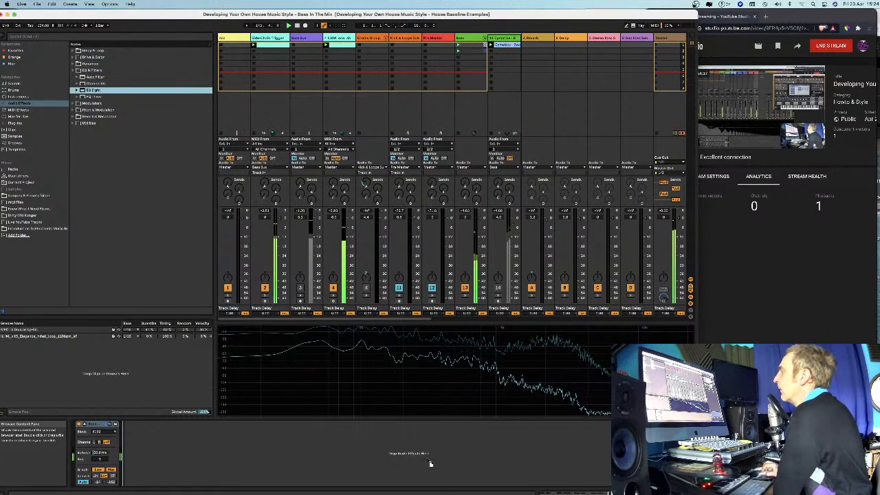
drag(333, 455, 330, 453)
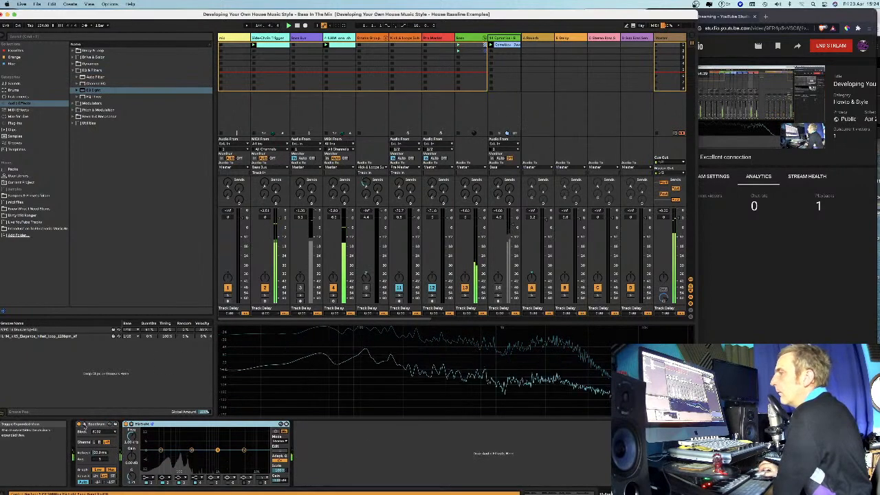
drag(95, 424, 306, 437)
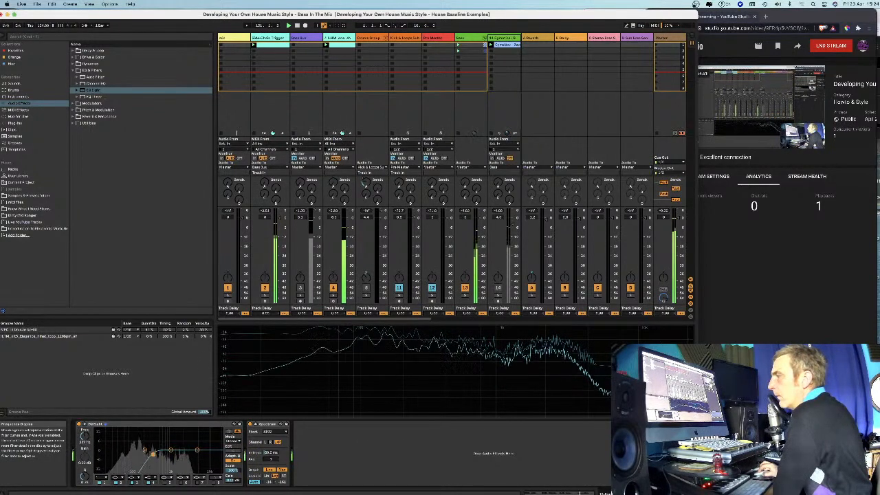
Roll off the bass guitar's low end with the EQ Eight low-cut filter and solo bass layer tracks 19 and 20.
drag(155, 454, 135, 453)
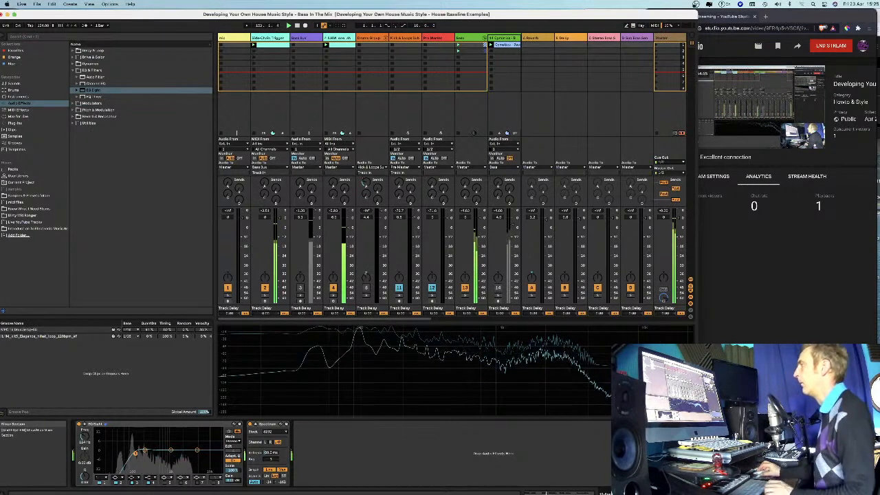
key(super+alt+b)
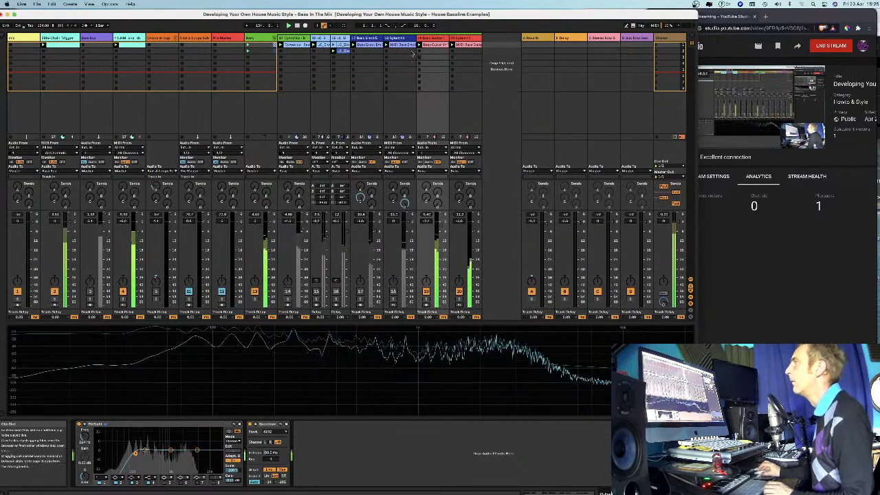
click(426, 301)
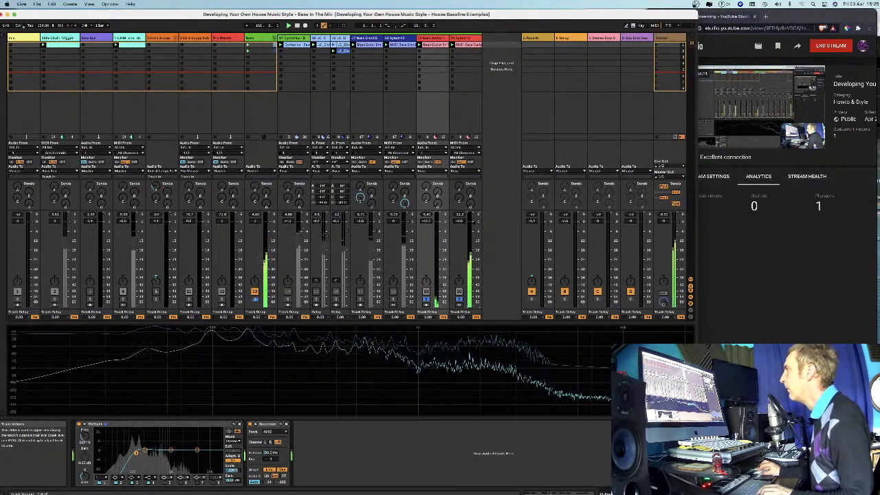
Choose a waveform for Oscillator A1 in the Sylenth1 on track 20 while the bass layers are soloed.
click(467, 43)
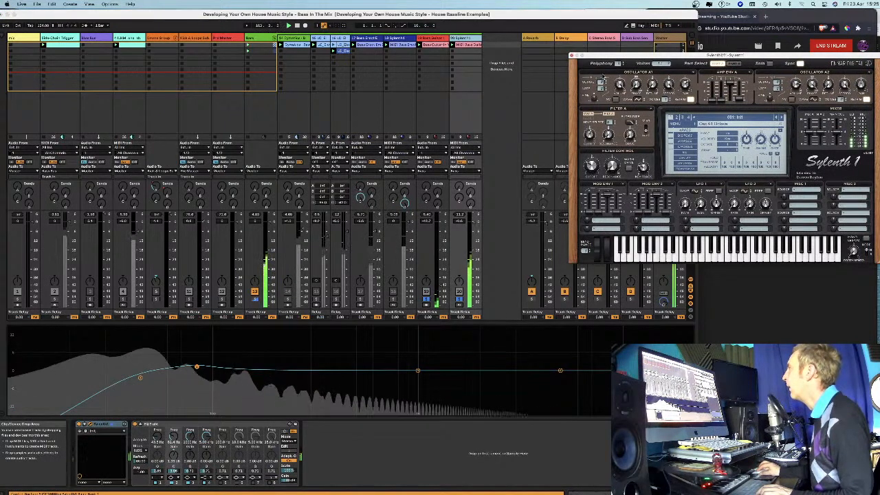
click(638, 99)
click(649, 106)
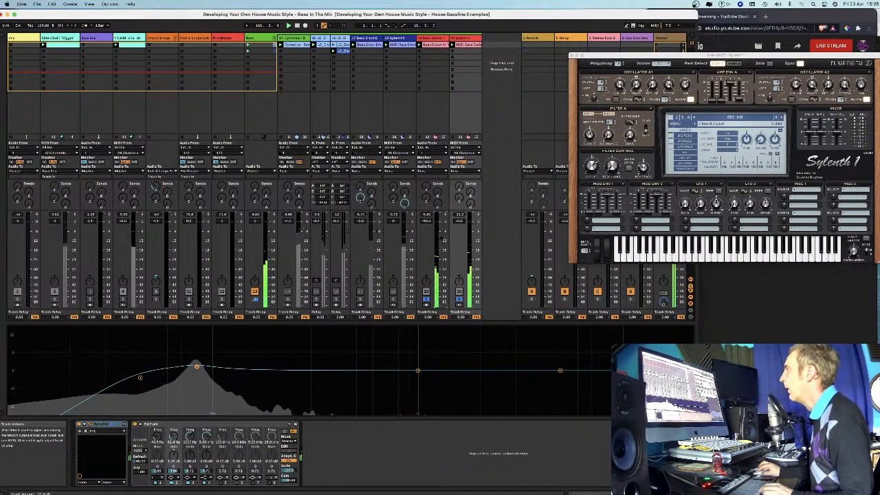
Fine-tune the bass guitar's volume on track 19, end the solo and close the Sylenth1 window.
drag(441, 238, 441, 237)
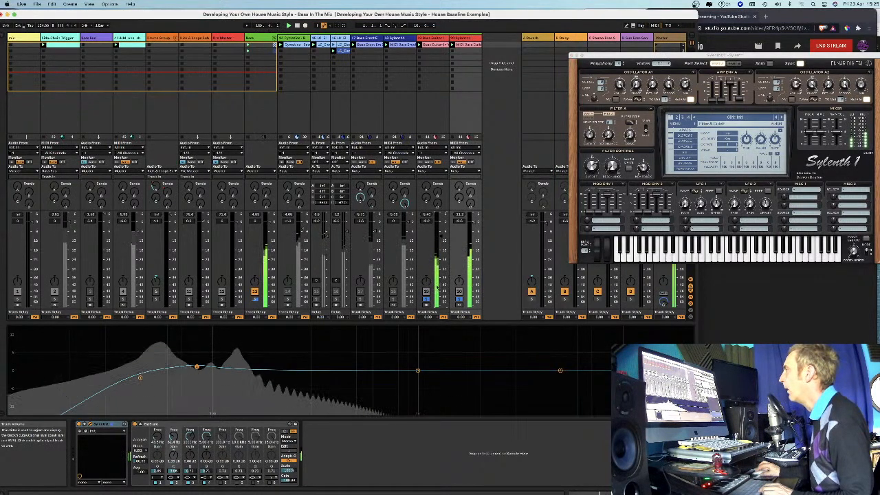
click(429, 300)
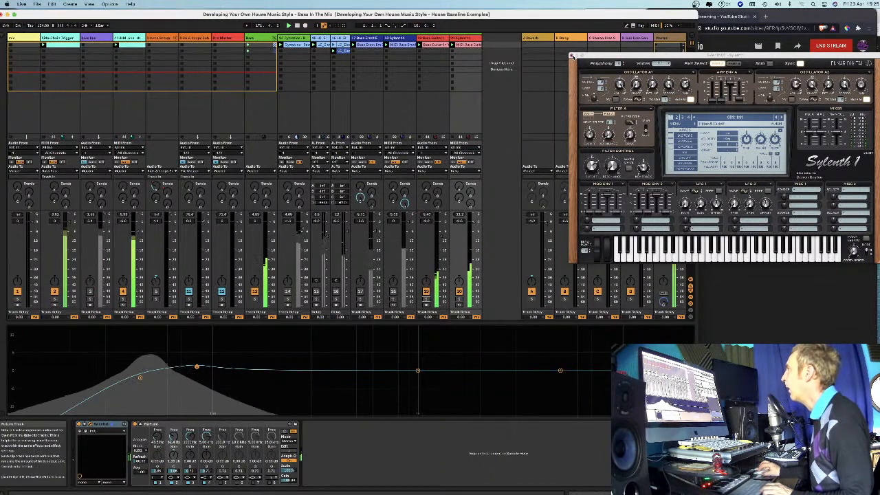
click(573, 56)
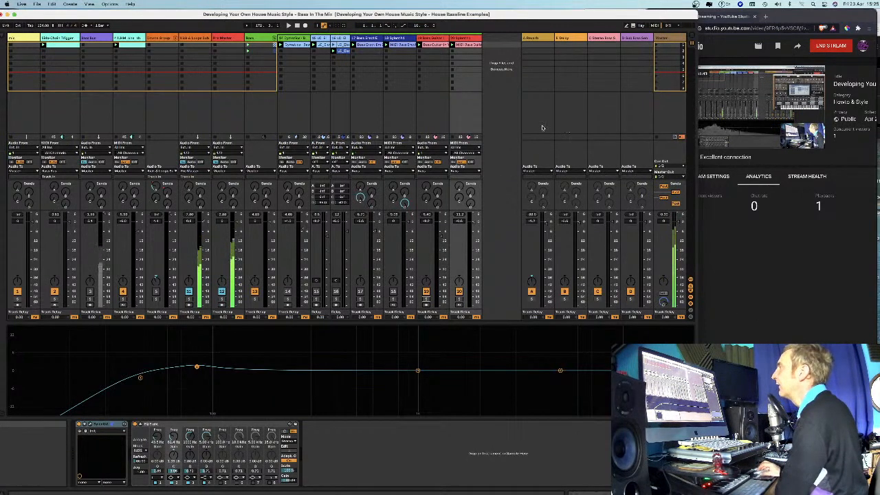
Deactivate tracks 19 and 20 and activate the Sylenth1 bass on track 18 instead, with the browser showing.
click(253, 39)
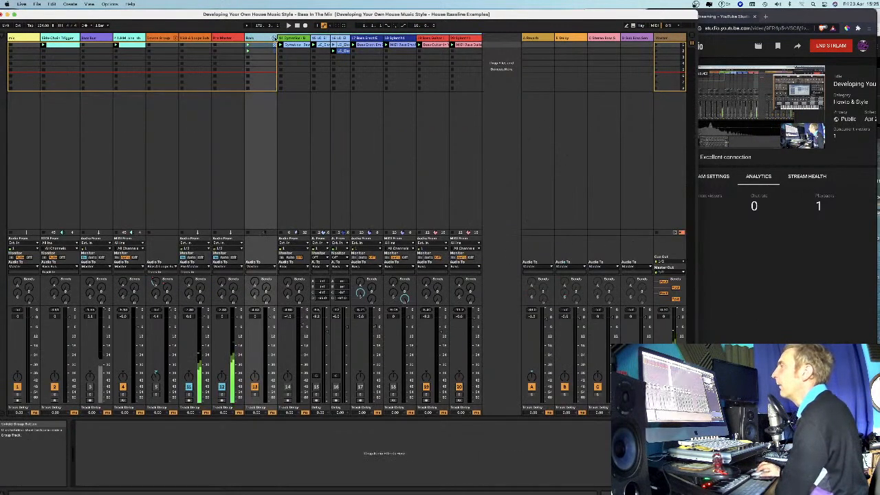
click(360, 74)
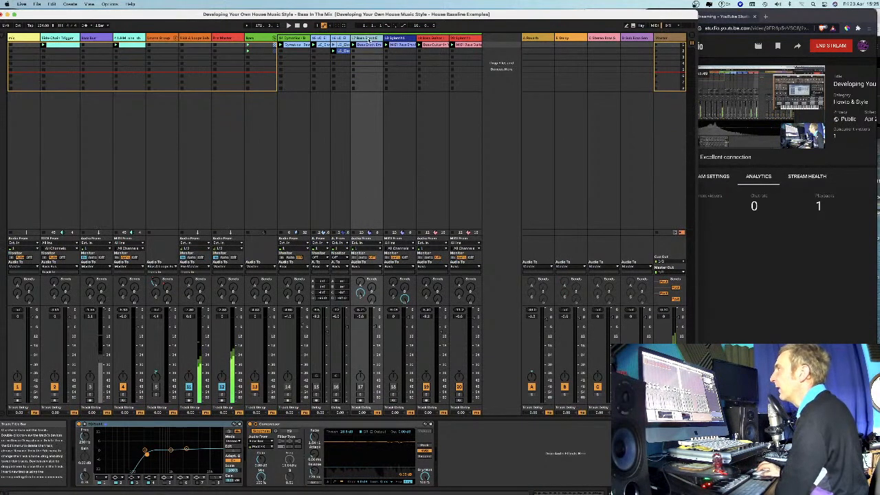
click(3, 36)
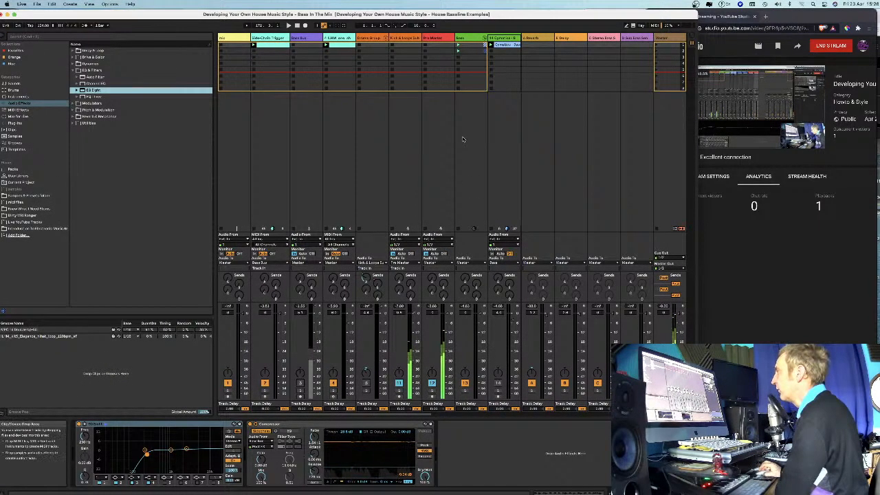
scroll(463, 140, right, 5)
scroll(462, 139, right, 2)
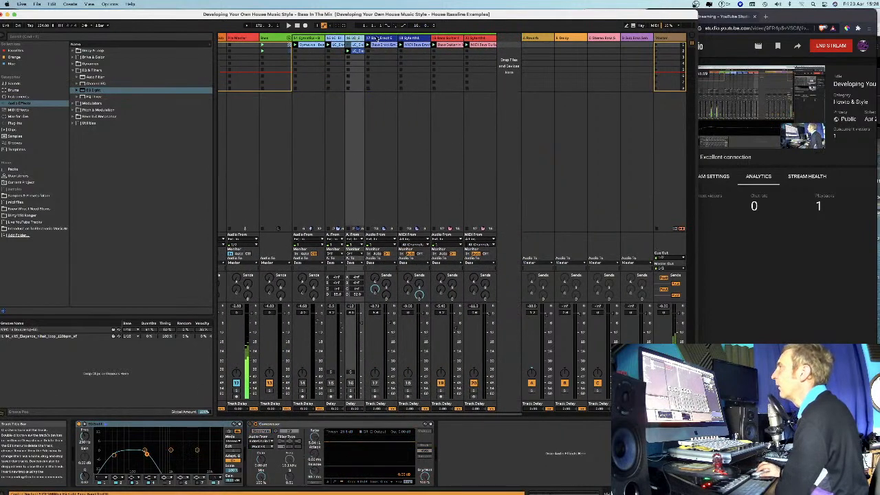
click(421, 39)
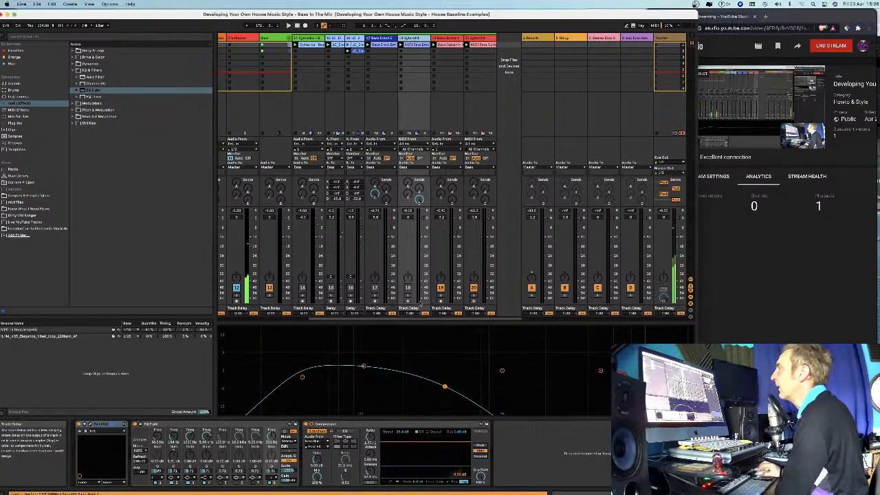
click(440, 288)
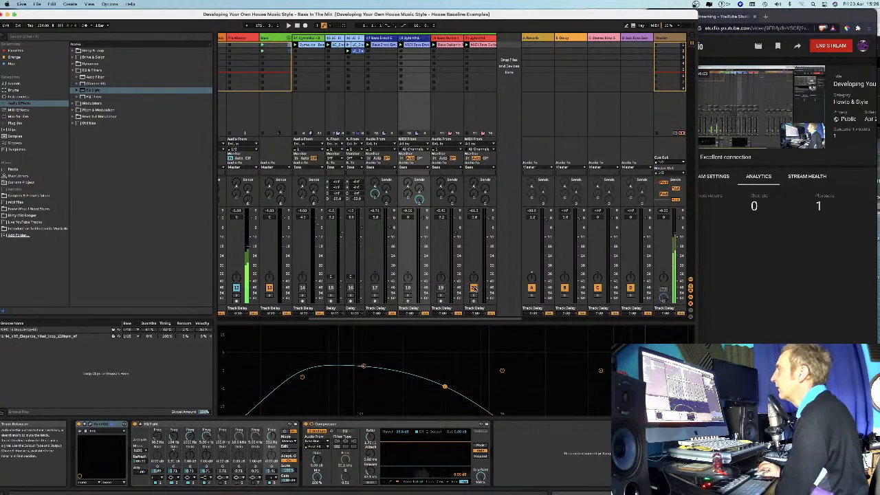
click(473, 288)
click(408, 288)
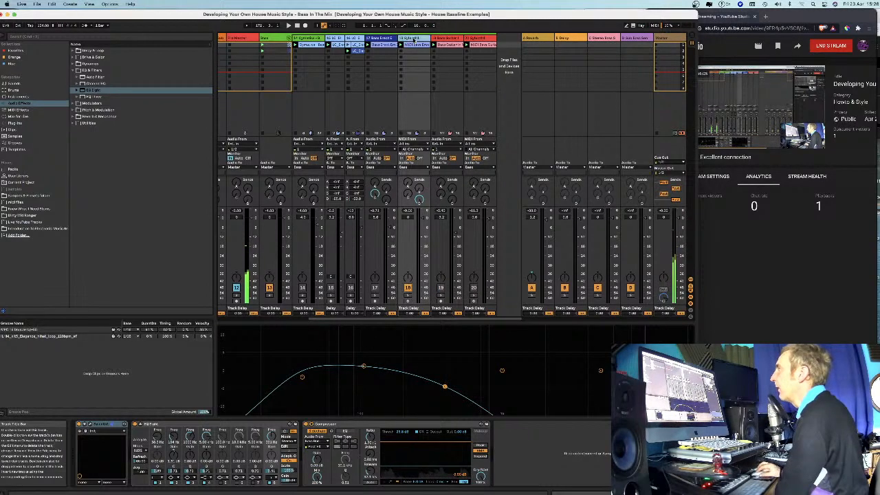
Add a second Compressor from the Dynamics effects to the end of track 18's device chain.
click(90, 64)
drag(95, 71, 512, 447)
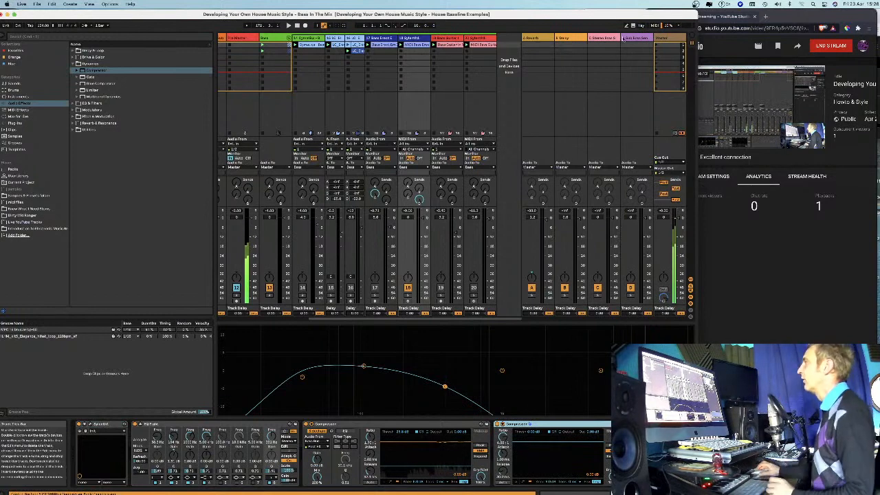
Insert a new return track and load the Compressor's Brick Wall preset onto it.
right_click(640, 38)
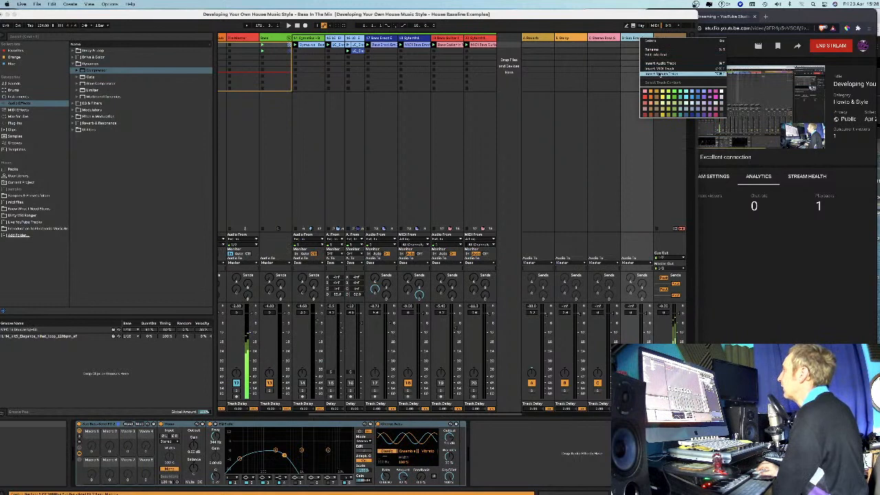
click(660, 74)
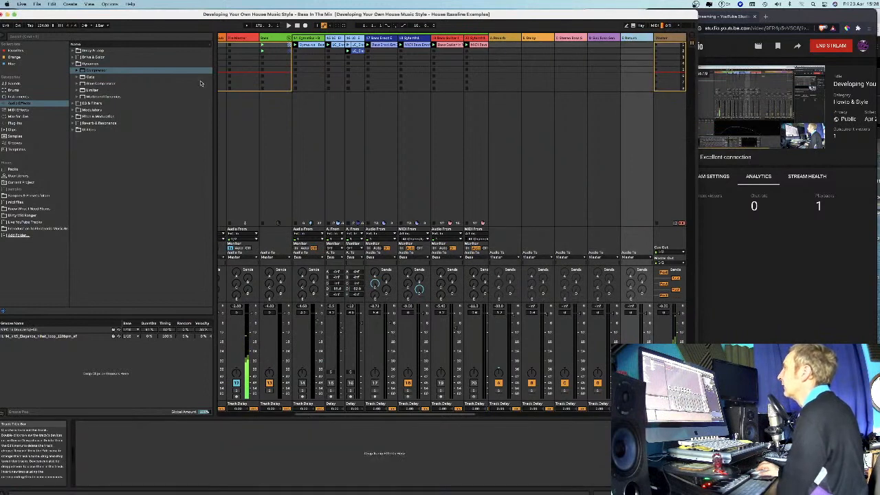
click(77, 84)
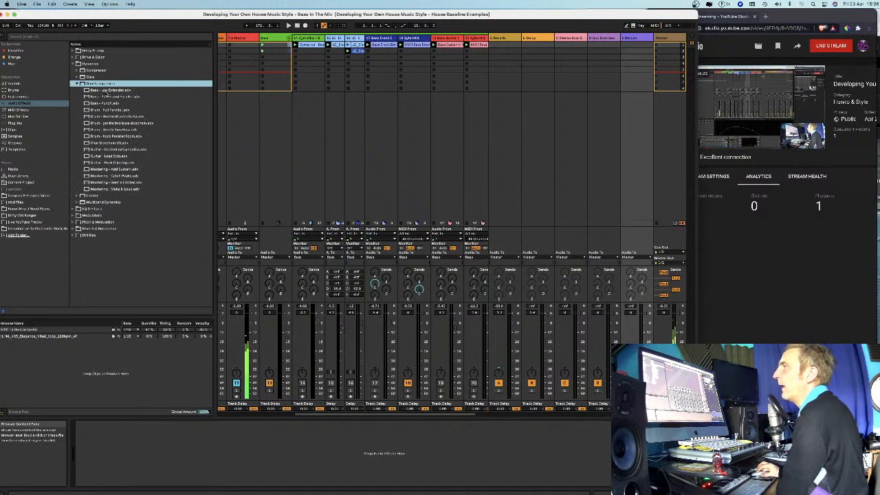
click(91, 98)
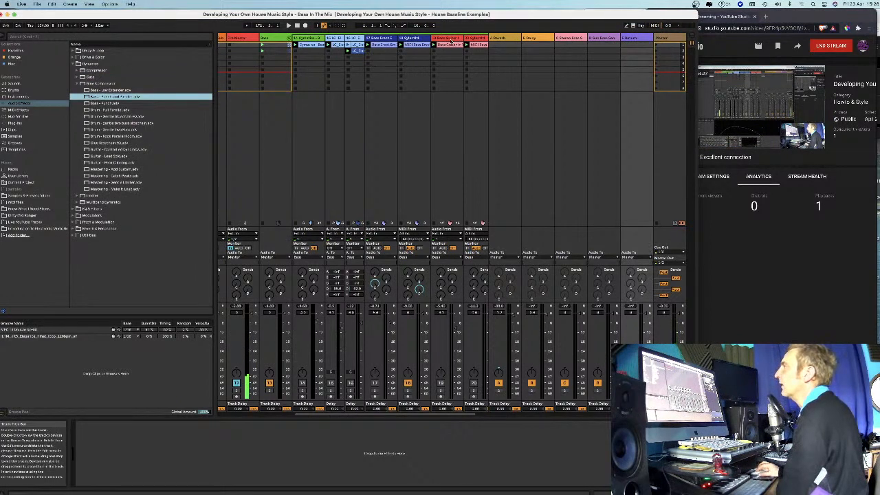
click(387, 39)
click(413, 43)
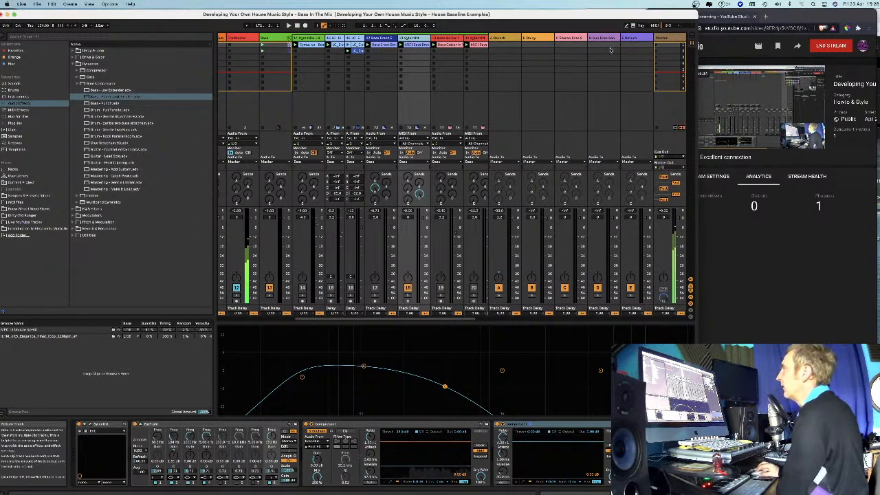
click(629, 38)
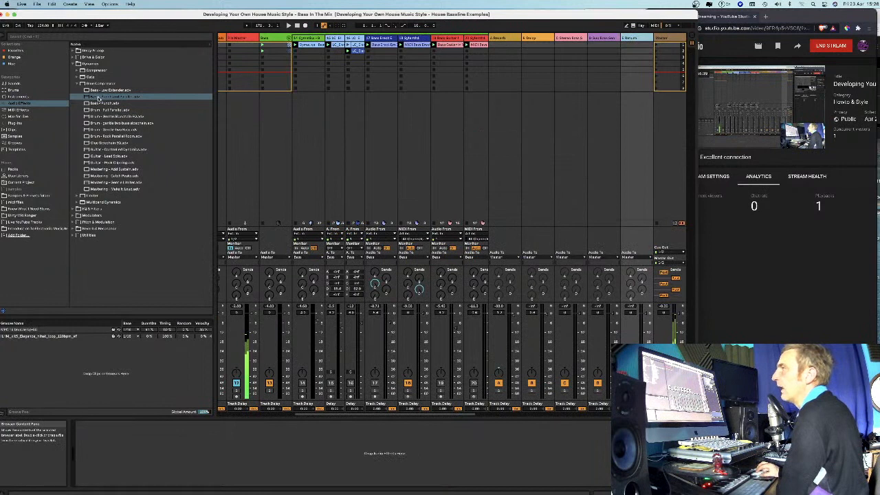
click(76, 71)
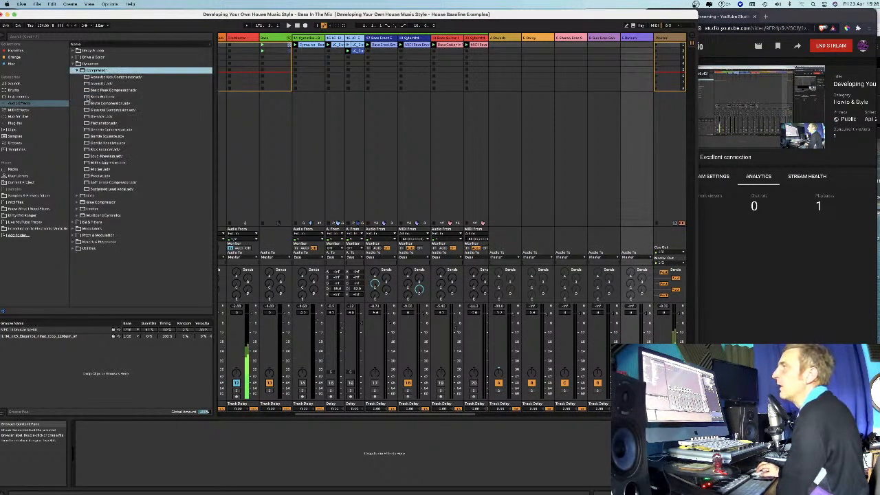
mouse_move(88, 99)
mouse_down()
mouse_move(214, 456)
mouse_move(209, 465)
mouse_up()
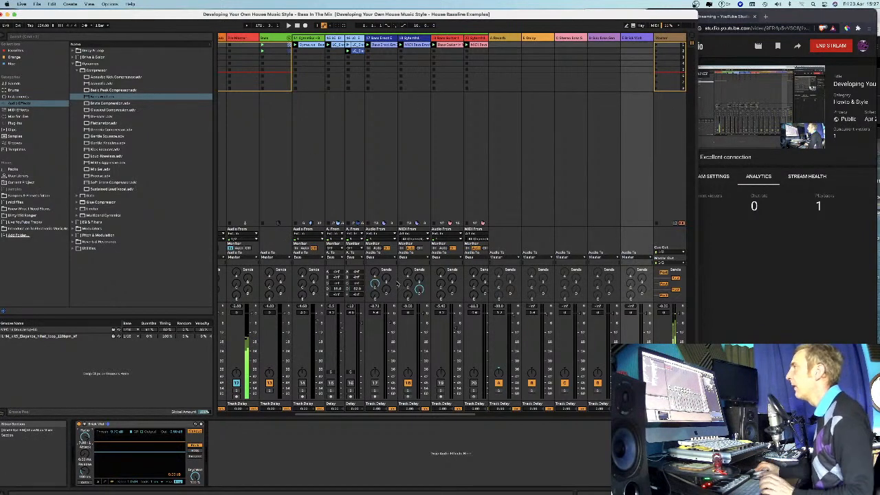
Check the live stream page briefly, and play the Live Set with the Sylenth1 bass on track 18 selected.
scroll(314, 277, right, 2)
click(385, 38)
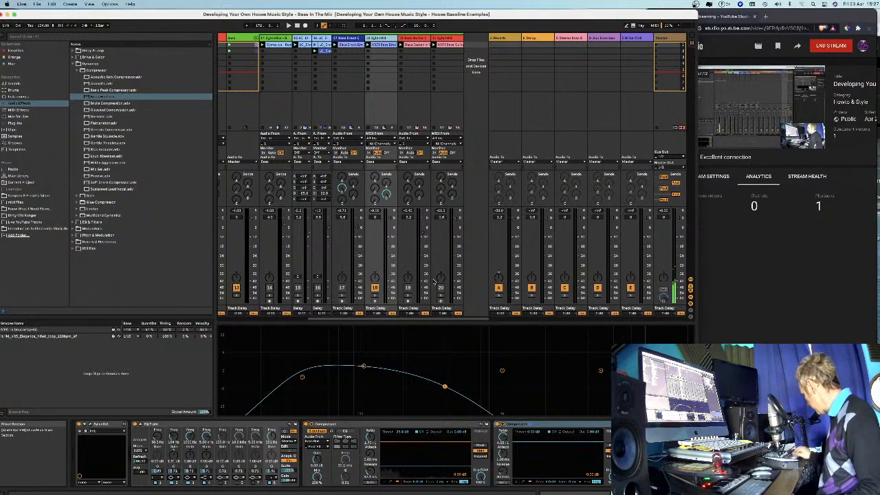
click(729, 17)
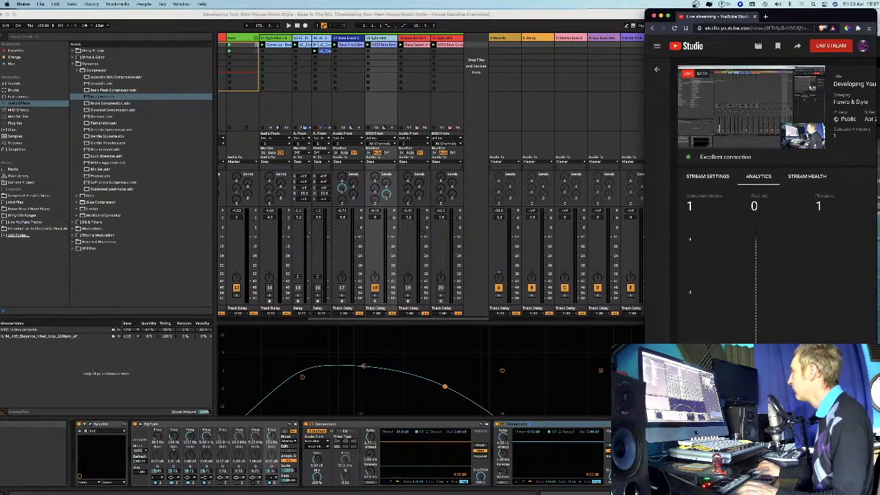
click(632, 15)
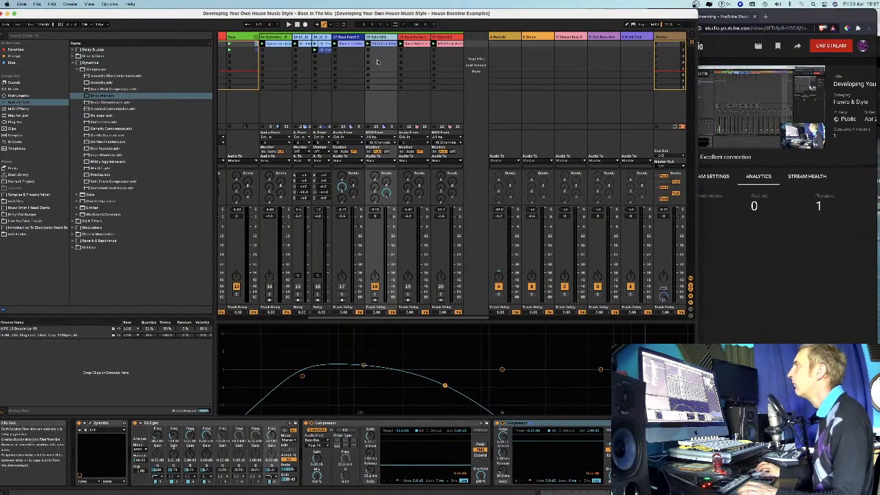
key(space)
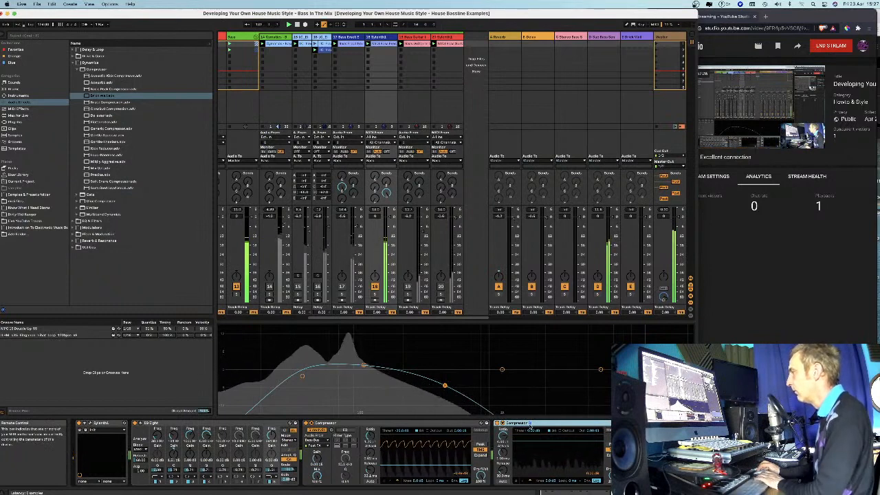
Delete the second Compressor from track 18 and raise the track's send to the Brick Wall return.
key(Delete)
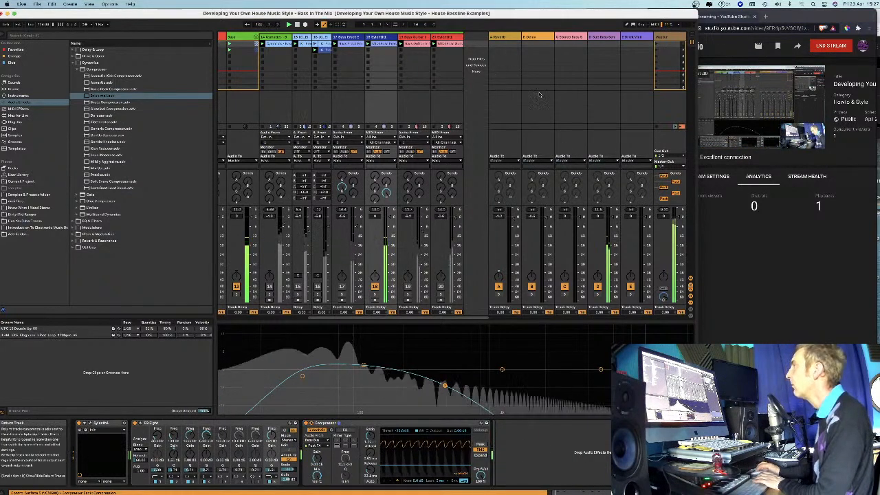
click(633, 37)
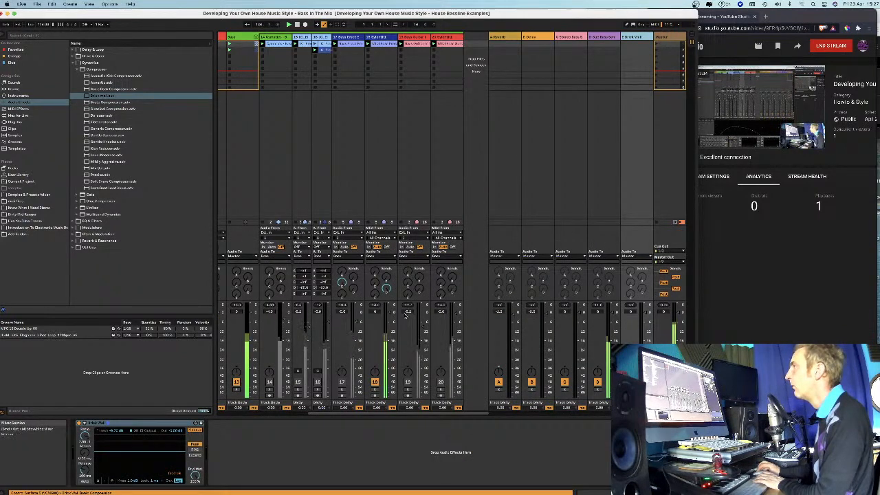
drag(376, 293, 375, 273)
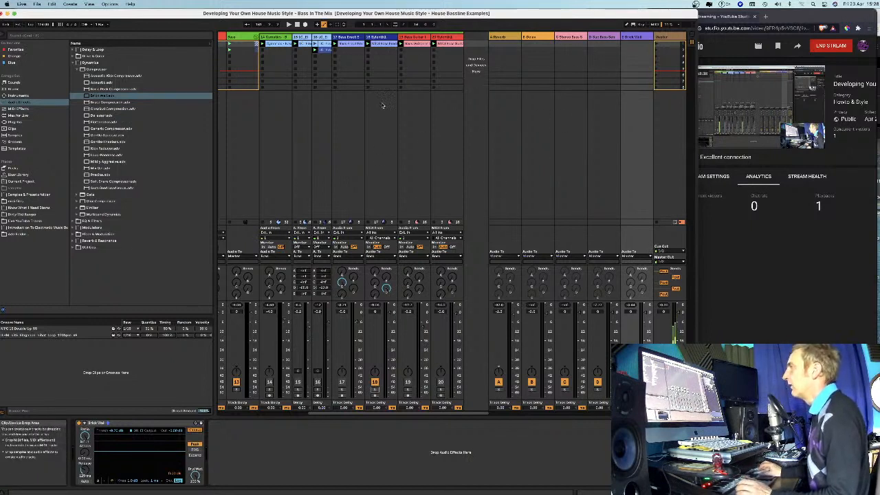
Load the Glue Compressor's Bass - Punch and Parallel preset at the end of track 18's chain and audition it with the track soloed.
click(381, 36)
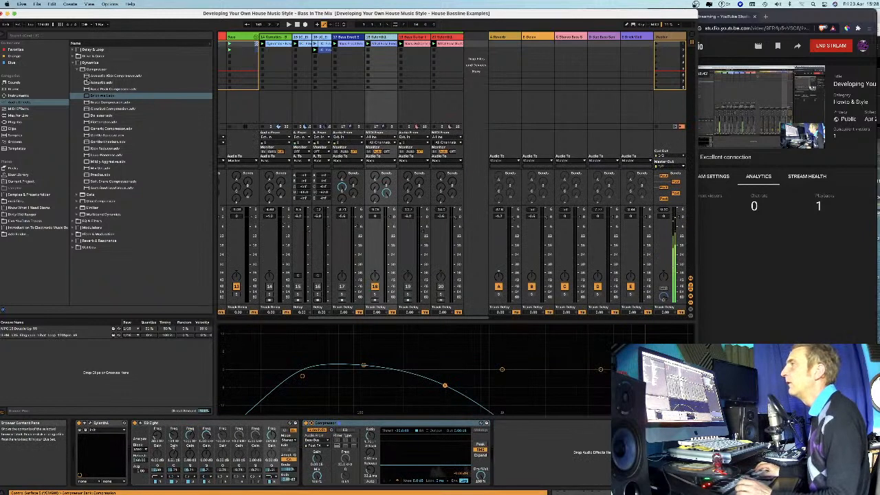
click(77, 202)
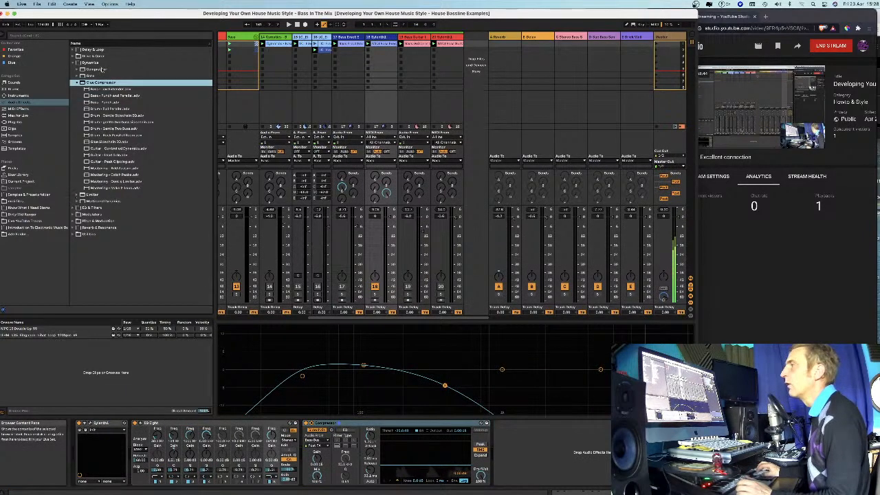
drag(88, 96, 378, 39)
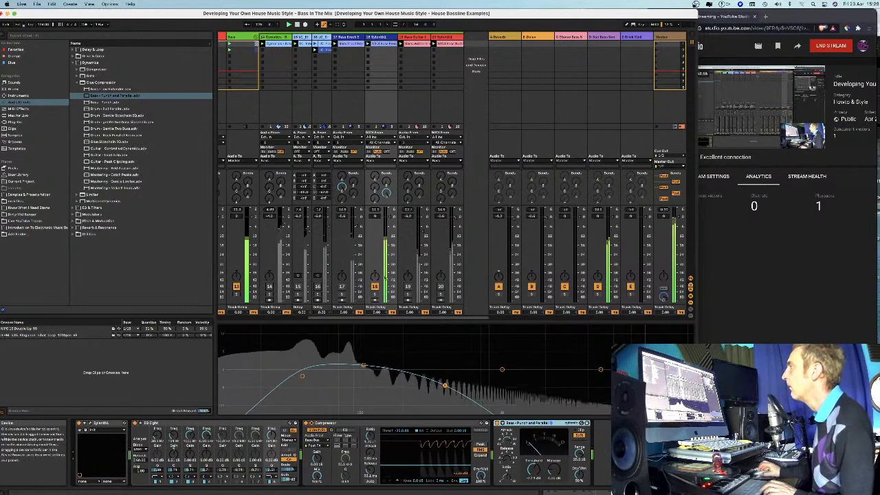
click(375, 295)
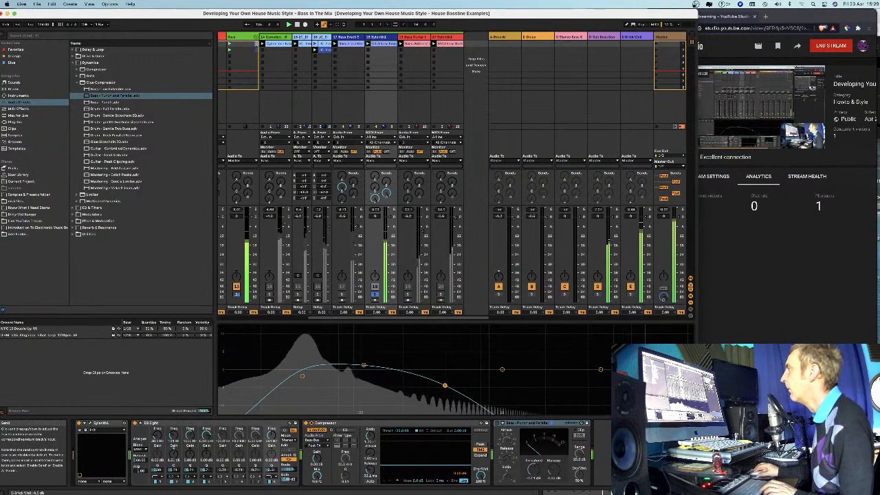
click(499, 423)
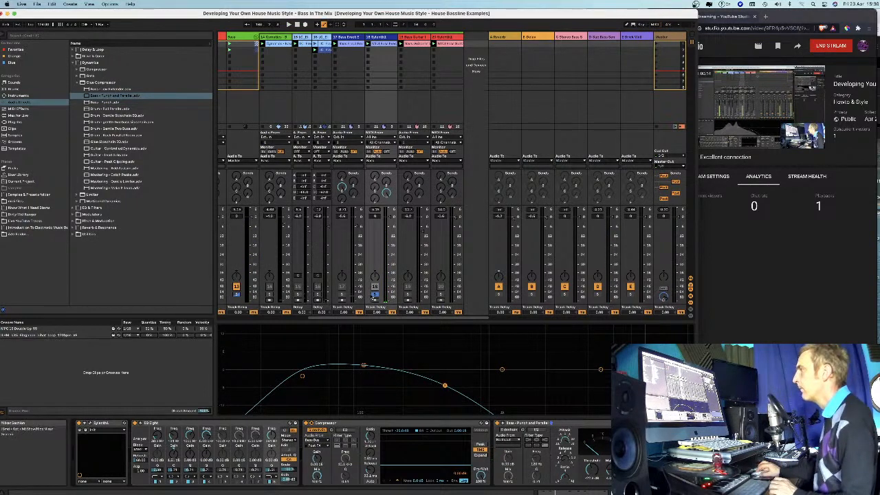
Check the Brick Wall return's device and slightly raise track 18's send to that return.
click(635, 38)
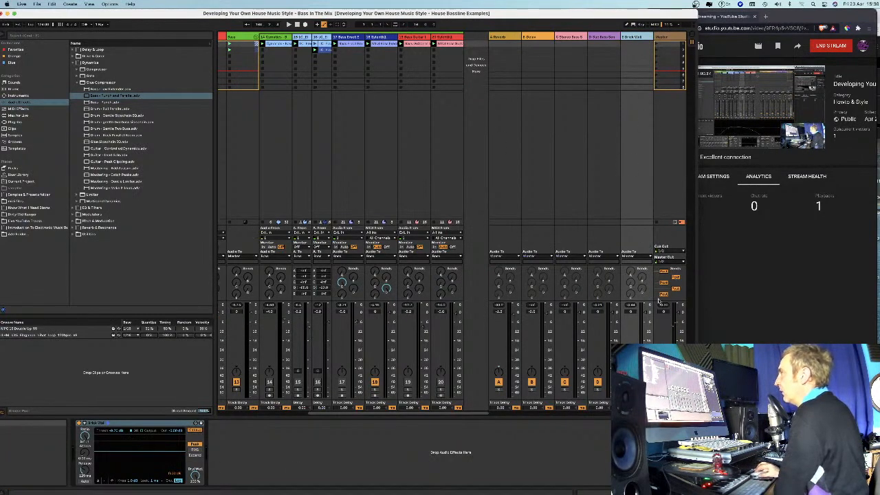
click(381, 40)
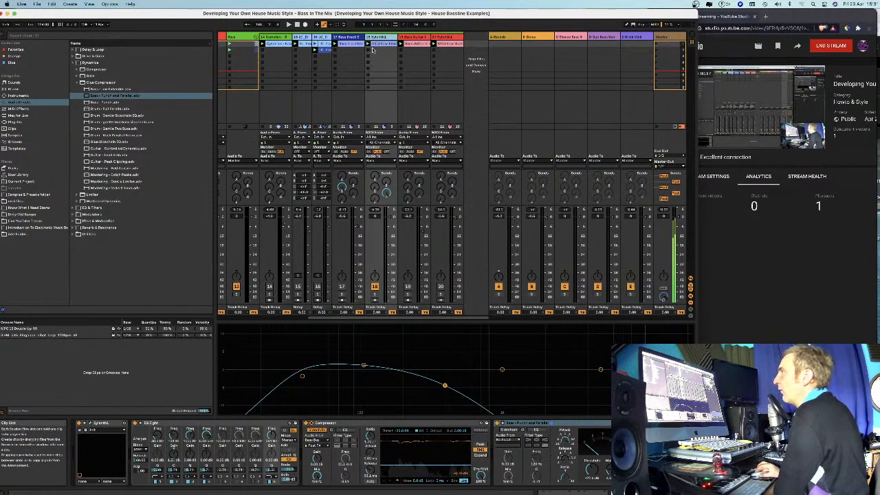
drag(375, 200, 375, 196)
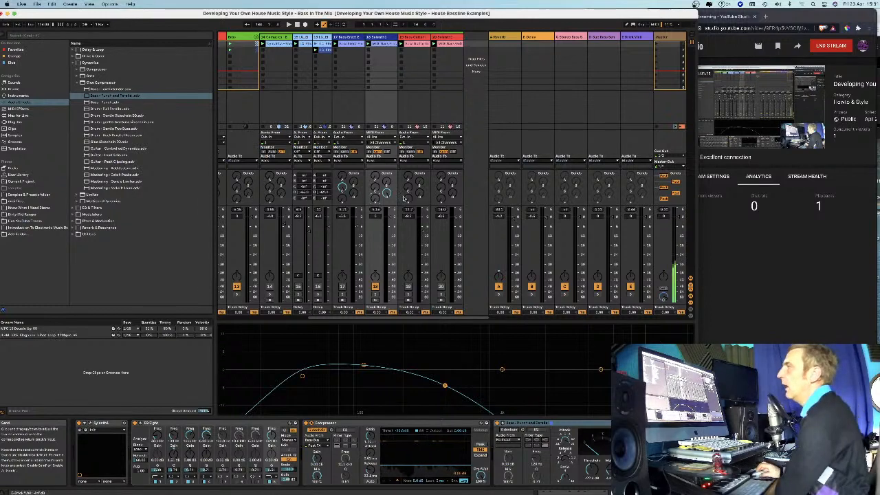
Compare the device chains of bass guitar track 17, Sylenth1 track 18 and the sub bass return.
scroll(401, 200, left, 1)
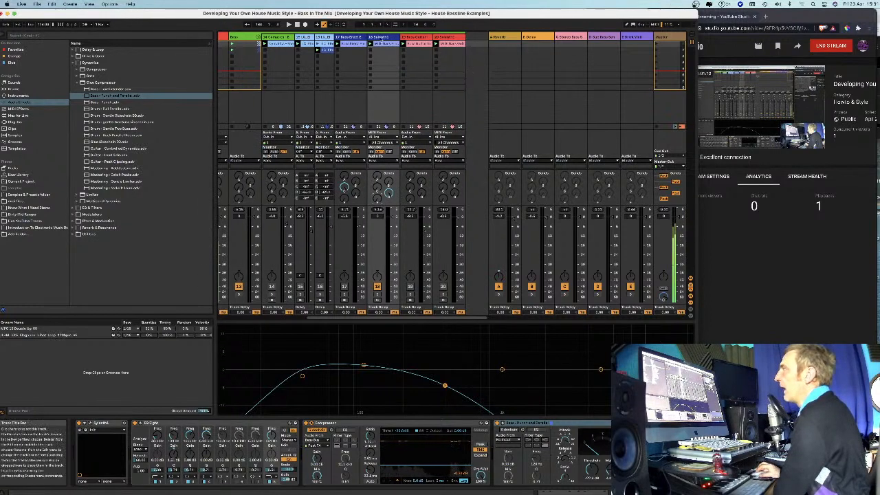
scroll(378, 48, left, 1)
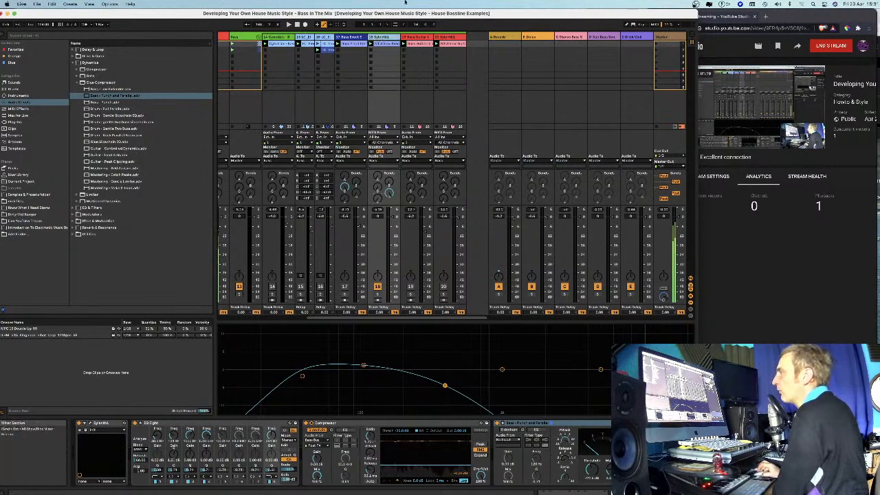
click(353, 37)
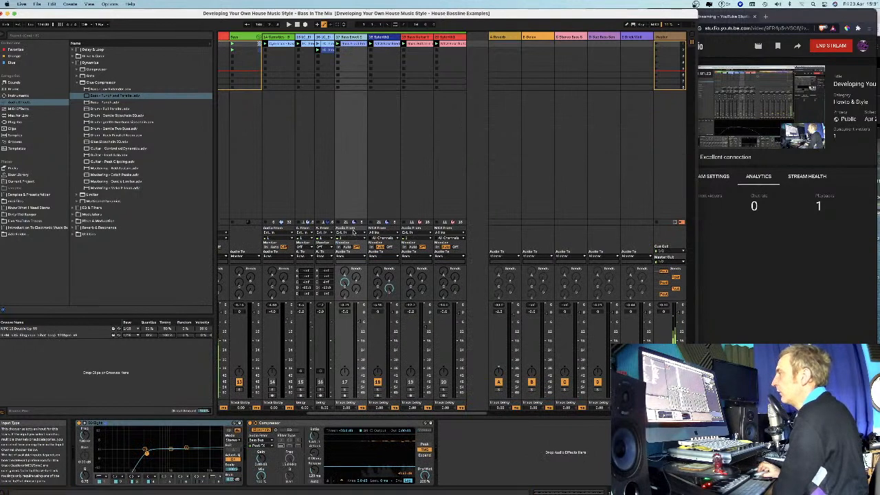
click(386, 35)
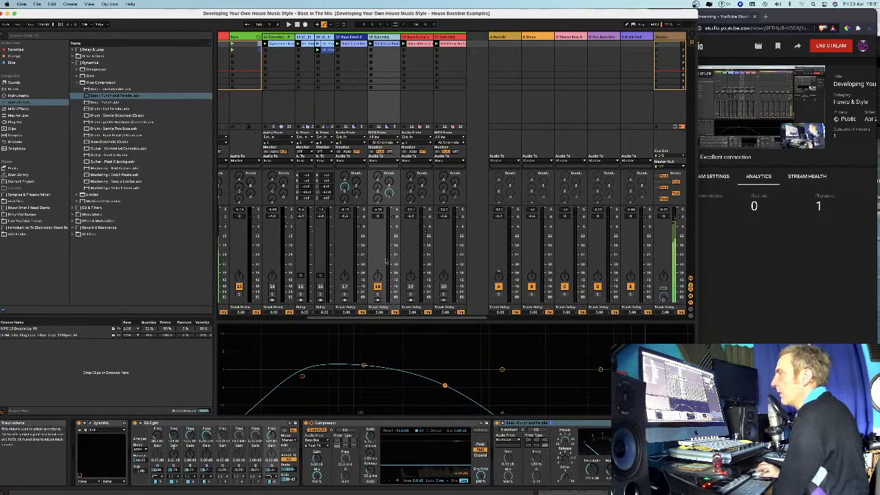
click(606, 40)
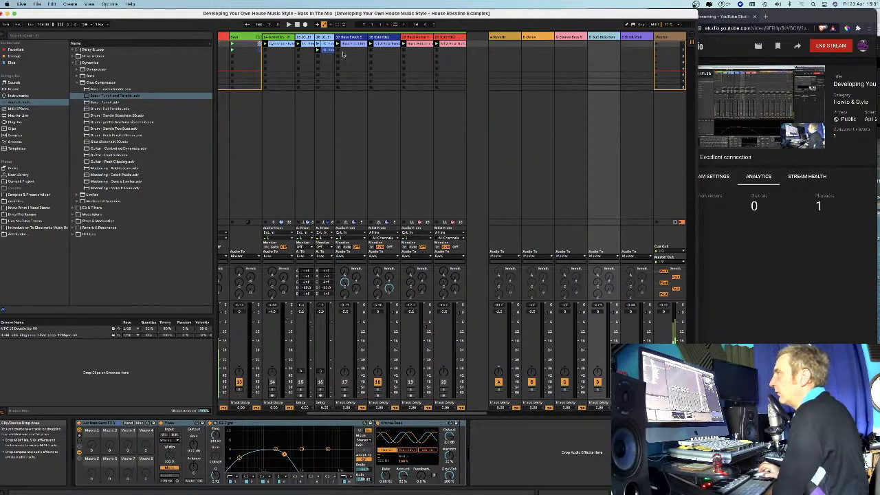
click(371, 43)
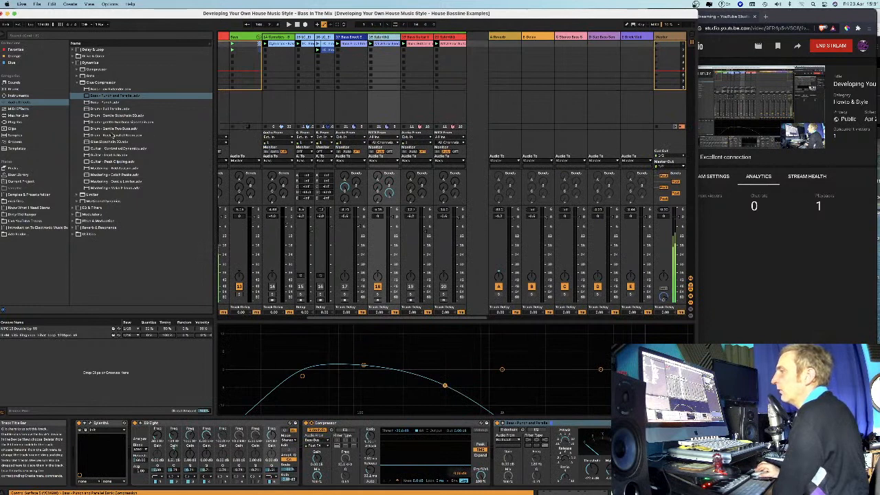
Insert the Utility's Bass Mono preset between Sylenth1 and EQ Eight on track 18.
click(74, 235)
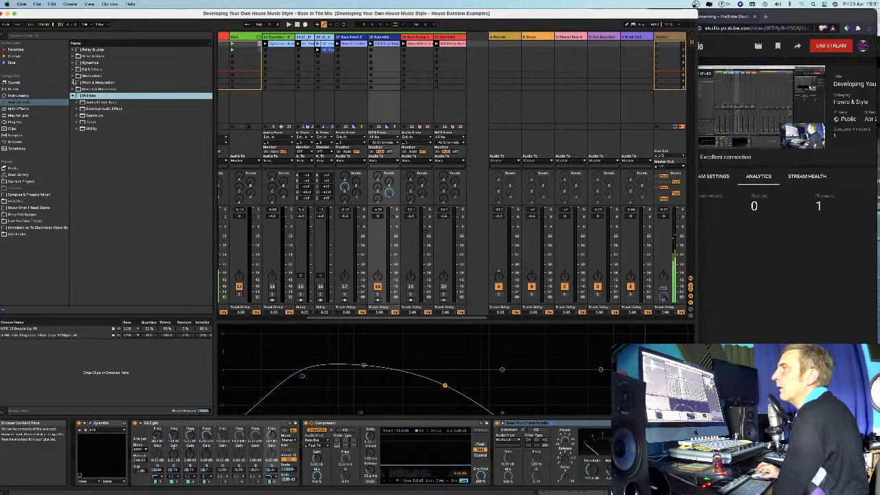
click(76, 128)
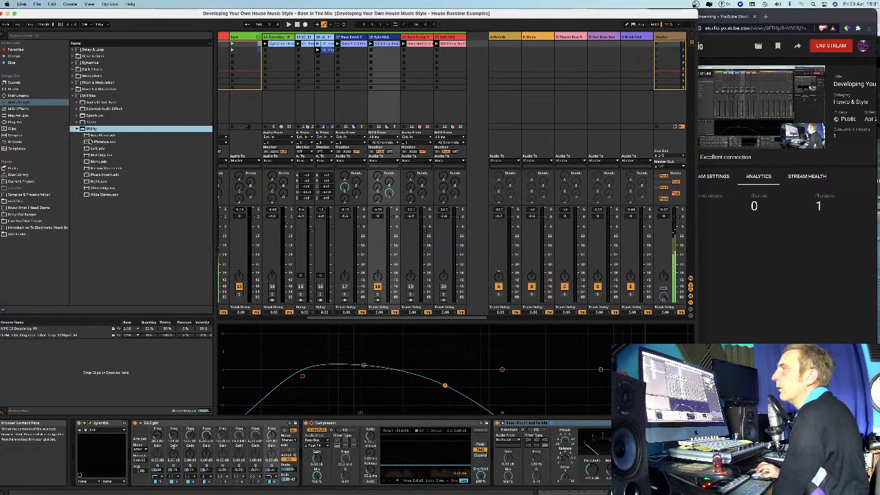
drag(89, 135, 128, 467)
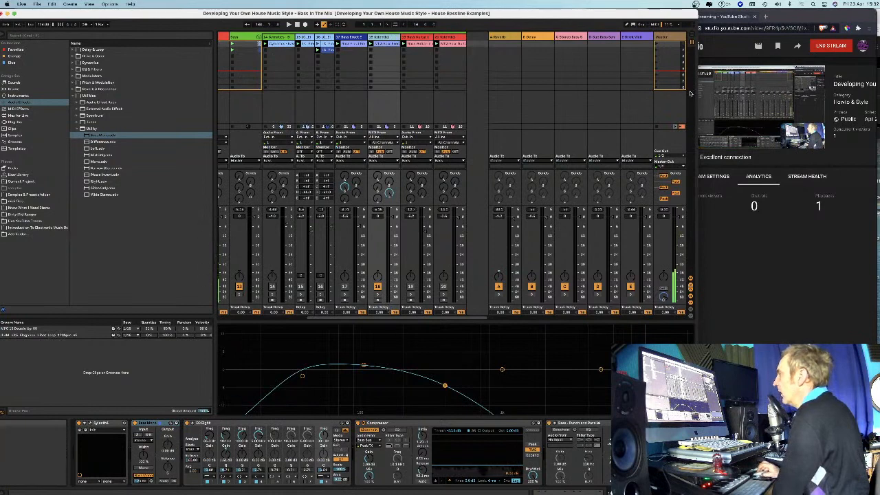
Review the effects on the Brick Wall and sub bass return tracks.
click(634, 37)
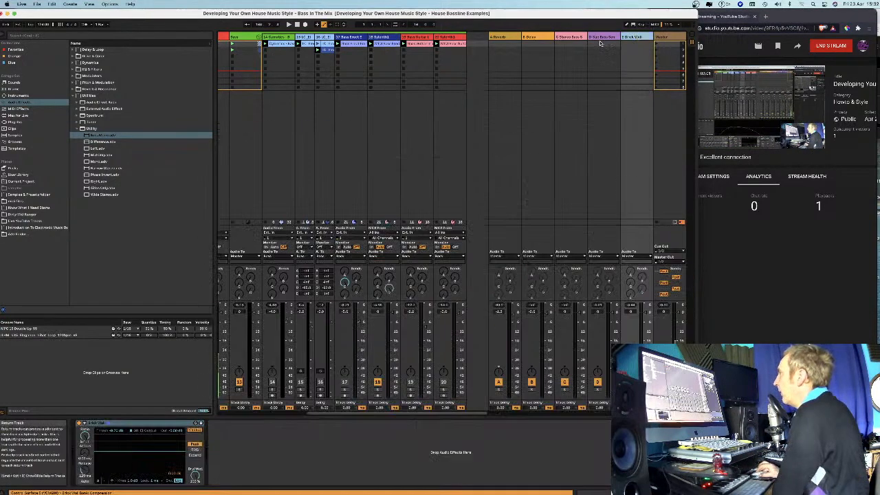
click(600, 336)
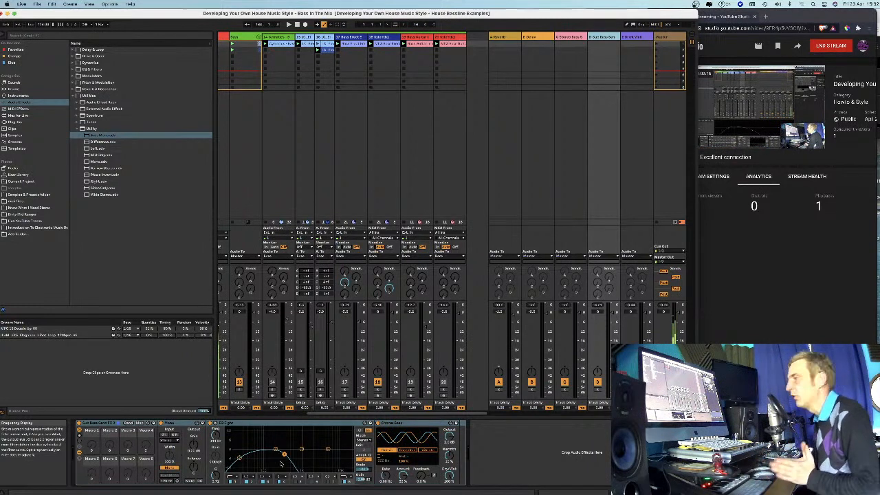
scroll(403, 80, right, 1)
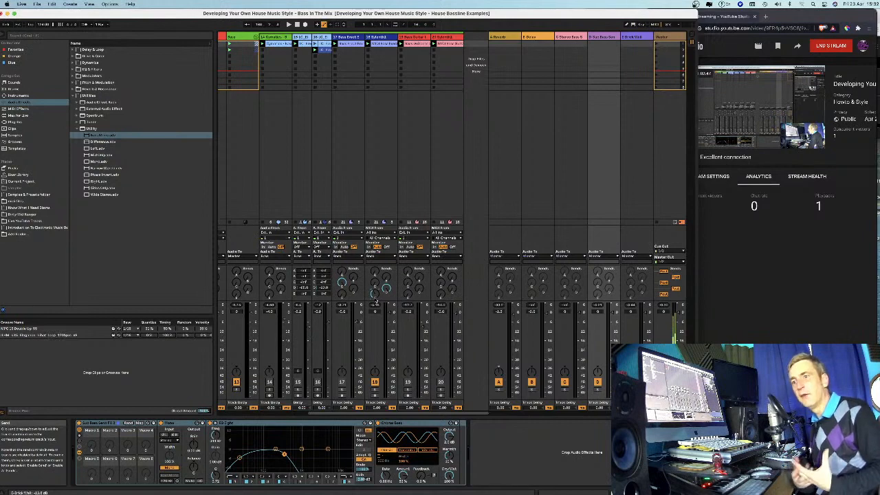
Open track 18's Sylenth1 window, place it clear of the track's mixer controls, and lower amp envelope A's release.
click(380, 37)
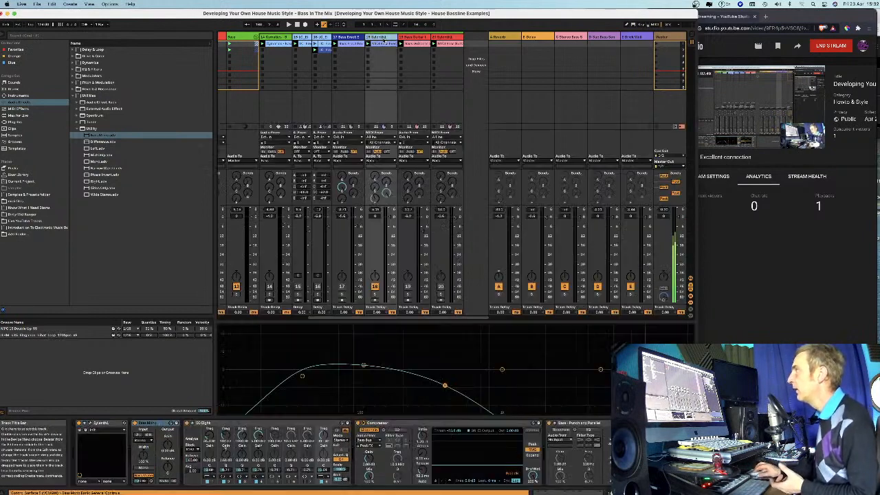
click(90, 423)
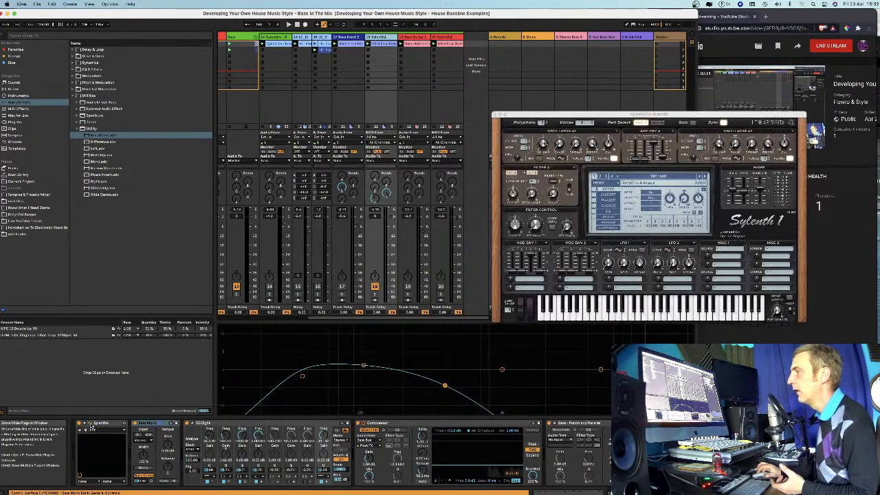
drag(652, 115, 521, 130)
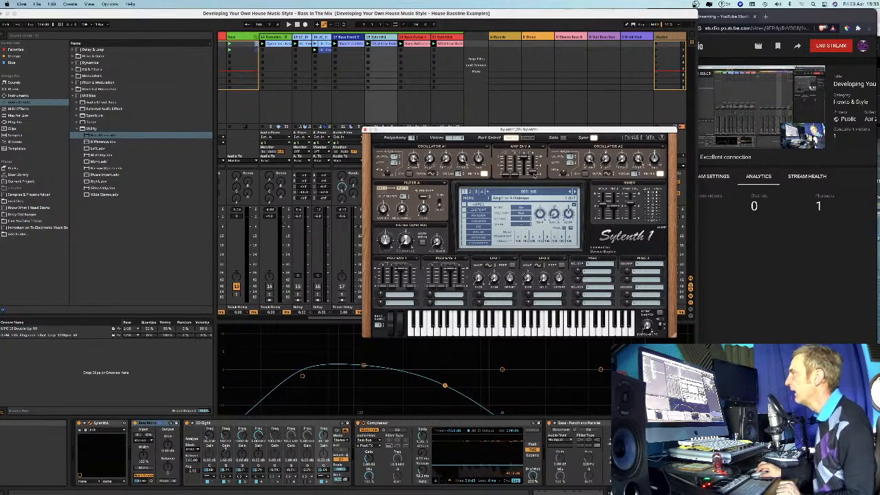
drag(534, 129, 658, 135)
drag(658, 177, 659, 193)
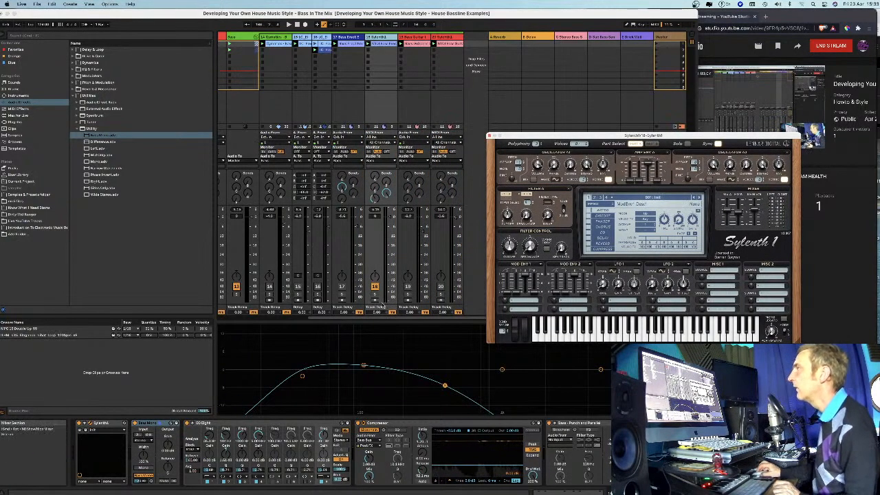
Solo track 18 and play the Live Set to audition the Sylenth1 amp envelope.
click(375, 295)
key(space)
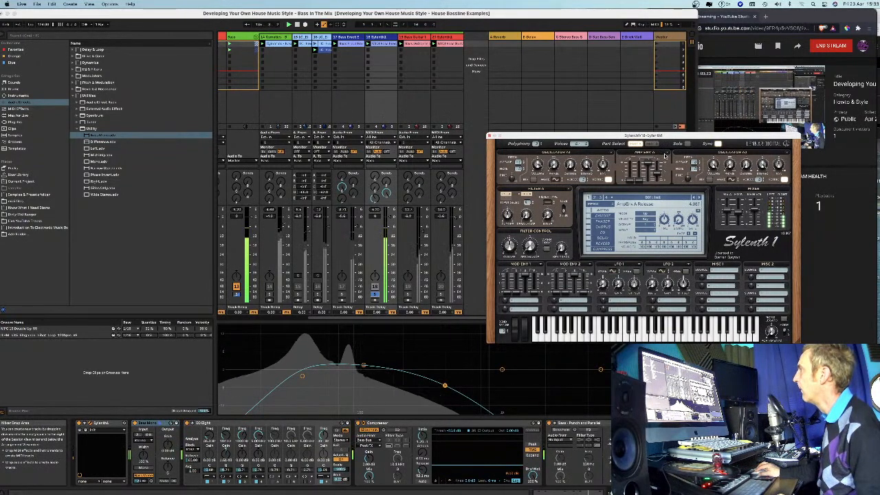
drag(665, 132, 671, 163)
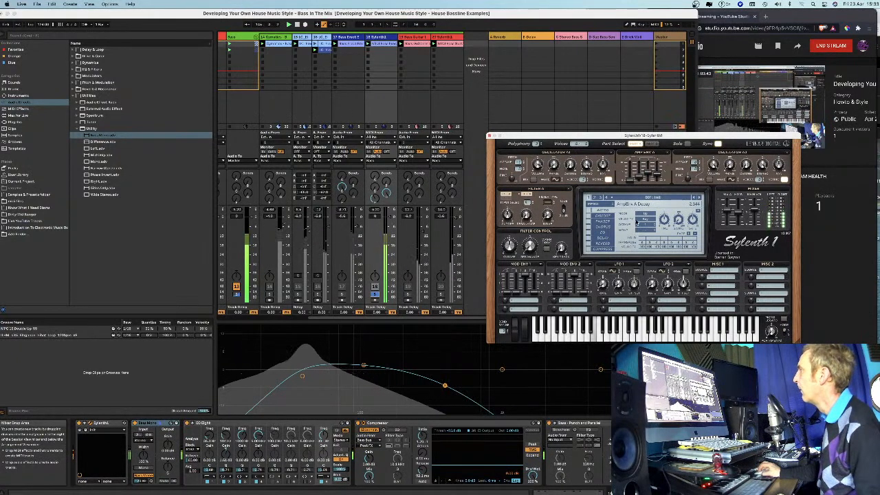
Adjust amp envelope A's decay and release while switching bass guitar track 17 in and out, leaving track 17 active.
click(342, 286)
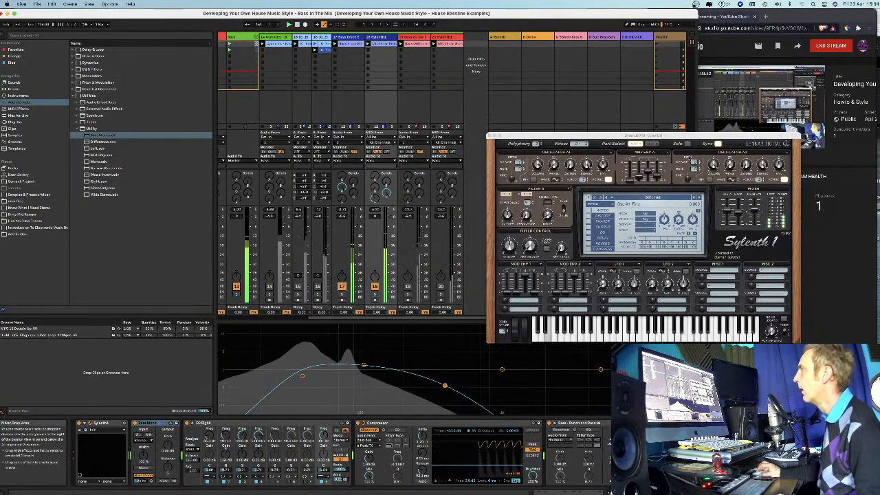
drag(641, 176, 641, 170)
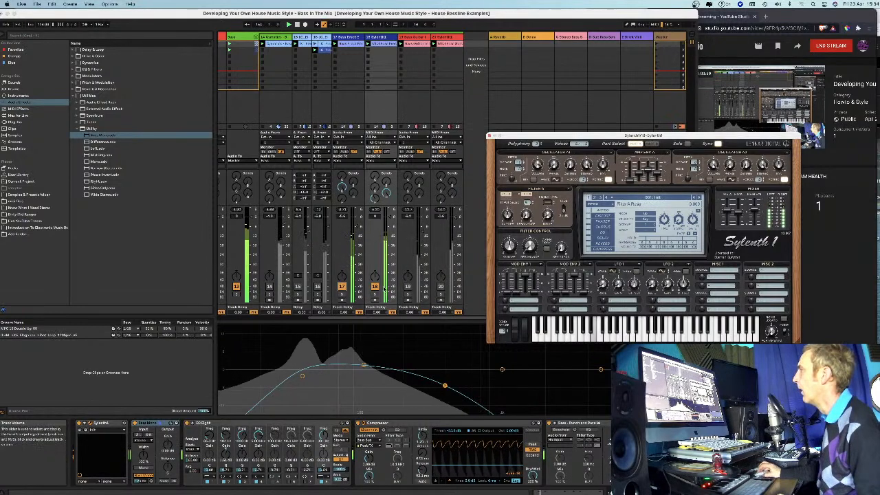
click(342, 287)
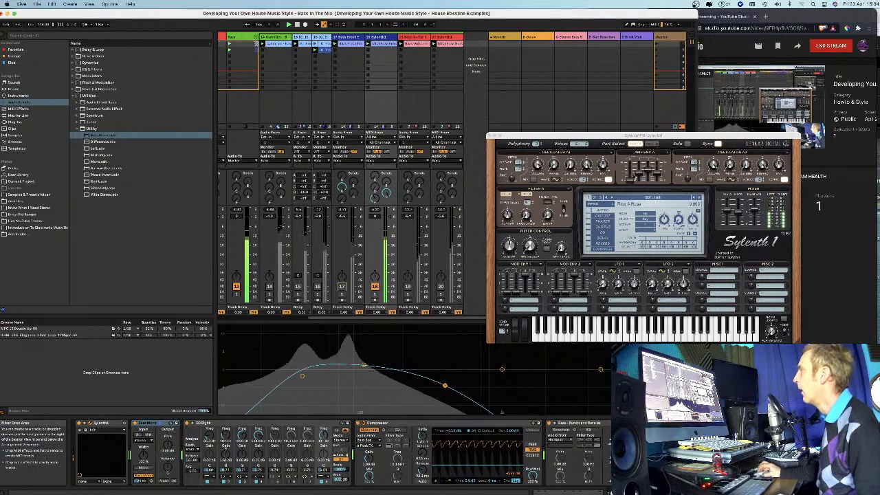
mouse_move(638, 175)
mouse_down()
mouse_move(639, 186)
mouse_move(639, 167)
mouse_up()
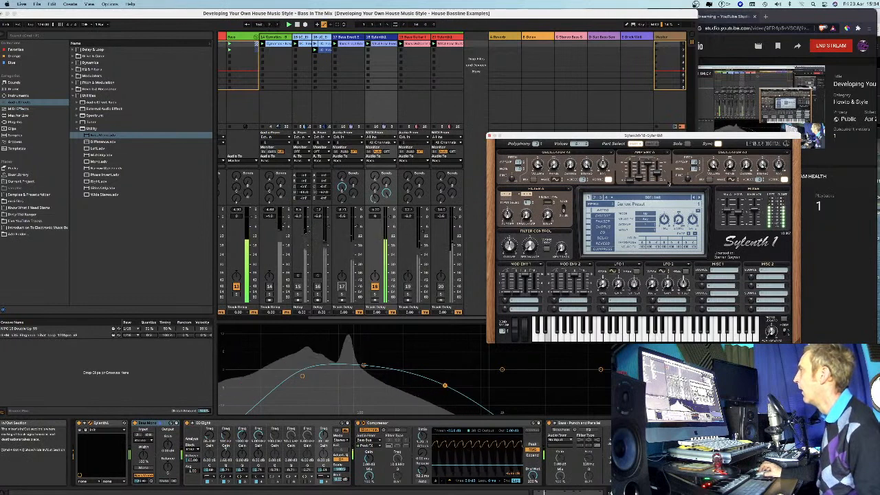
drag(658, 174, 658, 182)
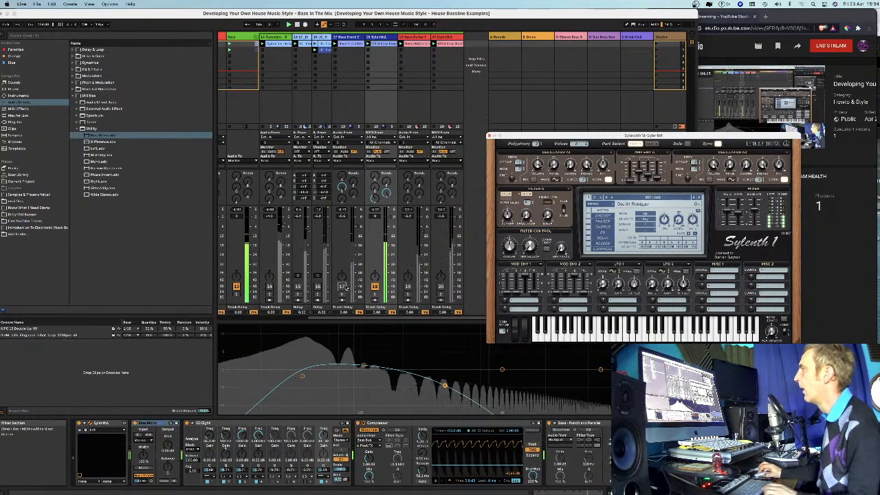
click(342, 286)
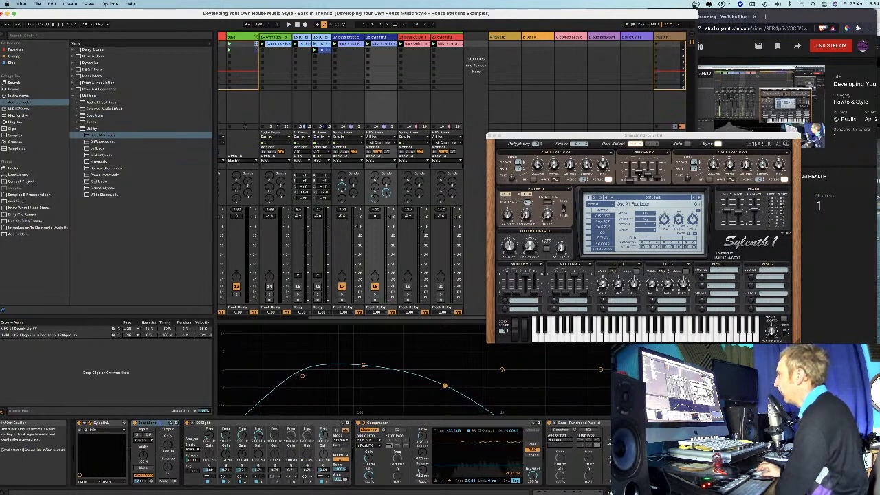
Raise amp envelope A's release slightly in Sylenth1, shift the plug-in window a little, and close it.
click(658, 180)
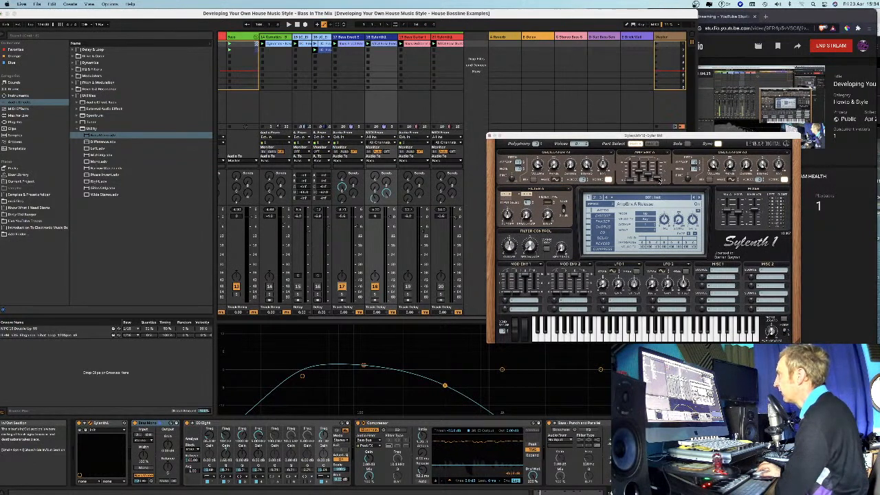
drag(658, 180, 660, 174)
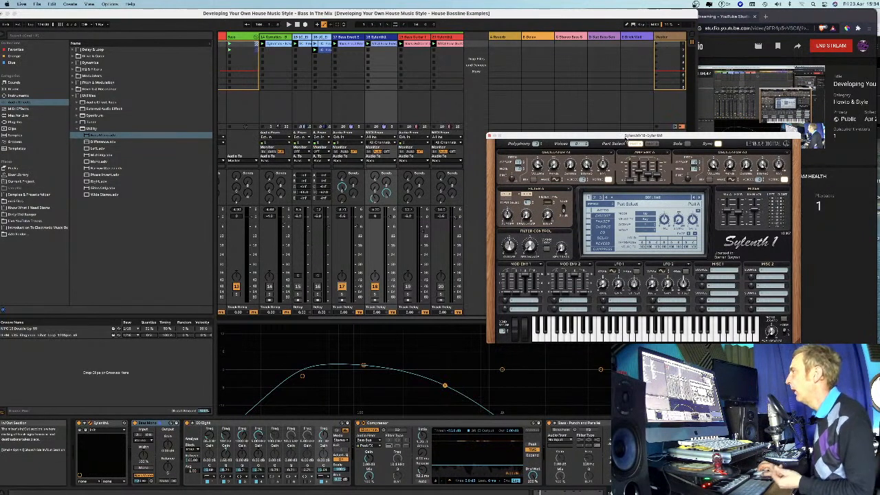
drag(625, 136, 619, 139)
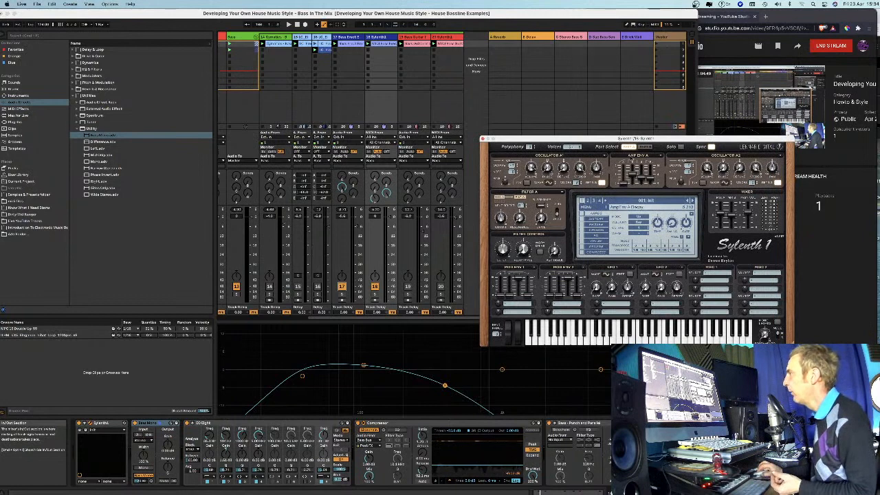
click(483, 138)
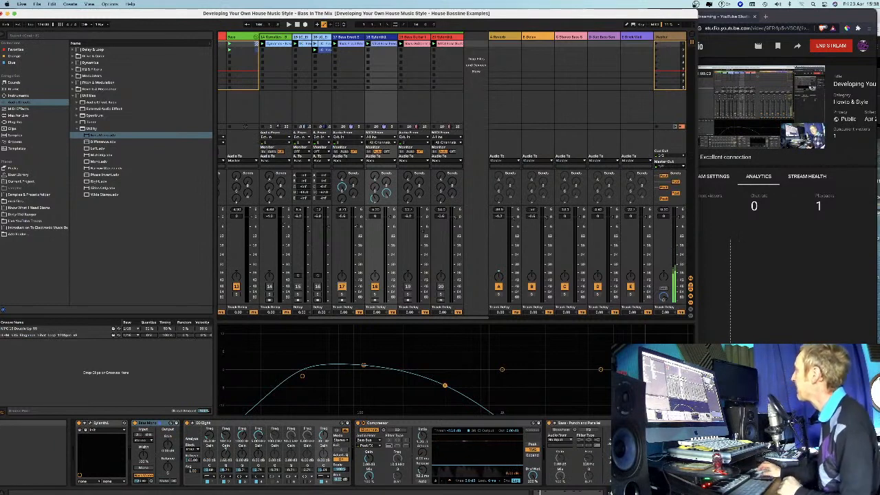
Switch to YouTube Studio in the browser and end the live stream, confirming the request.
click(822, 57)
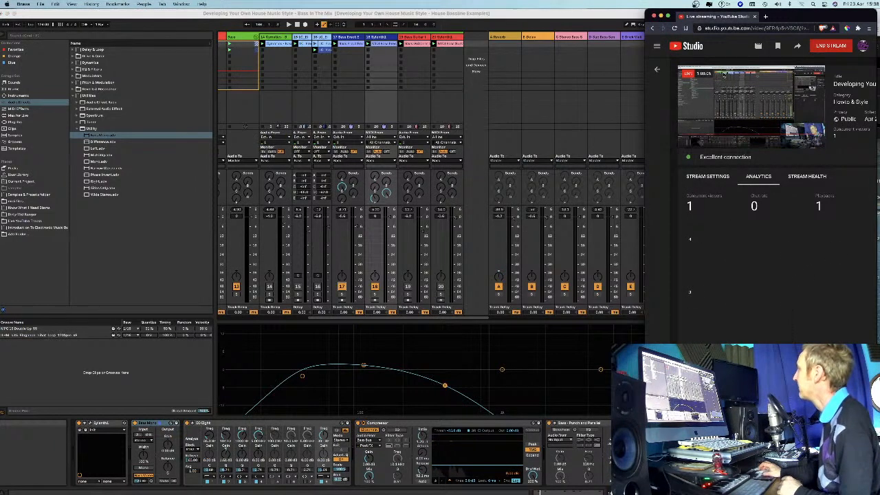
click(831, 47)
click(819, 296)
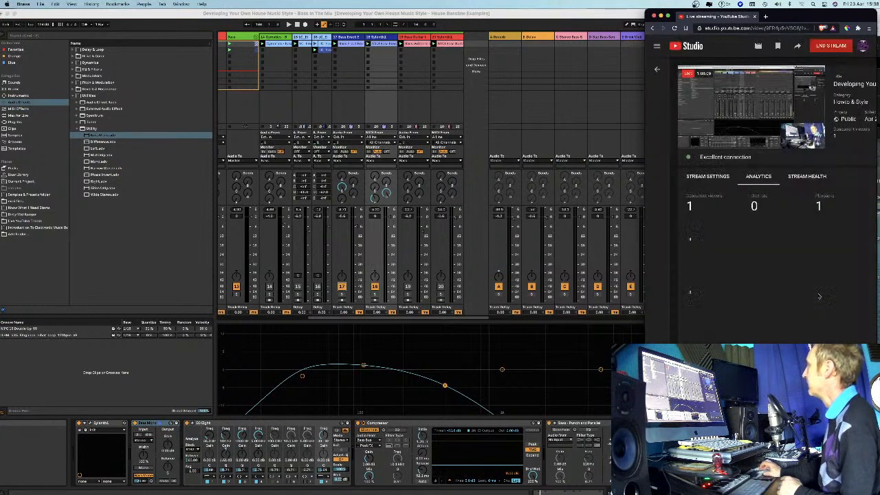